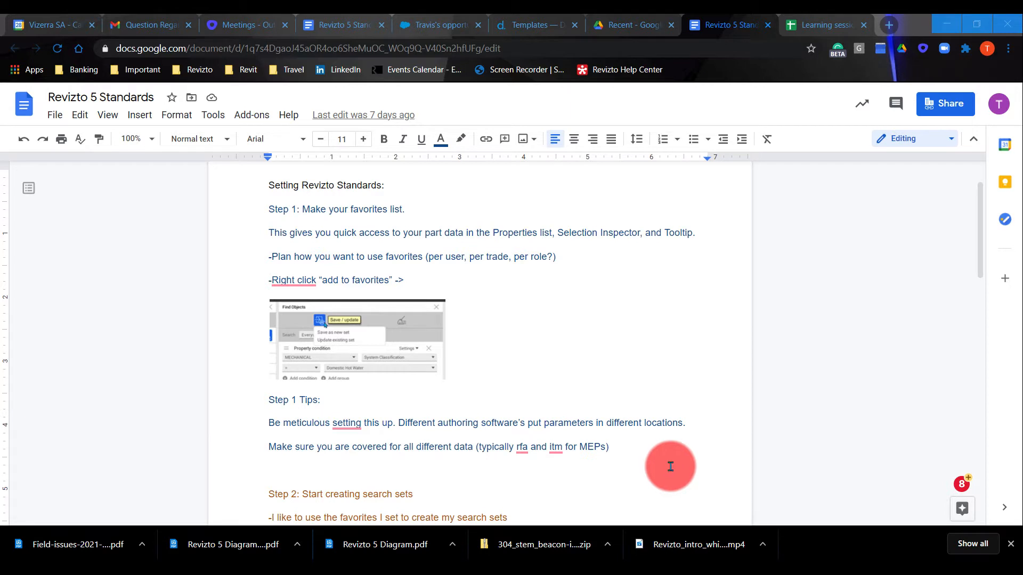
# Review the Revizto Standards notes on favorites and search sets, switch to Revizto and open the Standards Model's 3D workspace
pyautogui.scroll(-1, 365, 204)
pyautogui.scroll(-2, 364, 204)
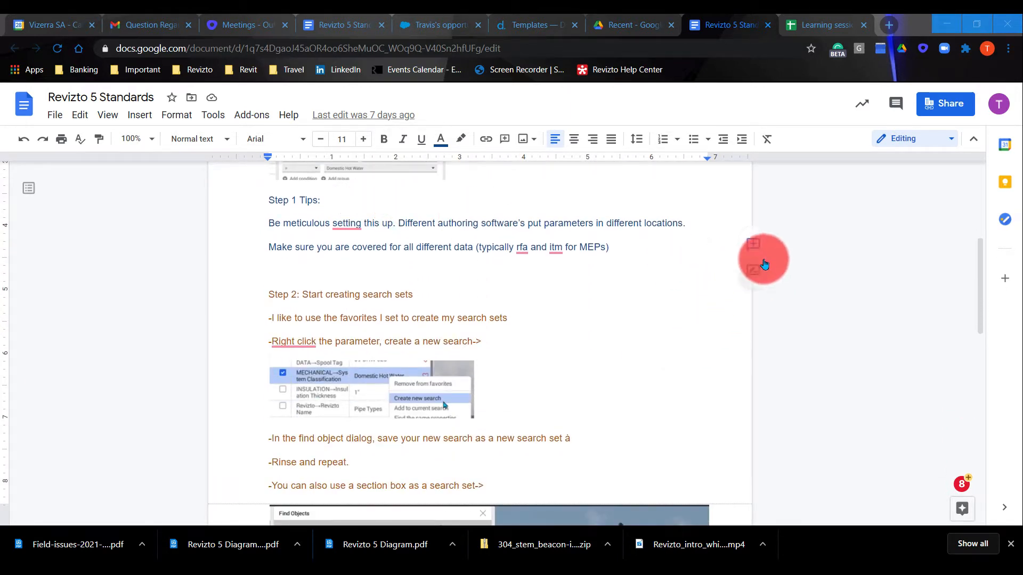
pyautogui.scroll(3, 595, 244)
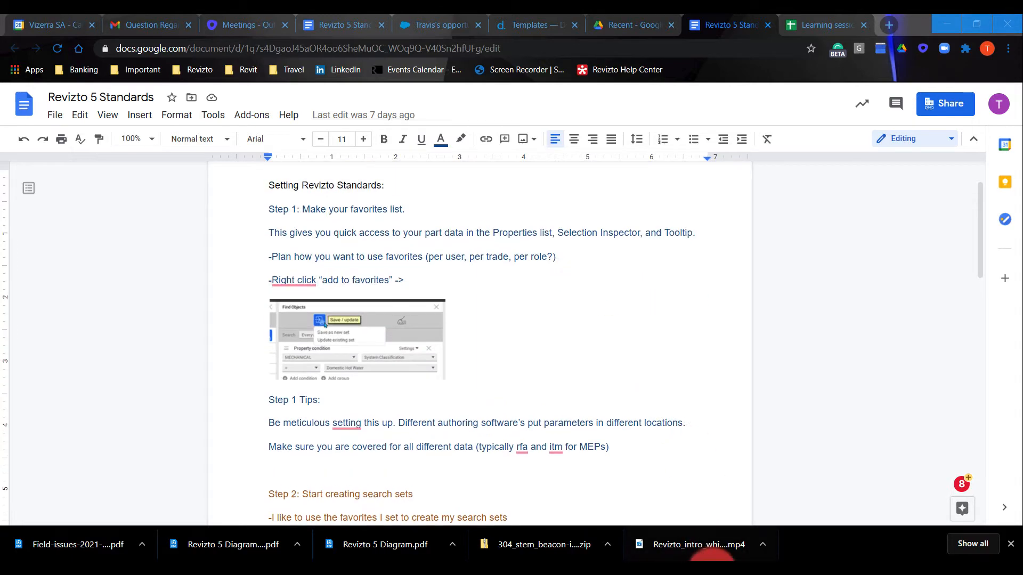
pyautogui.click(713, 568)
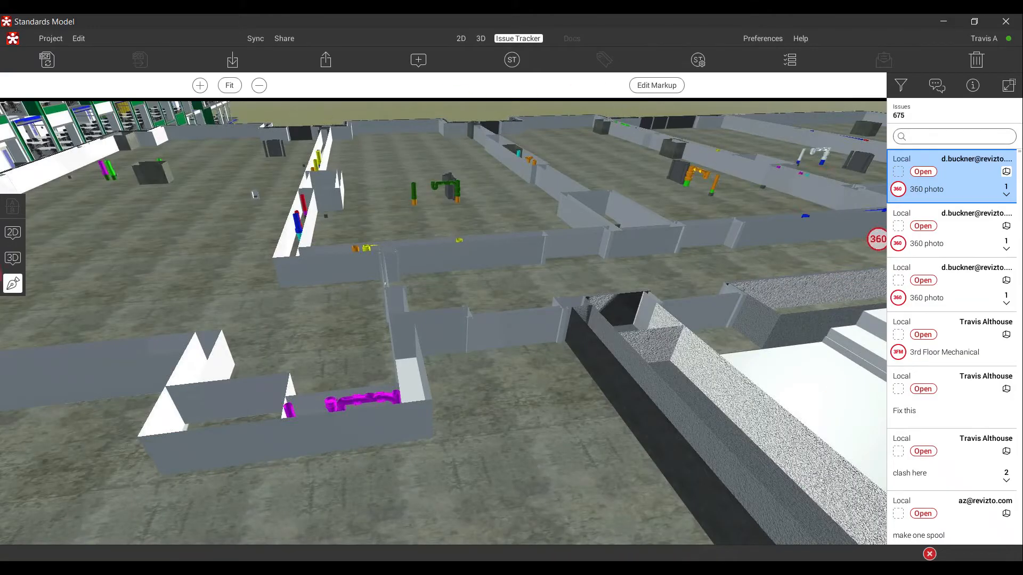
pyautogui.click(480, 39)
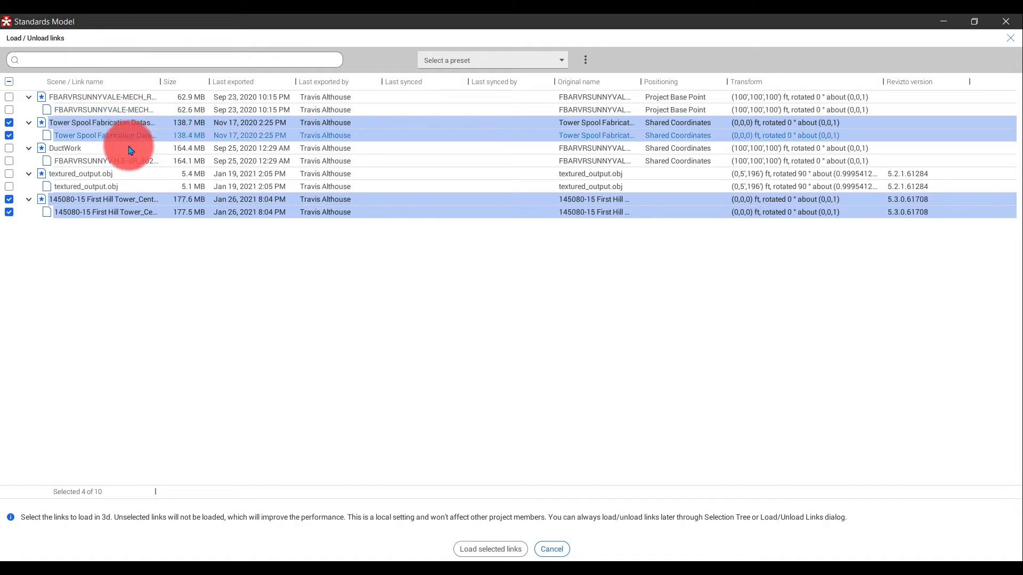
# Select the DuctWork and textured_output.obj links alongside Tower Spool and First Hill Tower, leaving the FBARVRSUNNYVALE-MECH link unselected
pyautogui.click(9, 98)
pyautogui.click(9, 148)
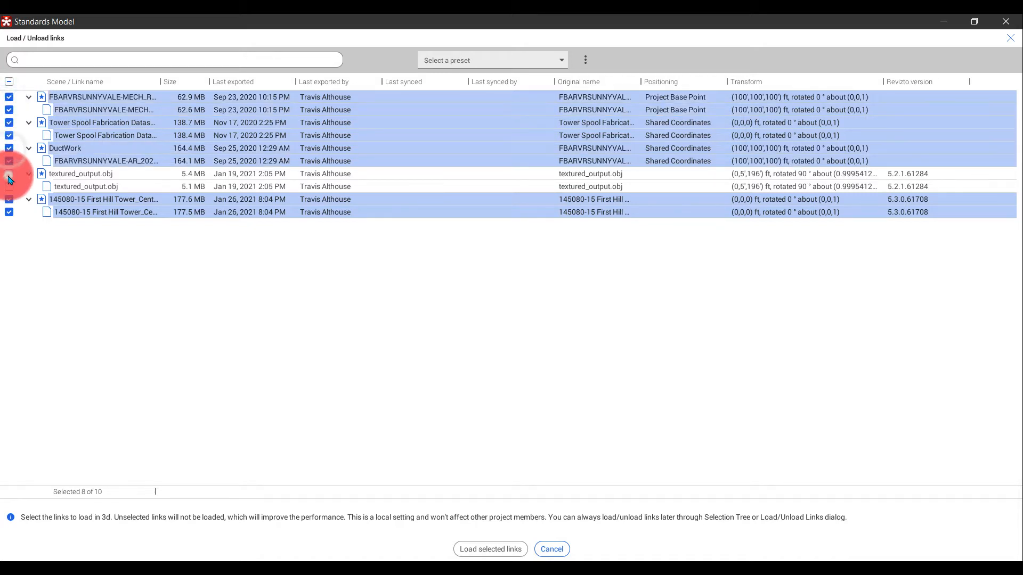
pyautogui.click(10, 176)
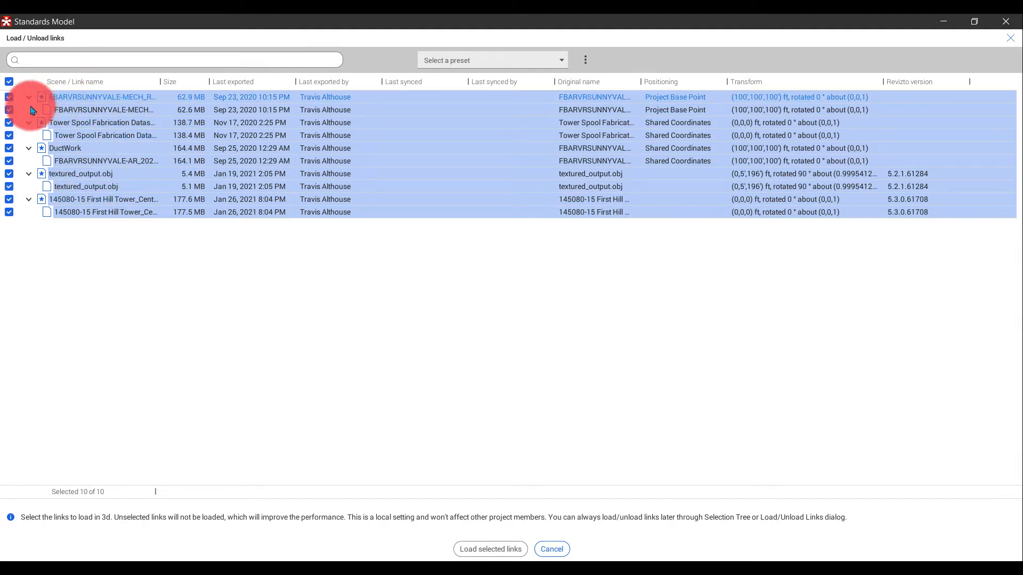
pyautogui.click(9, 97)
pyautogui.click(422, 247)
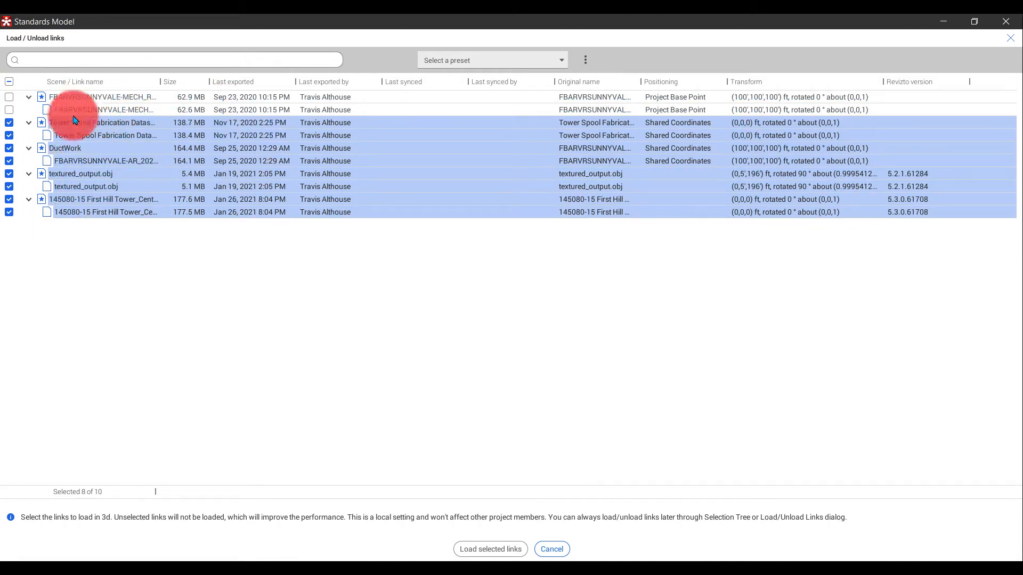
# Save the current link selection as a new shared preset named MEP 1
pyautogui.click(562, 61)
pyautogui.click(585, 60)
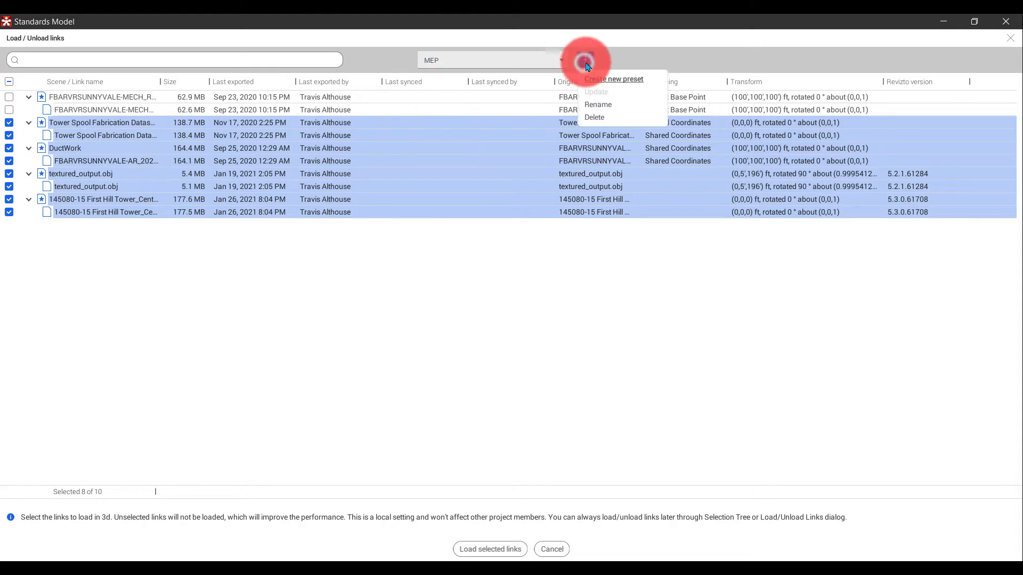
pyautogui.click(593, 80)
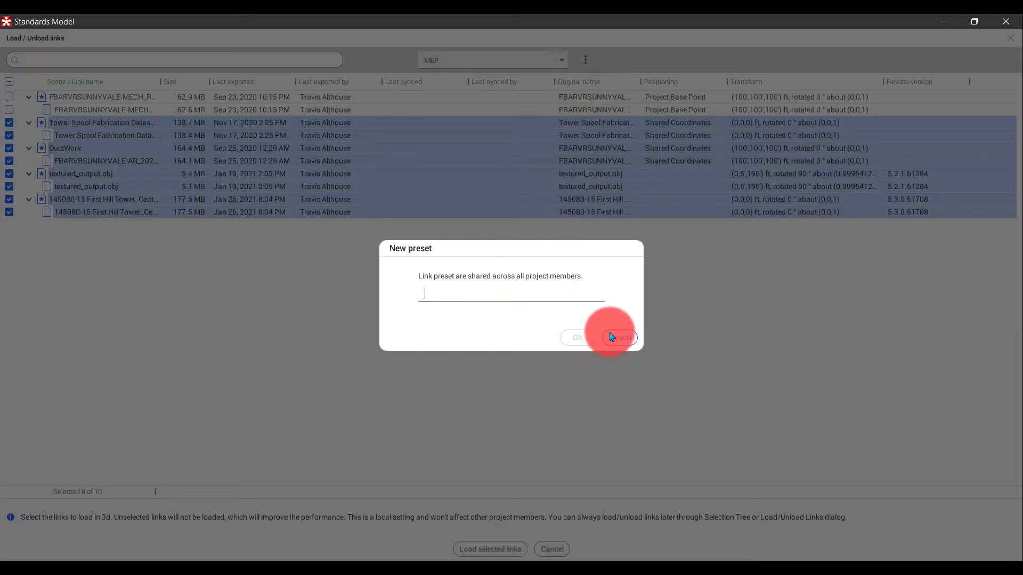
pyautogui.write('MEP')
pyautogui.click(581, 338)
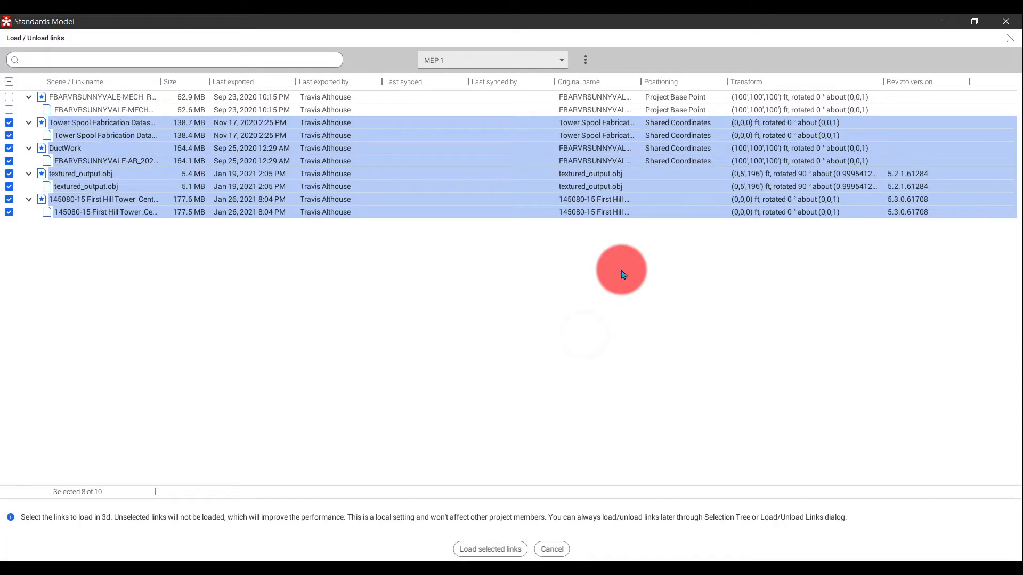
# Check the saved link presets and apply the Duct Only preset
pyautogui.click(548, 58)
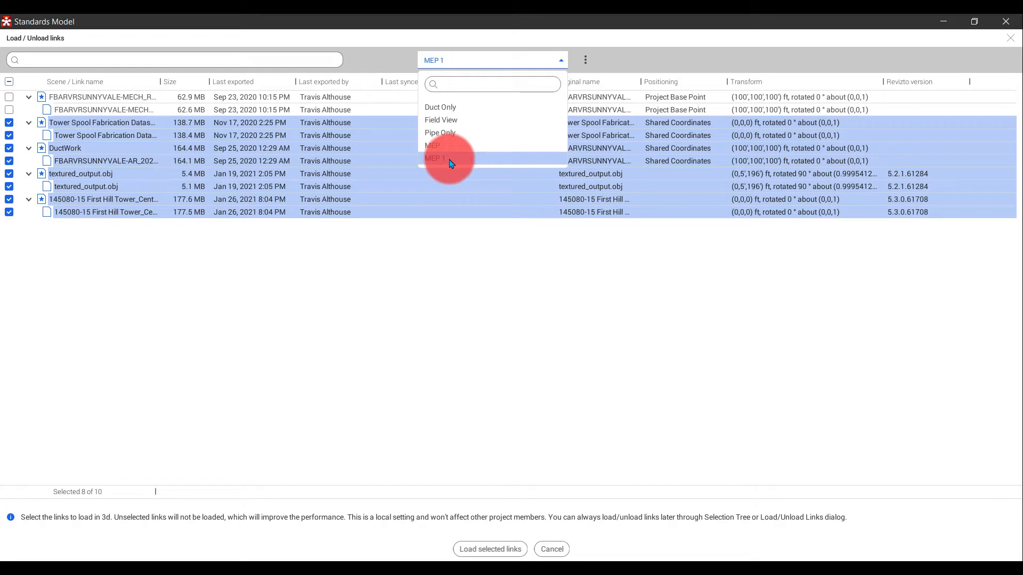
pyautogui.click(456, 268)
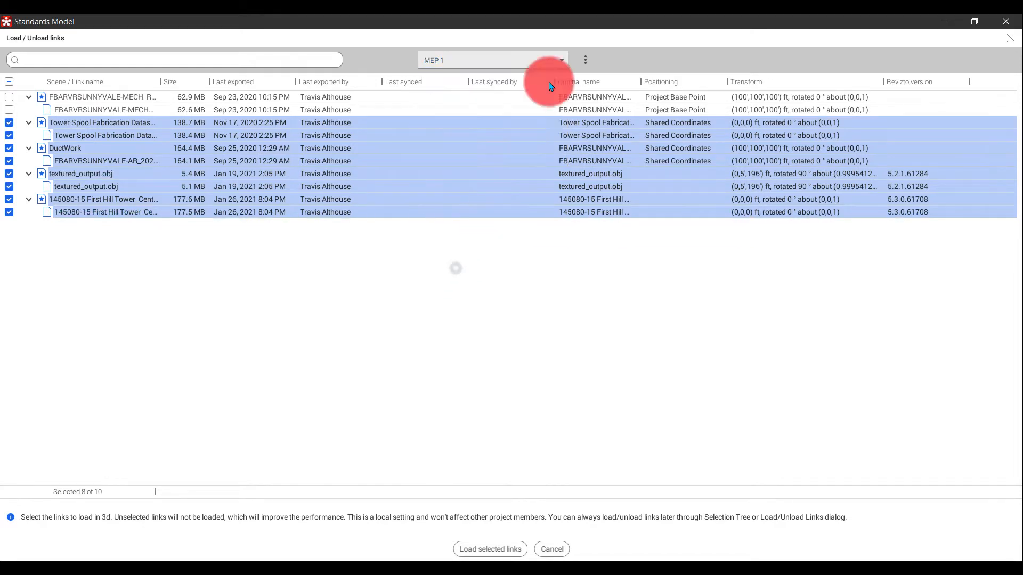
pyautogui.click(526, 61)
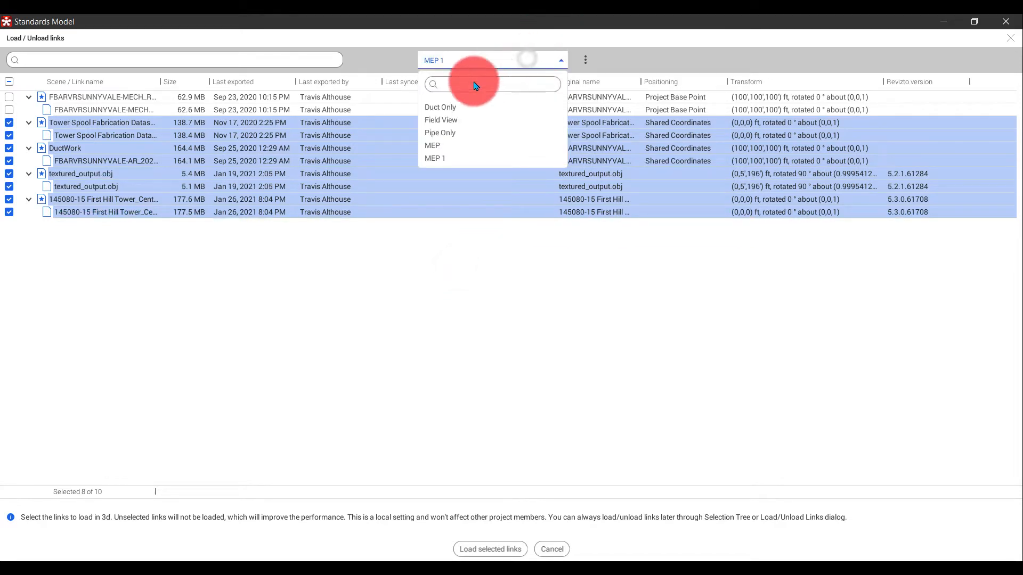
pyautogui.click(457, 111)
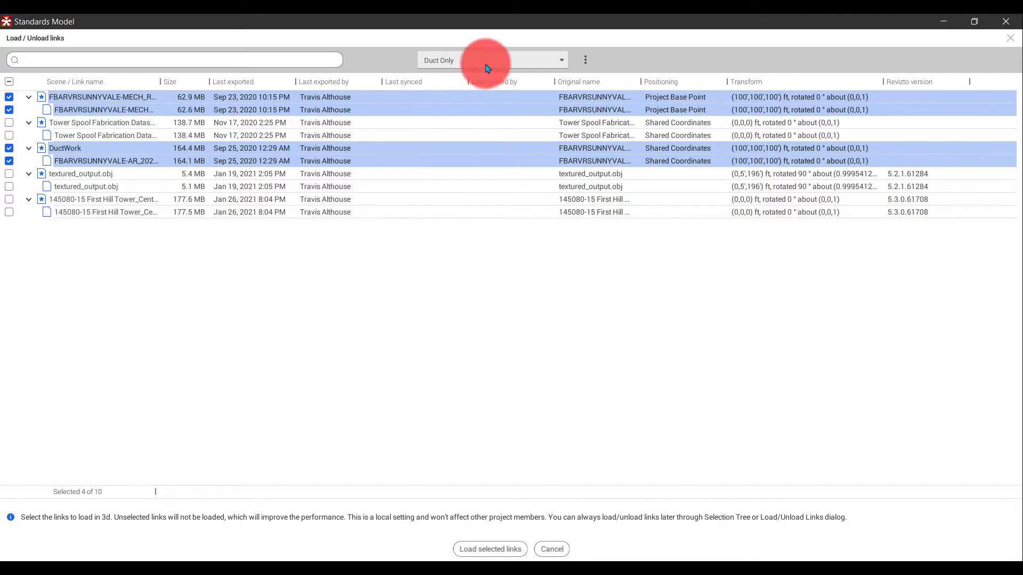
# Apply the Pipe Only preset and load its selected links into the 3D model
pyautogui.click(486, 63)
pyautogui.click(461, 134)
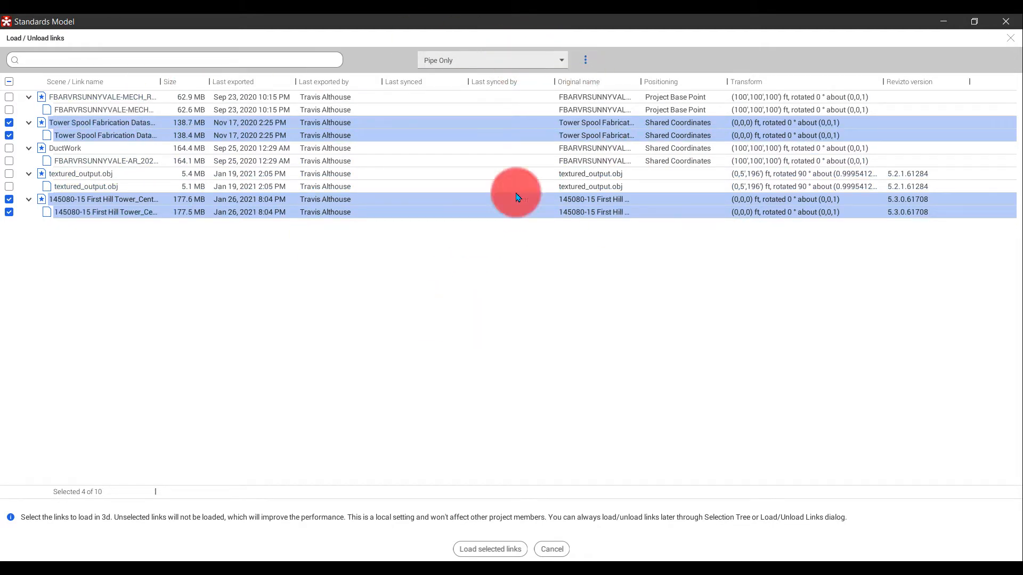
pyautogui.click(540, 57)
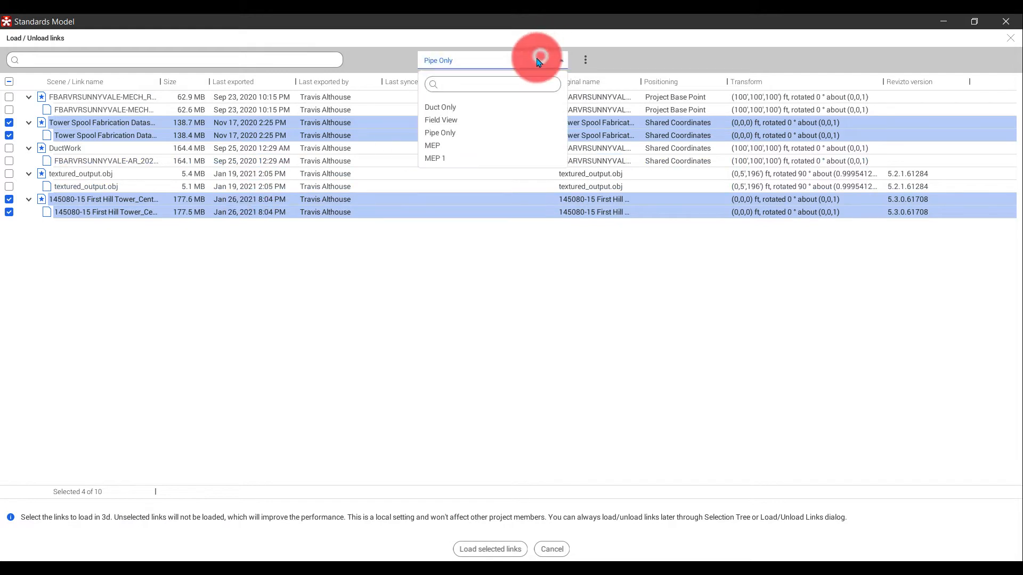
pyautogui.click(451, 267)
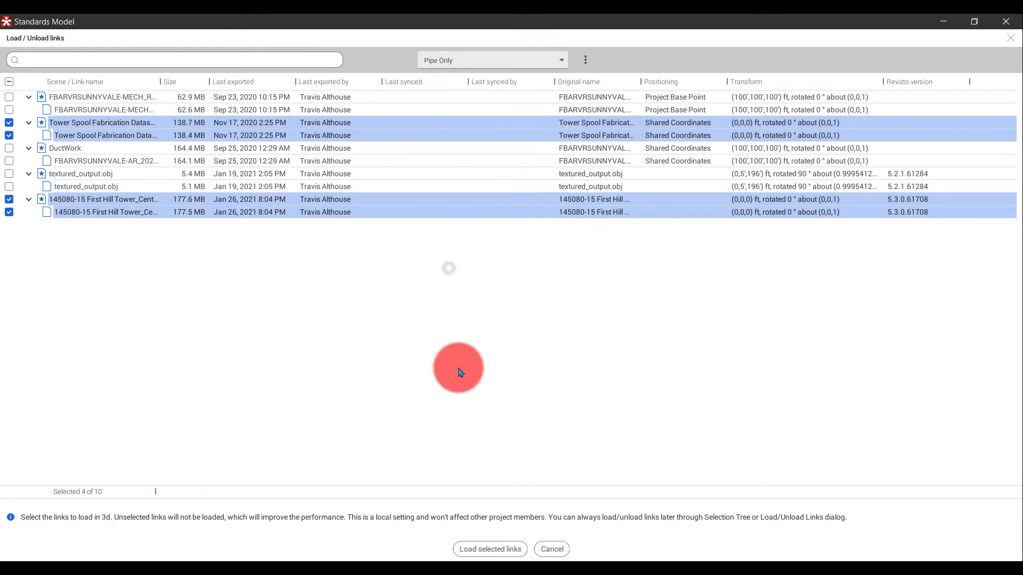
pyautogui.click(491, 549)
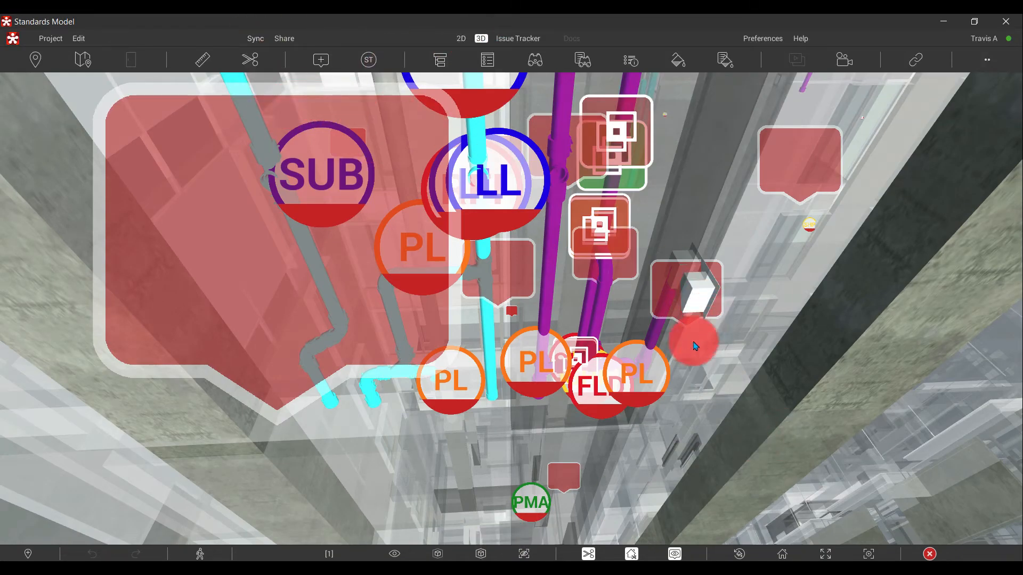
# Turn off the section cut in the 3D model around the vertical pipe risers
pyautogui.moveTo(641, 354); pyautogui.dragTo(628, 353)
pyautogui.moveTo(580, 367); pyautogui.dragTo(590, 427, button='middle')
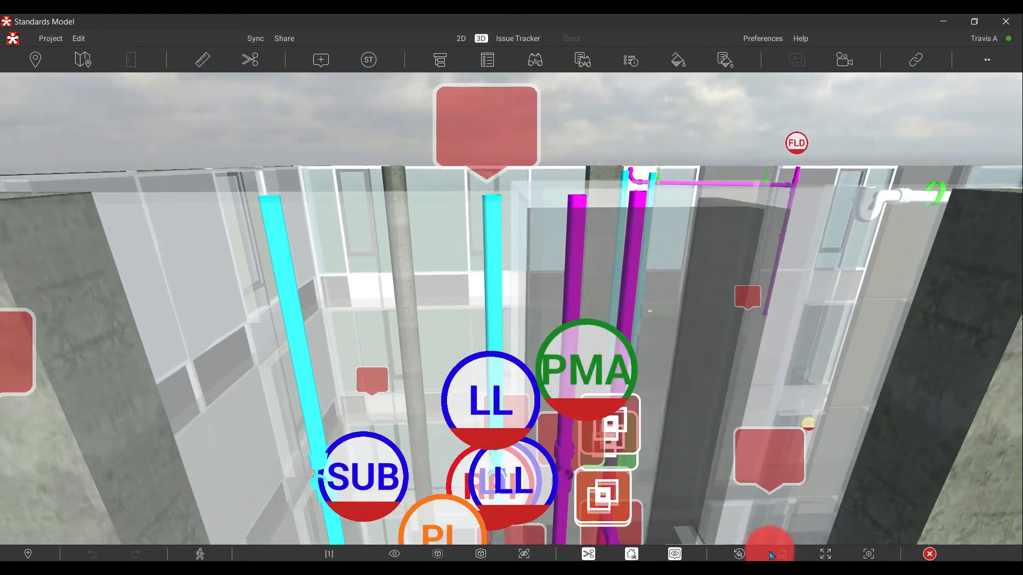
pyautogui.click(586, 554)
pyautogui.moveTo(539, 213); pyautogui.dragTo(542, 254, button='middle')
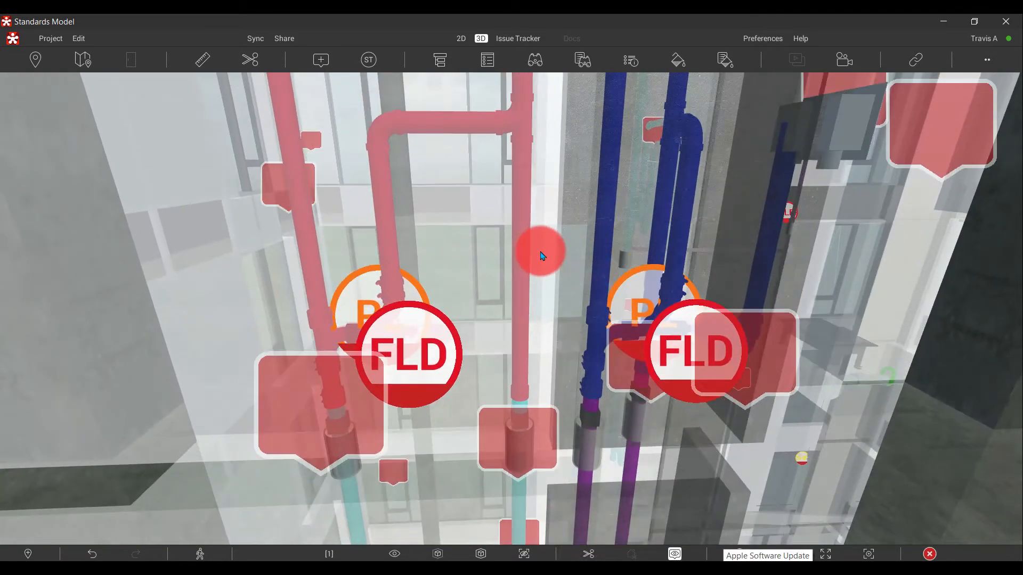
pyautogui.moveTo(523, 298); pyautogui.dragTo(523, 278, button='right')
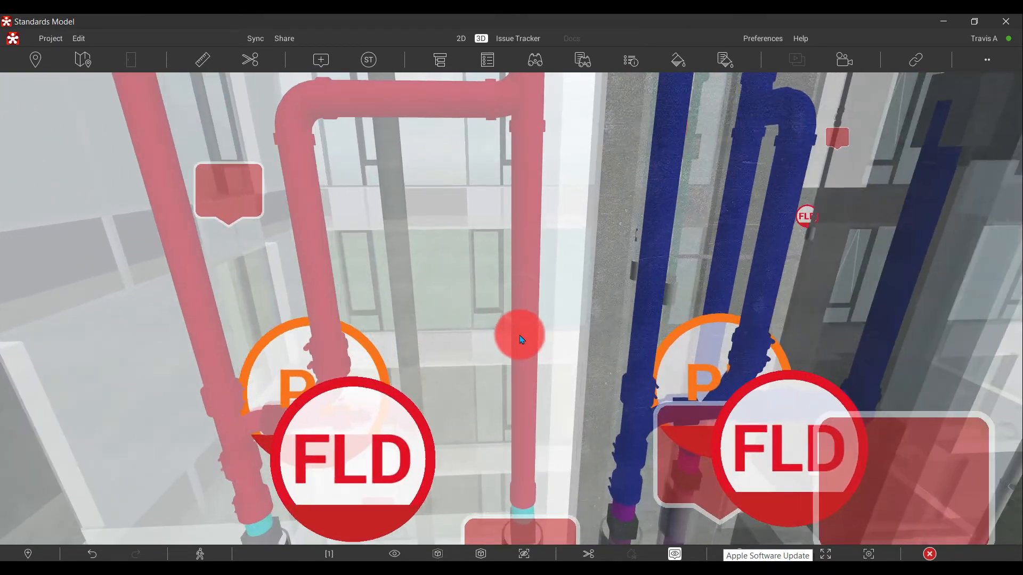
pyautogui.moveTo(516, 326); pyautogui.dragTo(515, 323, button='middle')
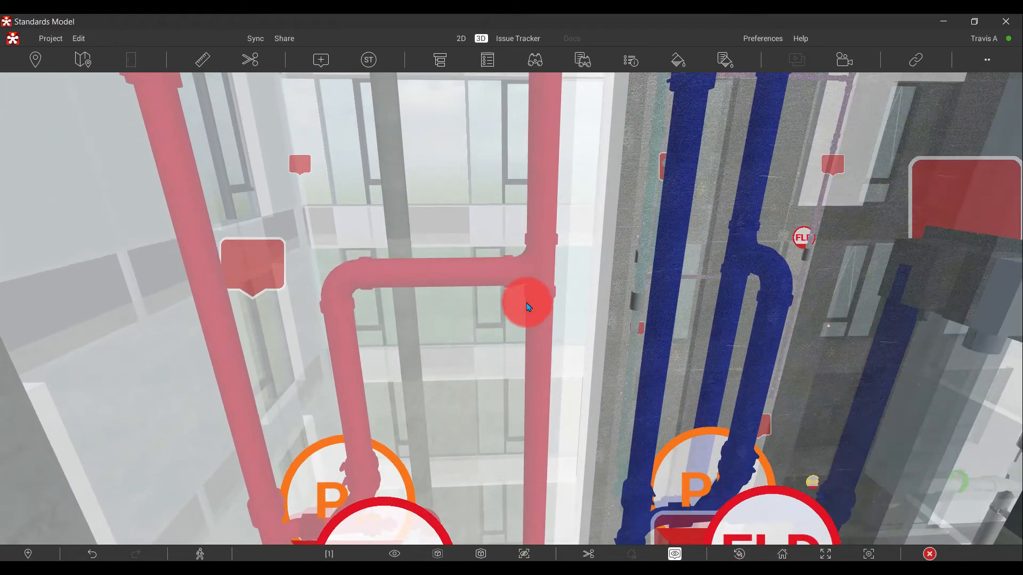
# Open the properties of the sanitary tee on the pink riser and switch its favorites list to Default
pyautogui.moveTo(528, 307)
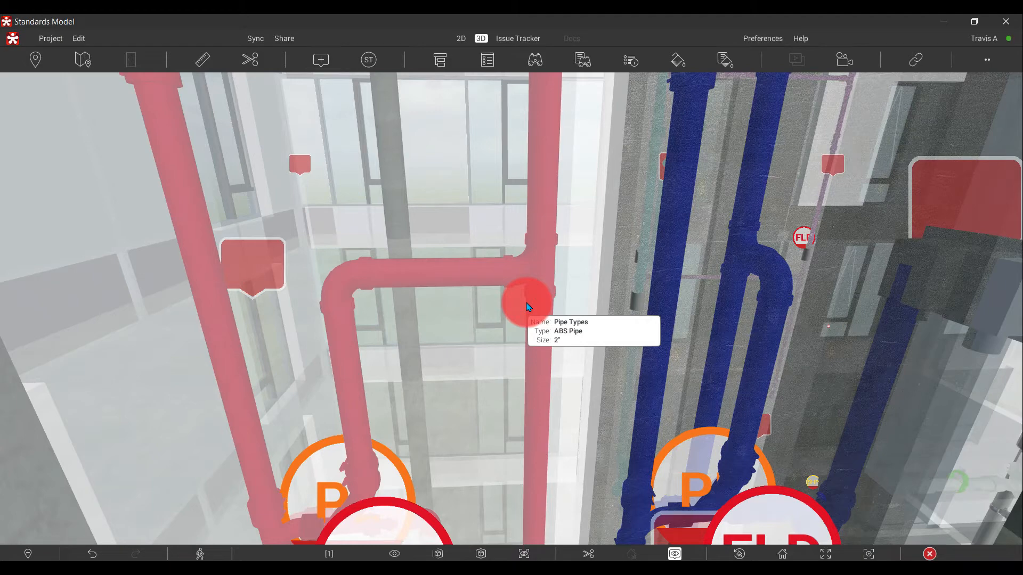
pyautogui.click(535, 265)
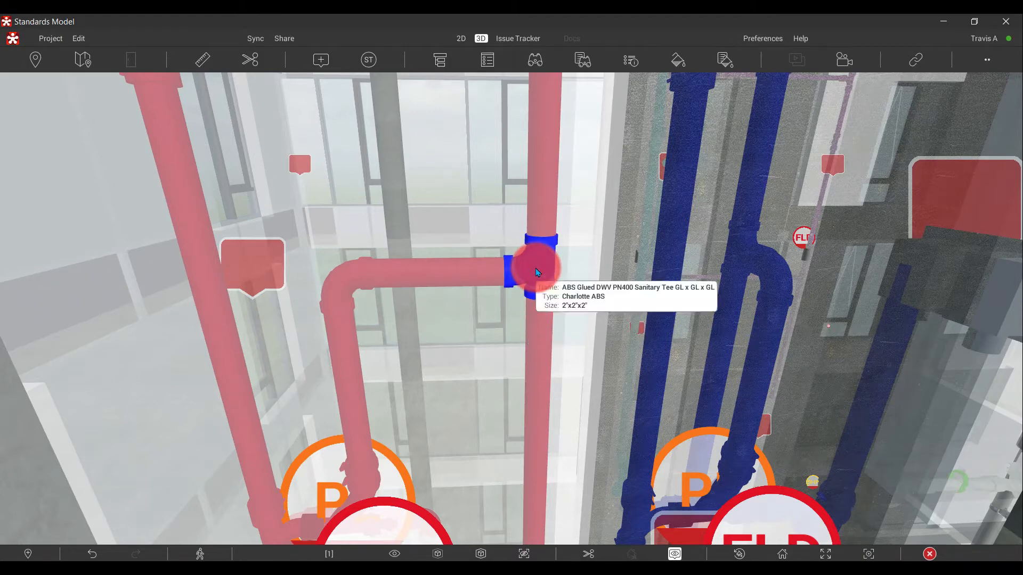
pyautogui.doubleClick(535, 269)
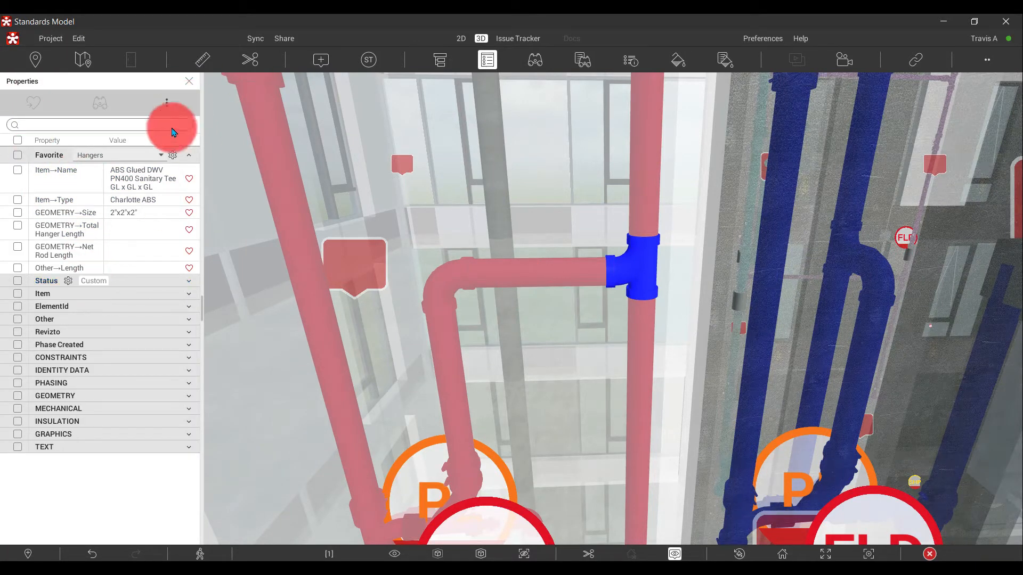
pyautogui.click(155, 155)
pyautogui.click(117, 173)
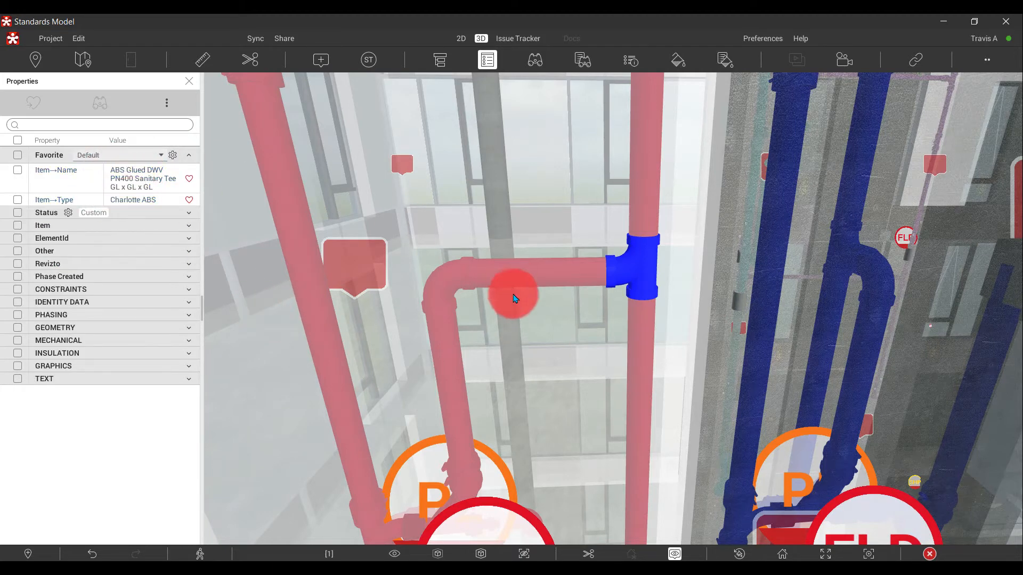
# Inspect the Default favorite properties of the horizontal branch pipe, its quarter bend and the neighbouring long riser pipe
pyautogui.click(527, 274)
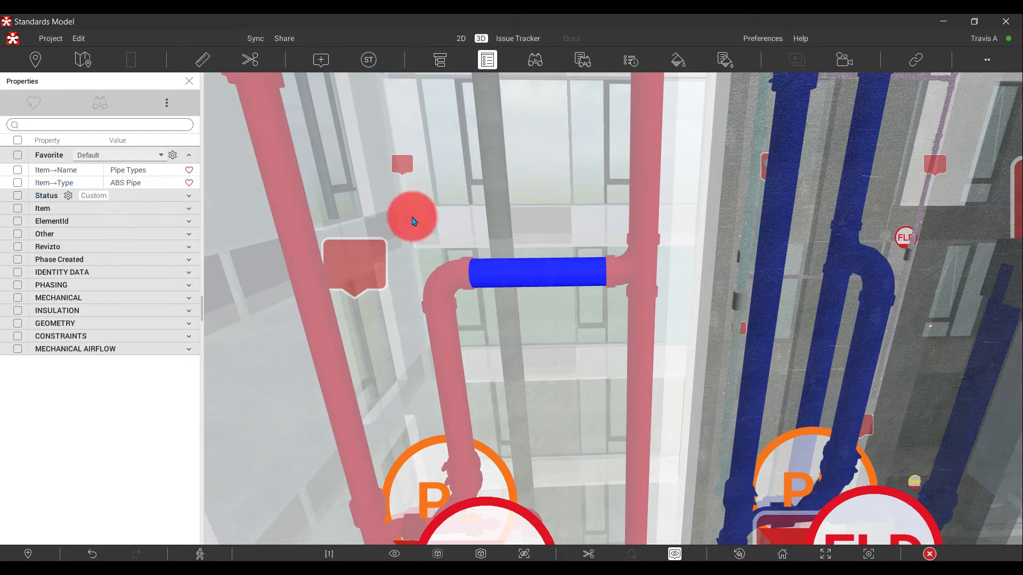
pyautogui.click(434, 292)
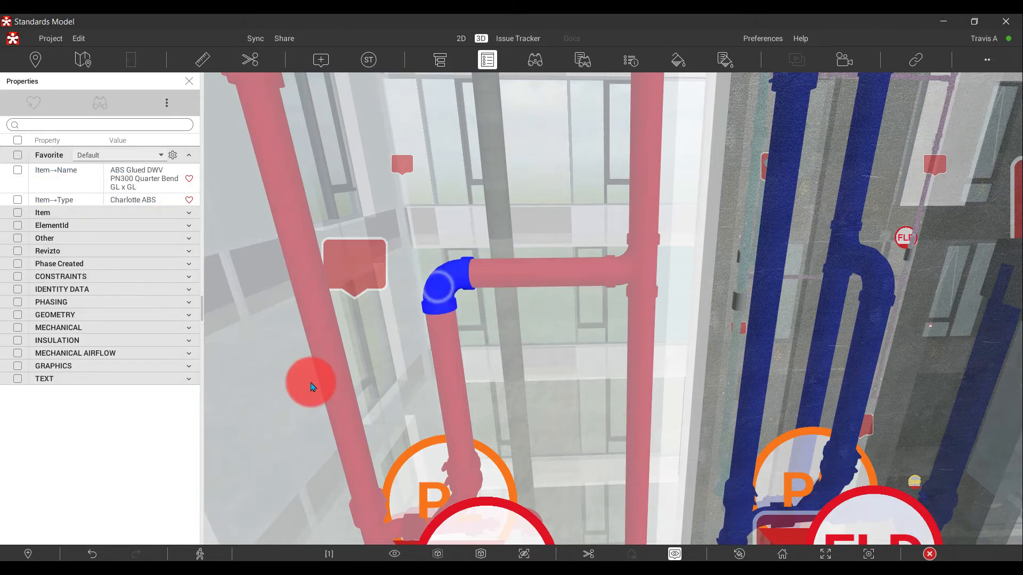
pyautogui.click(321, 325)
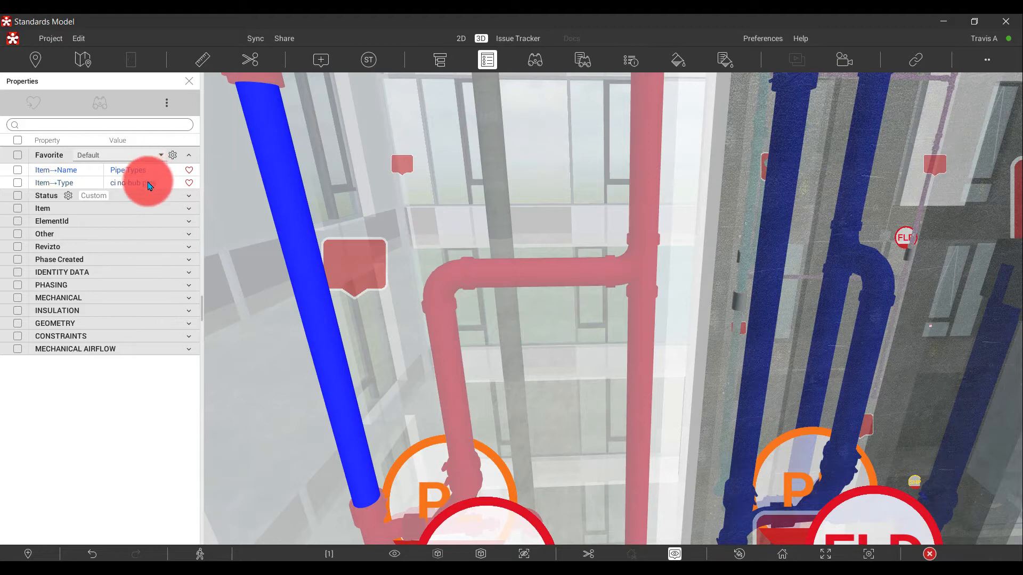
# Review the blue riser pipe's Mechanical properties, highlighting System Type, Material and Invert Elevation
pyautogui.click(127, 298)
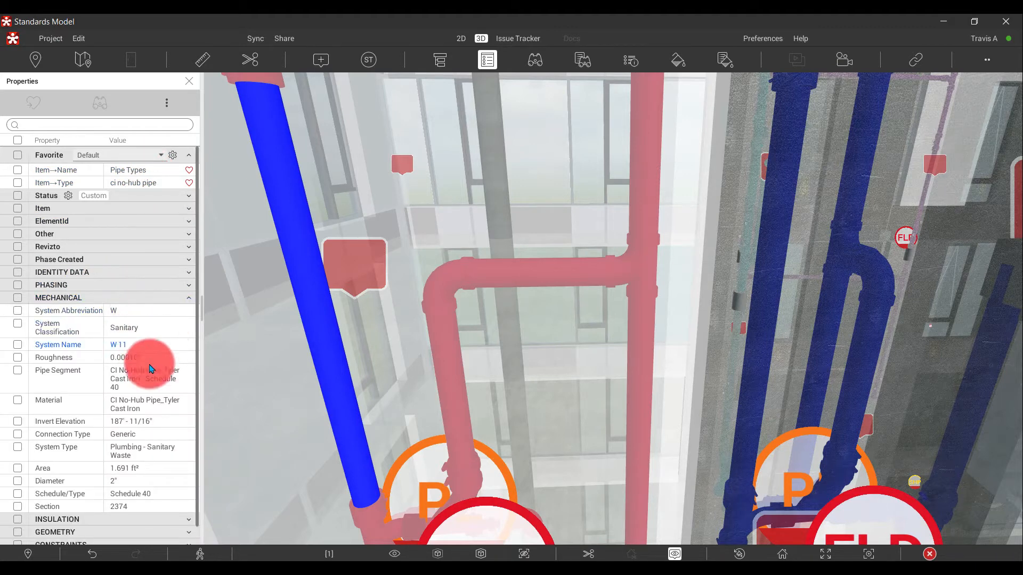
pyautogui.click(146, 459)
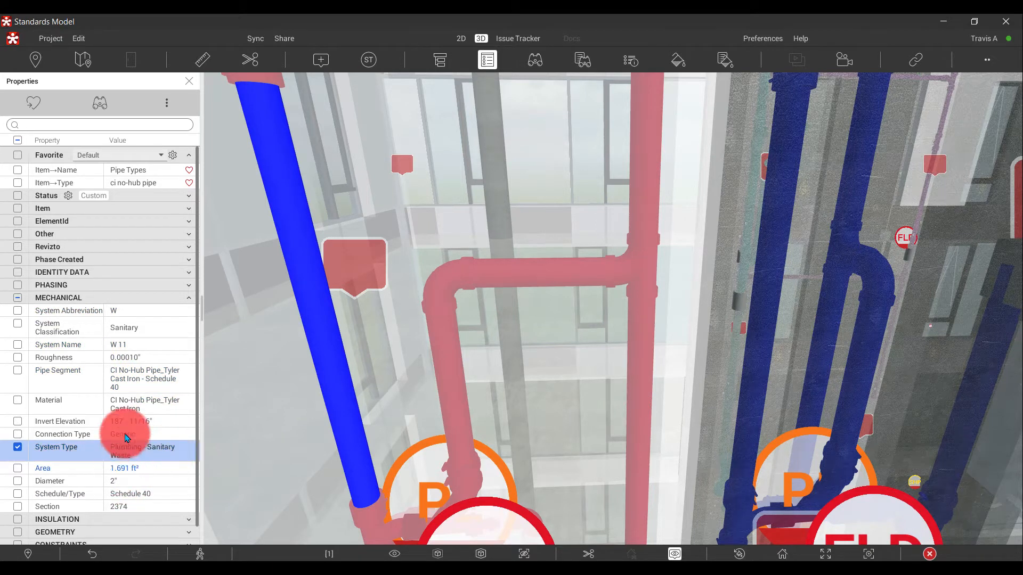
pyautogui.click(129, 406)
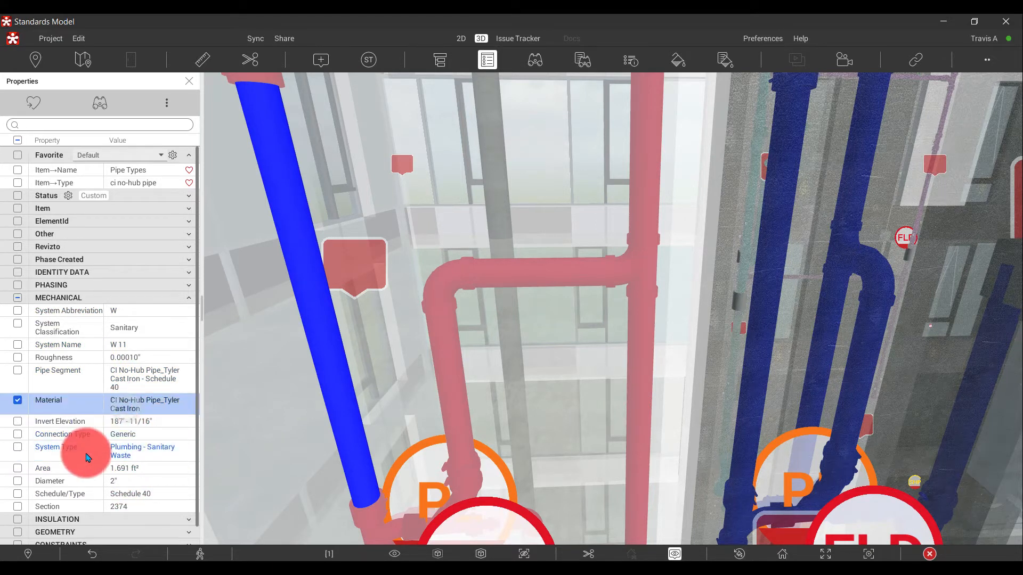
pyautogui.click(126, 421)
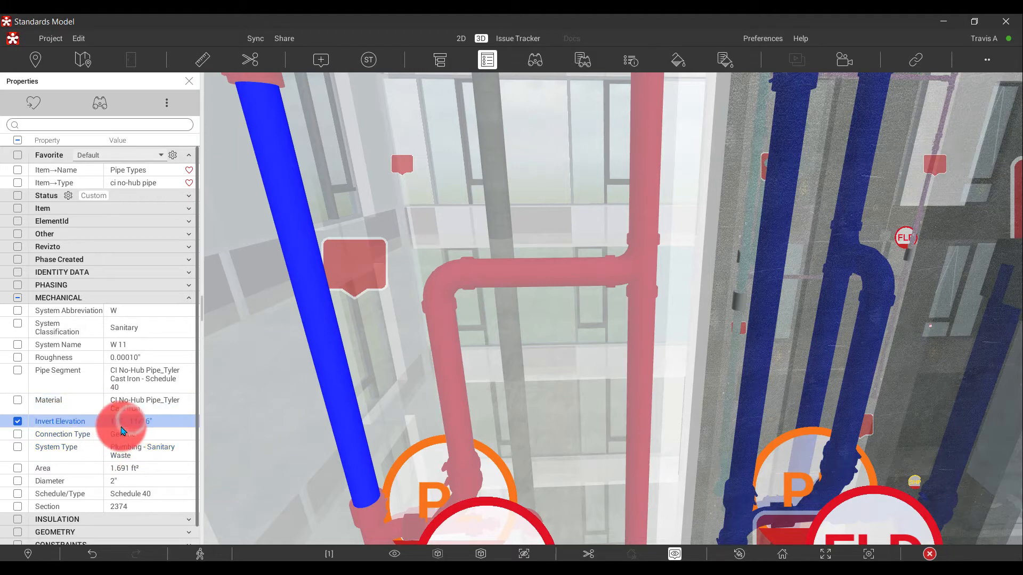
# Add the pipe's System Classification property to favorites in a new preset named Piping
pyautogui.click(122, 332)
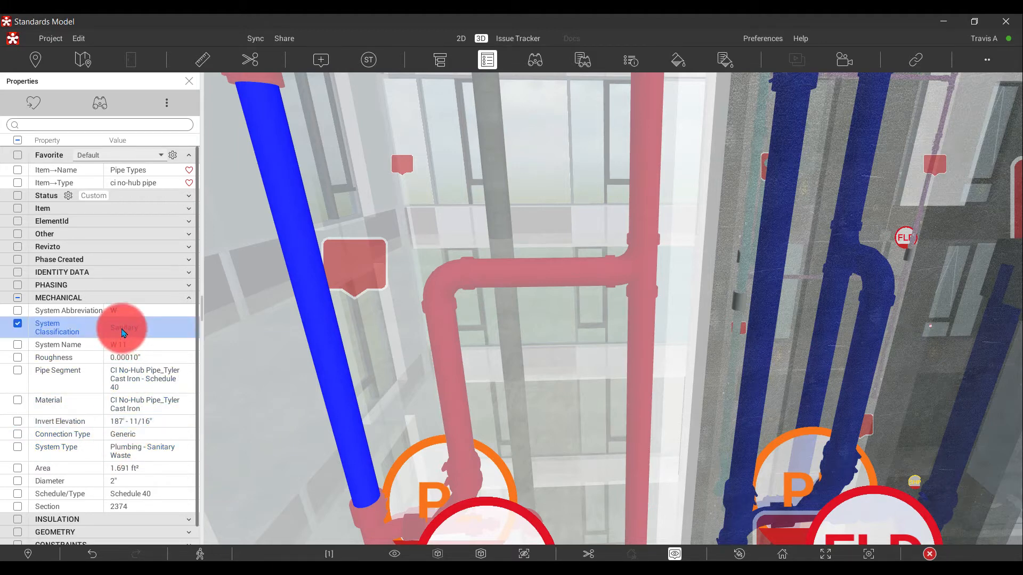
pyautogui.rightClick(123, 332)
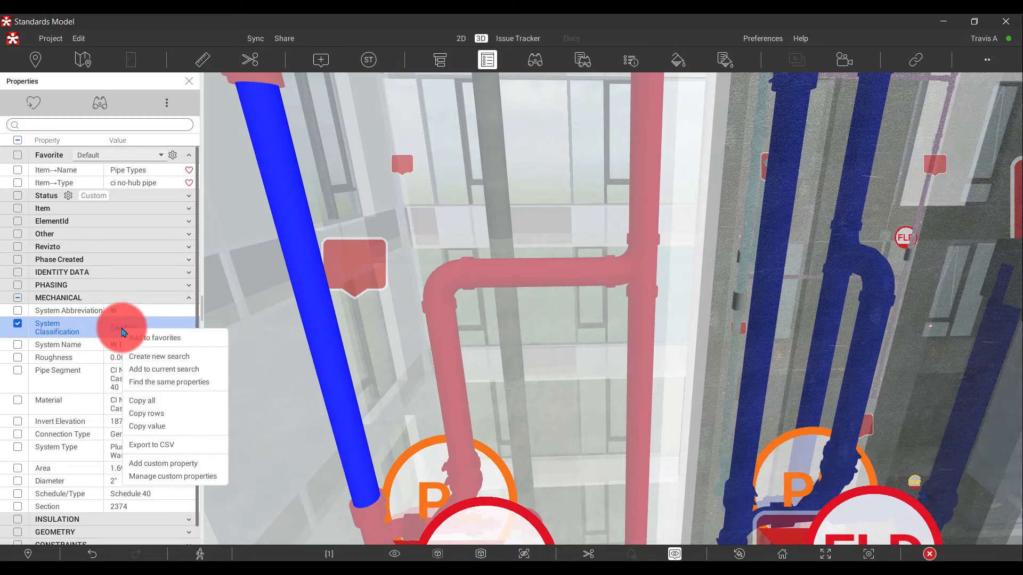
pyautogui.click(154, 339)
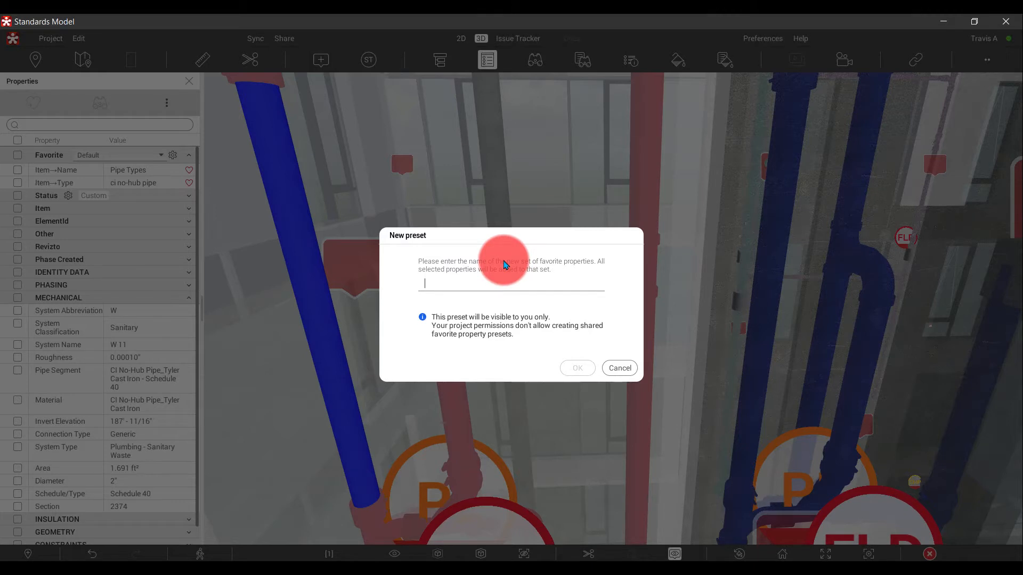
pyautogui.write('Piping')
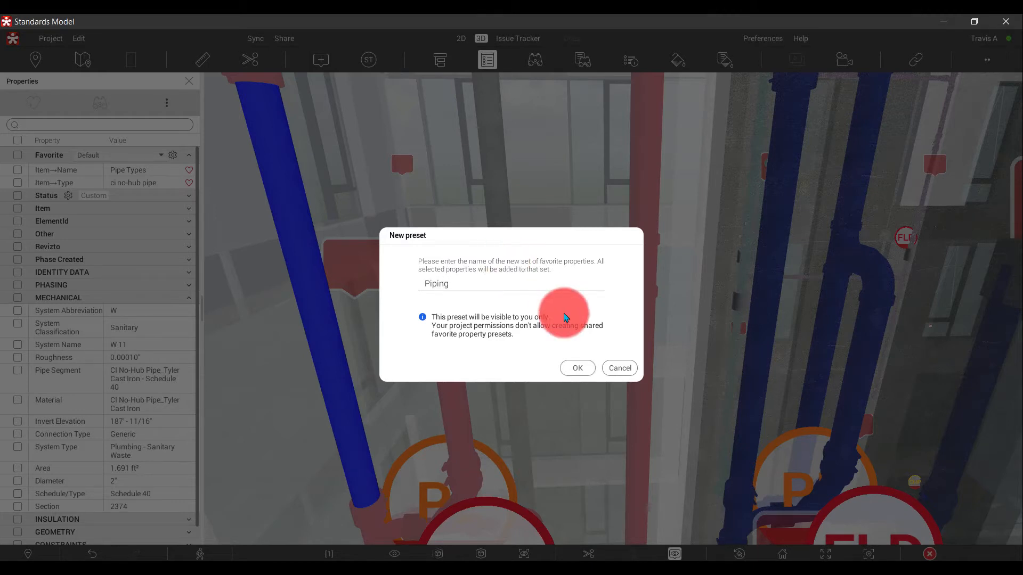
pyautogui.click(580, 370)
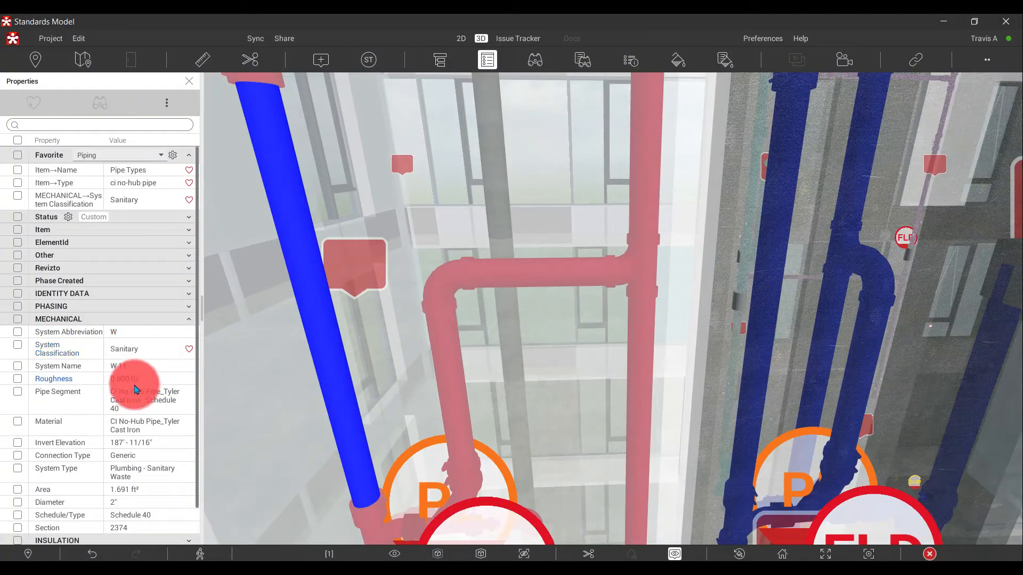
# Add the Mechanical properties System Abbreviation, Invert Elevation and Diameter to the Piping favorites
pyautogui.rightClick(118, 335)
pyautogui.click(149, 342)
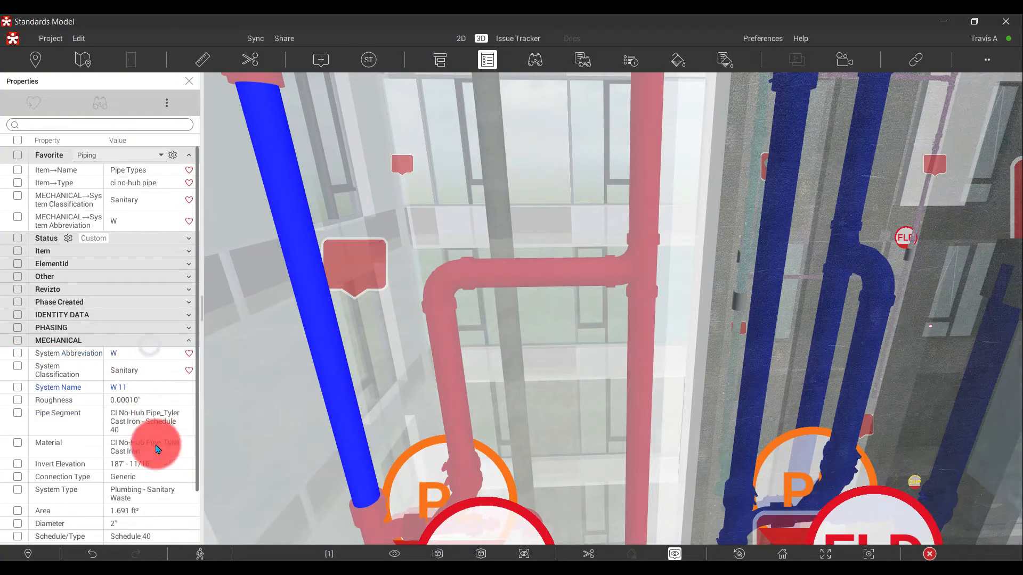
pyautogui.scroll(-2, 159, 465)
pyautogui.rightClick(146, 400)
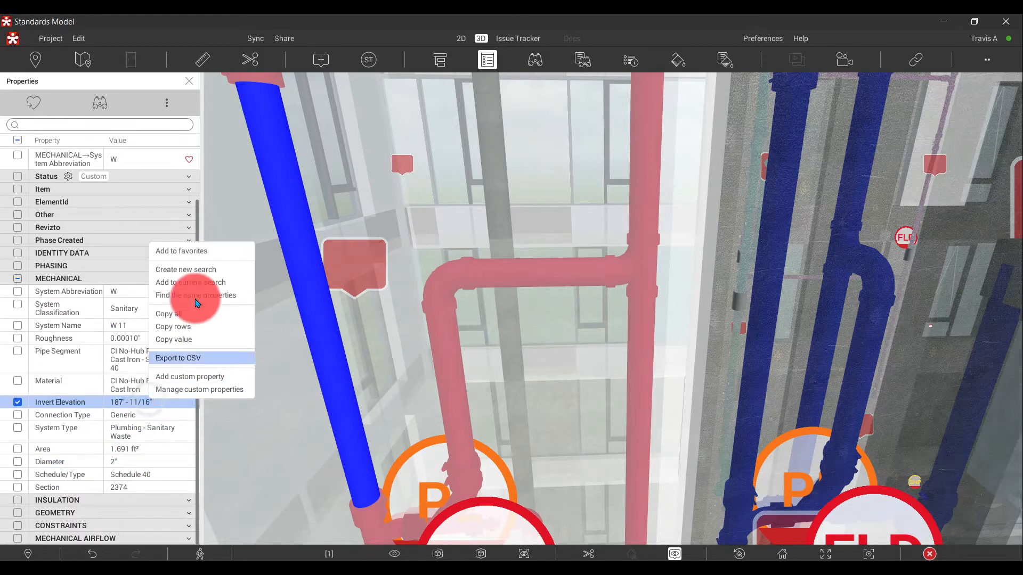
pyautogui.click(187, 257)
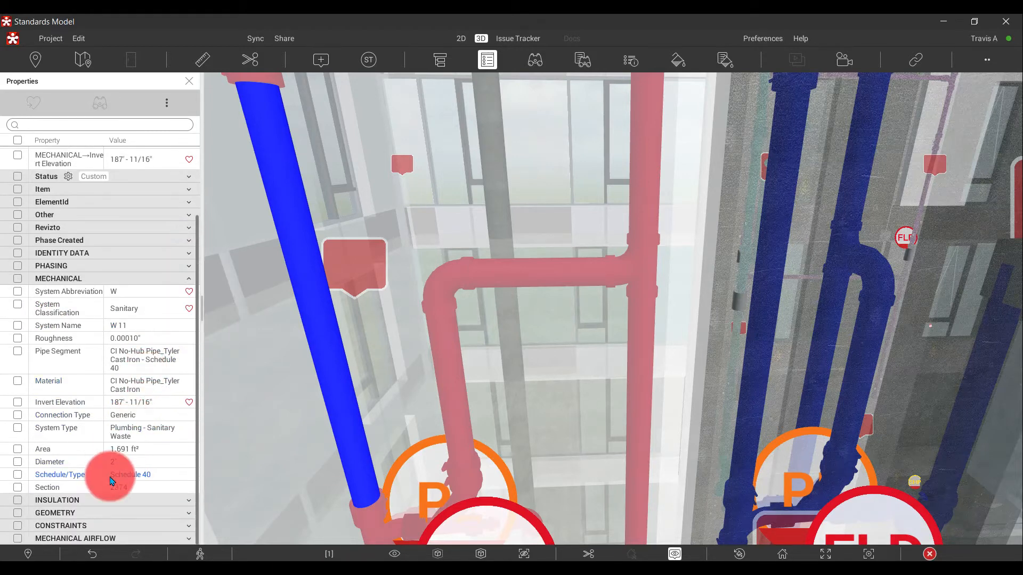
pyautogui.rightClick(116, 462)
pyautogui.click(183, 304)
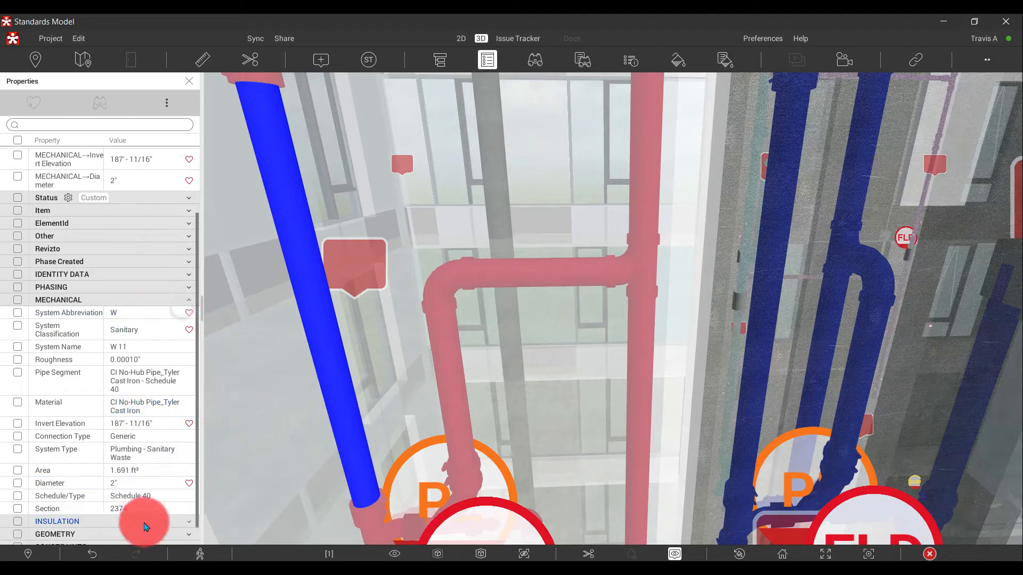
# Add Overall Size from the pipe's Insulation properties to the Piping favorites
pyautogui.scroll(-1, 119, 492)
pyautogui.click(117, 500)
pyautogui.scroll(-1, 111, 498)
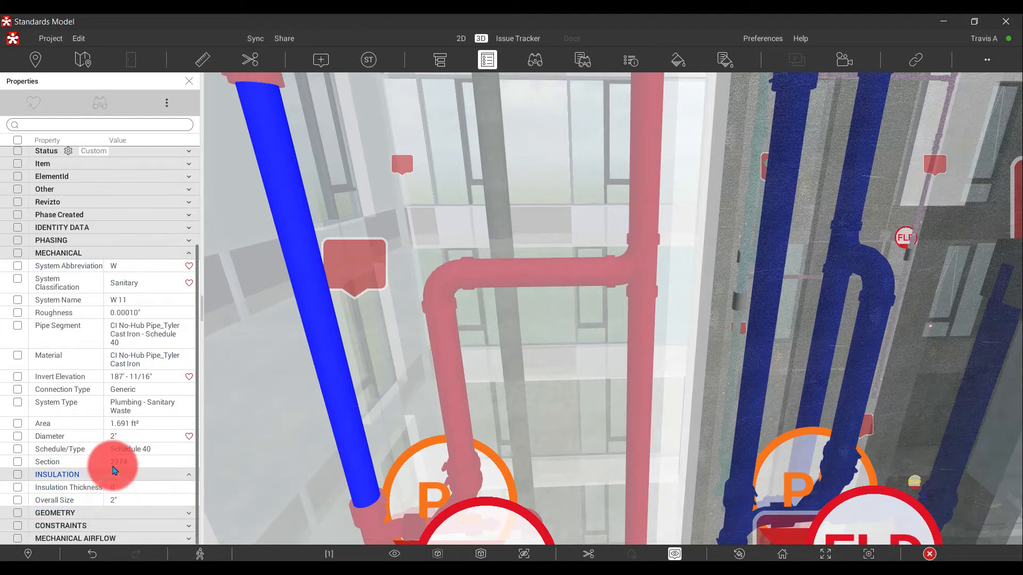
pyautogui.rightClick(138, 503)
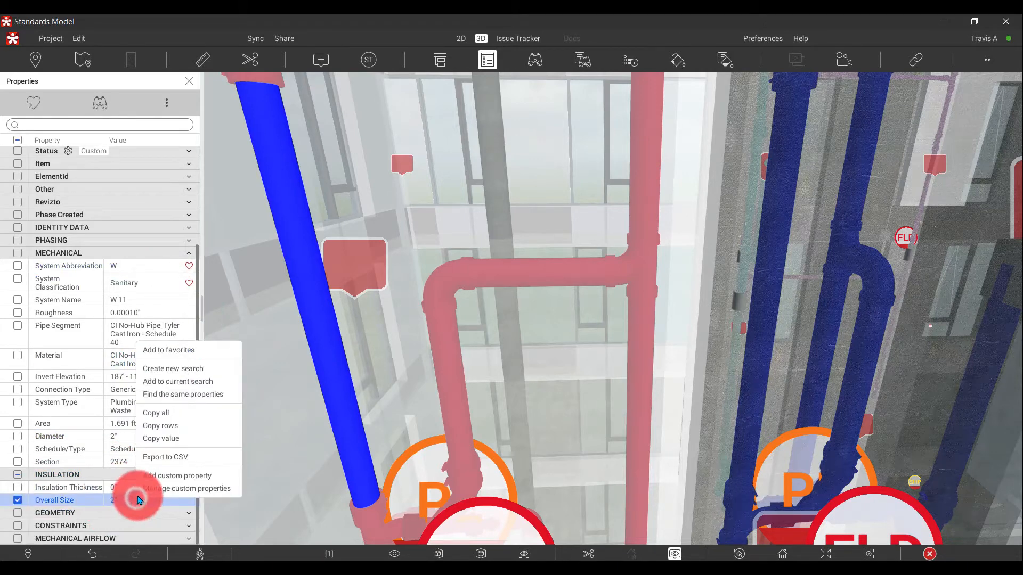
pyautogui.click(174, 356)
# Review the pipe's Constraints properties, highlighting Reference Level and End Middle Elevation
pyautogui.scroll(-1, 126, 456)
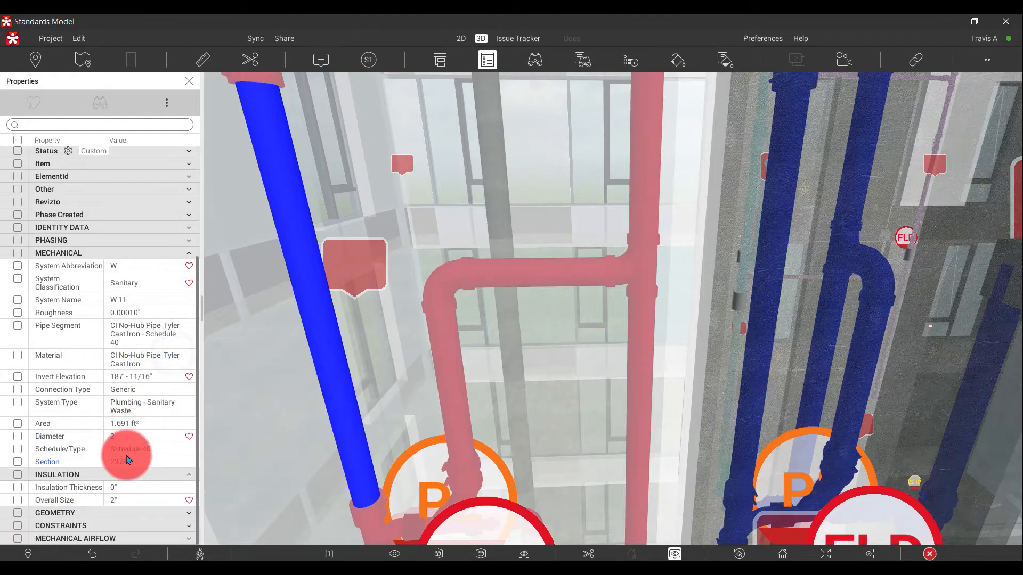
pyautogui.click(158, 526)
pyautogui.scroll(-2, 116, 478)
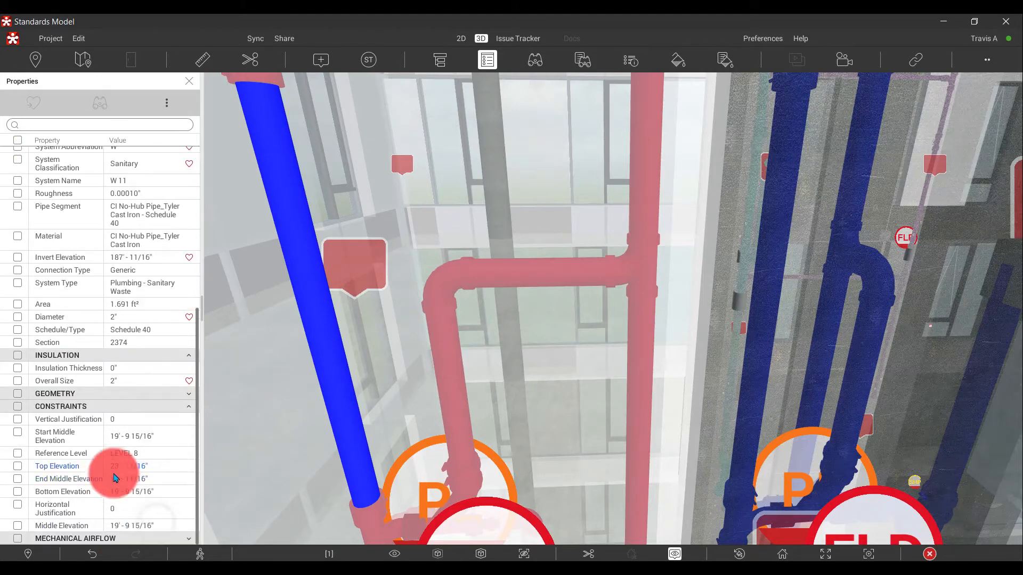
pyautogui.click(143, 453)
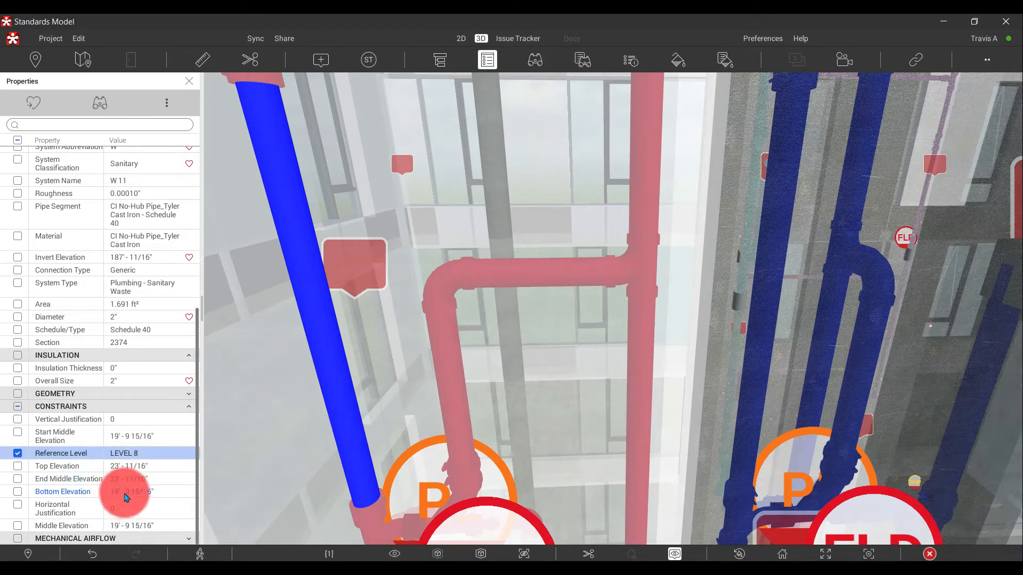
pyautogui.click(124, 480)
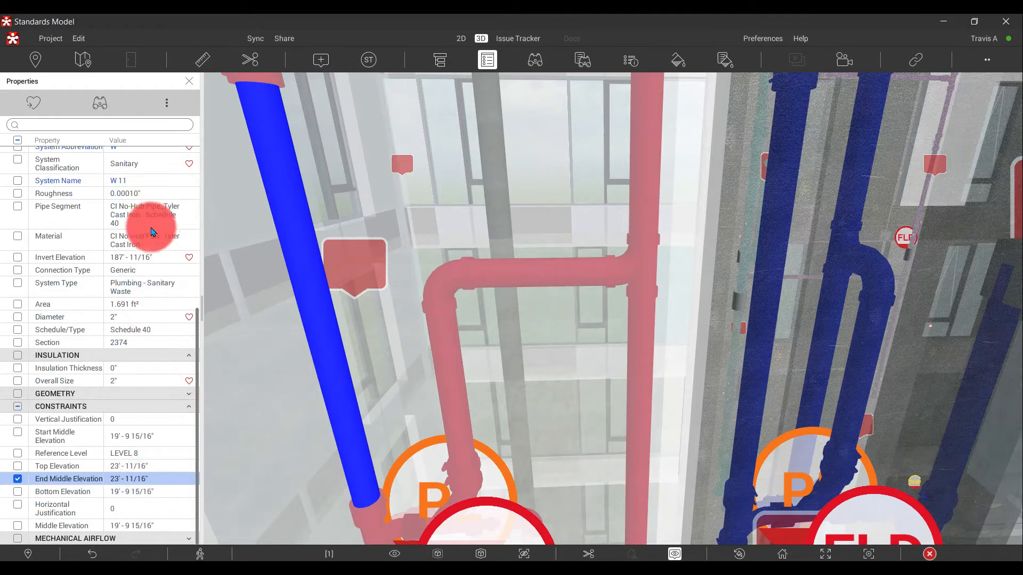
# Review the properties collected in the Piping favorites and the list of available favorites presets
pyautogui.scroll(5, 147, 347)
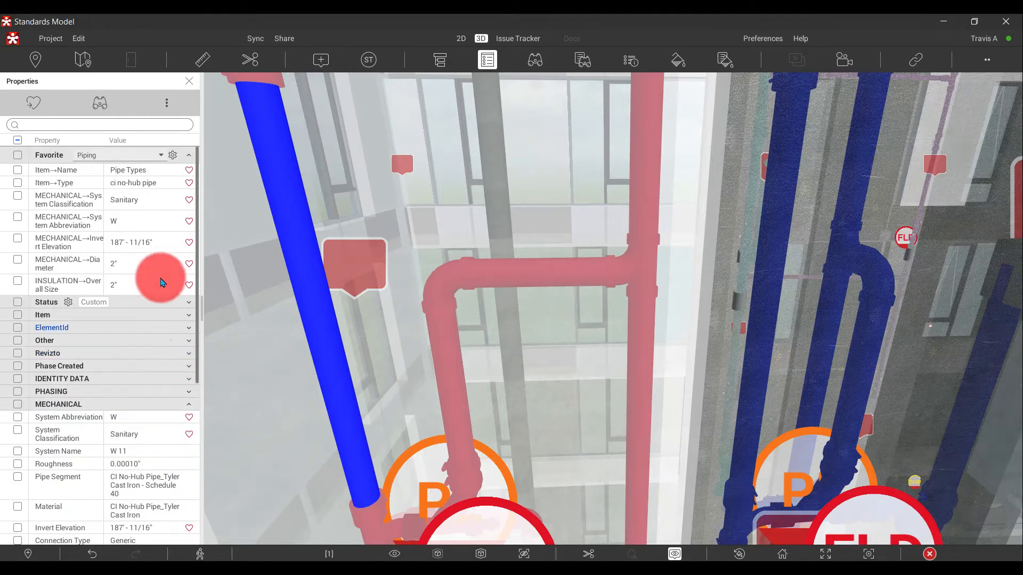
pyautogui.click(94, 156)
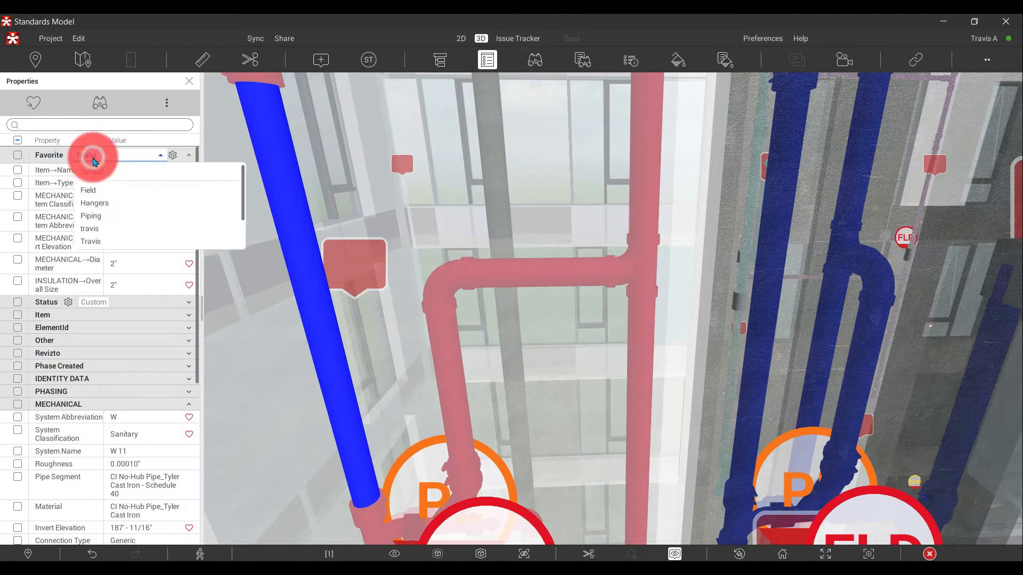
pyautogui.click(103, 155)
pyautogui.click(175, 159)
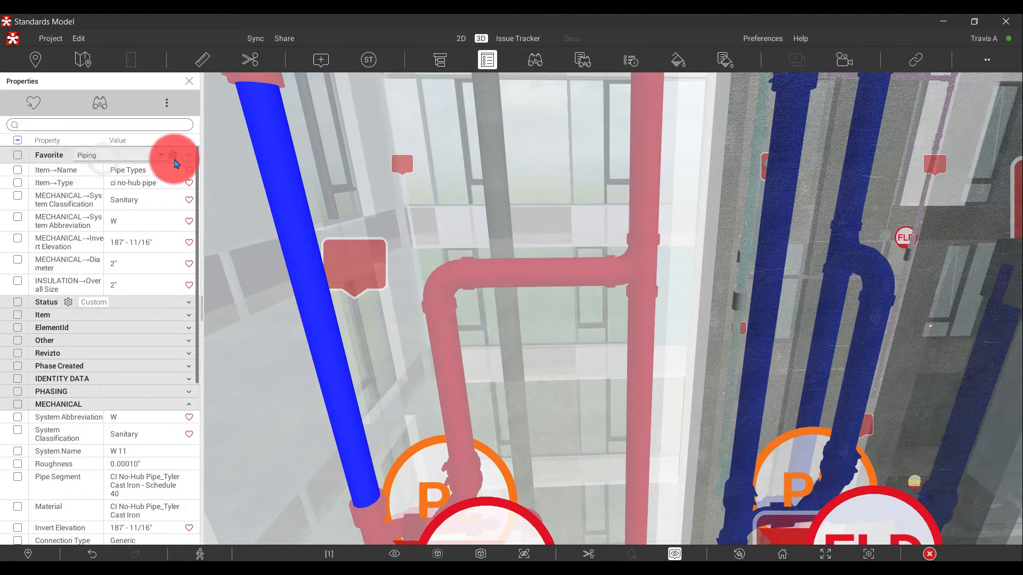
pyautogui.click(192, 156)
pyautogui.click(192, 156)
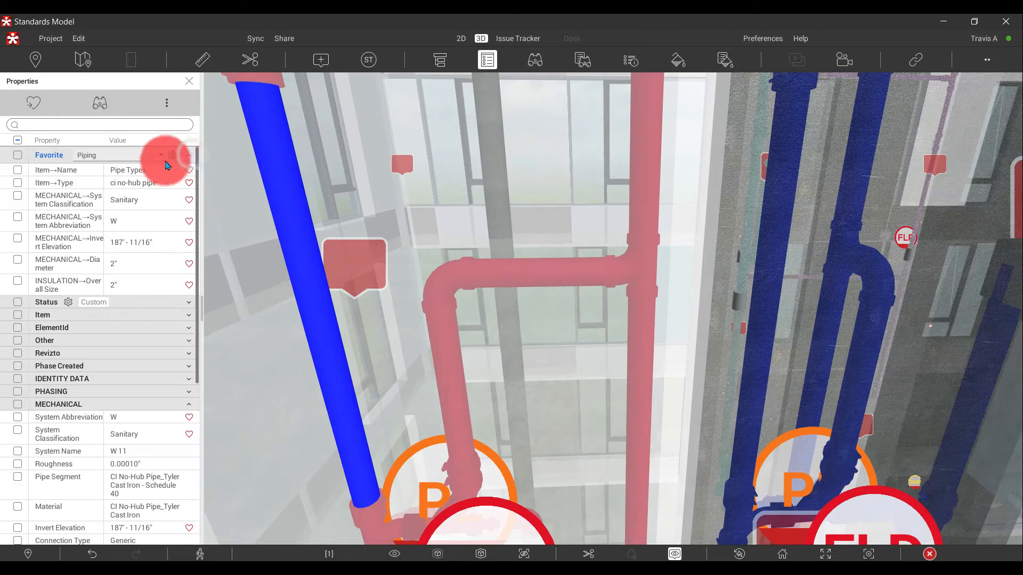
pyautogui.click(158, 160)
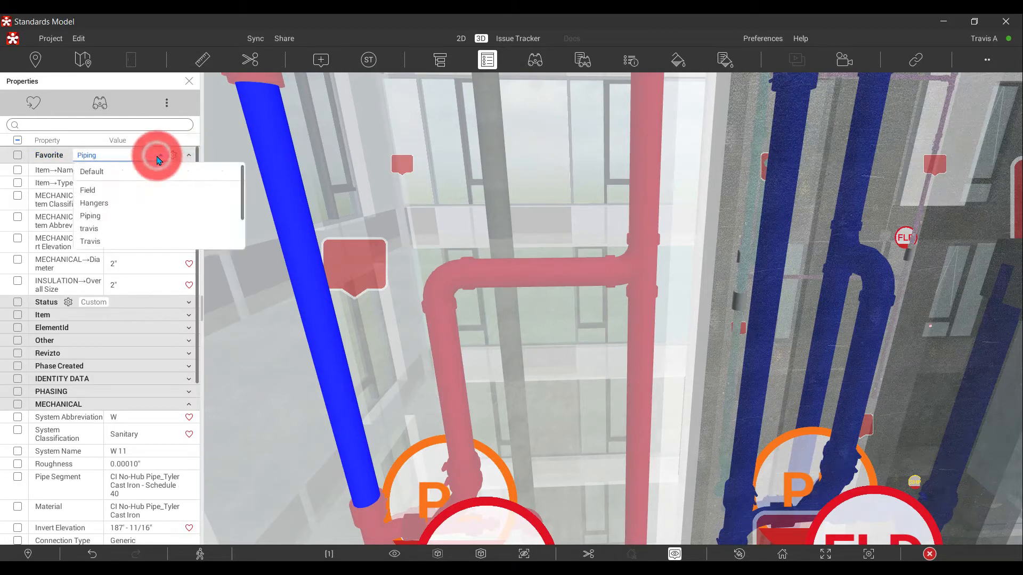
# Preview the Piping favorite properties of the pink horizontal branch pipe in the 3D model
pyautogui.click(499, 280)
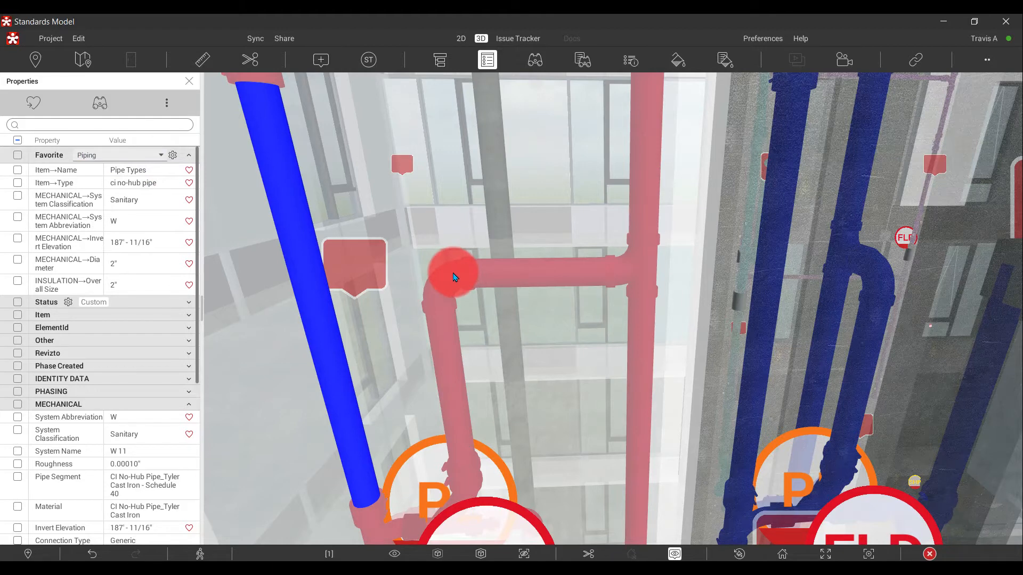
pyautogui.moveTo(453, 273)
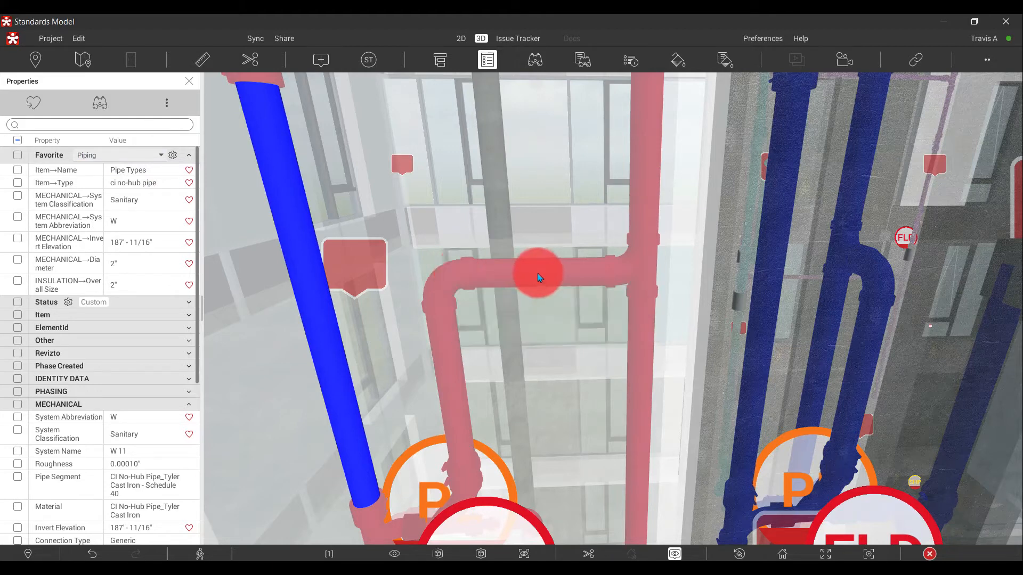
pyautogui.moveTo(538, 273)
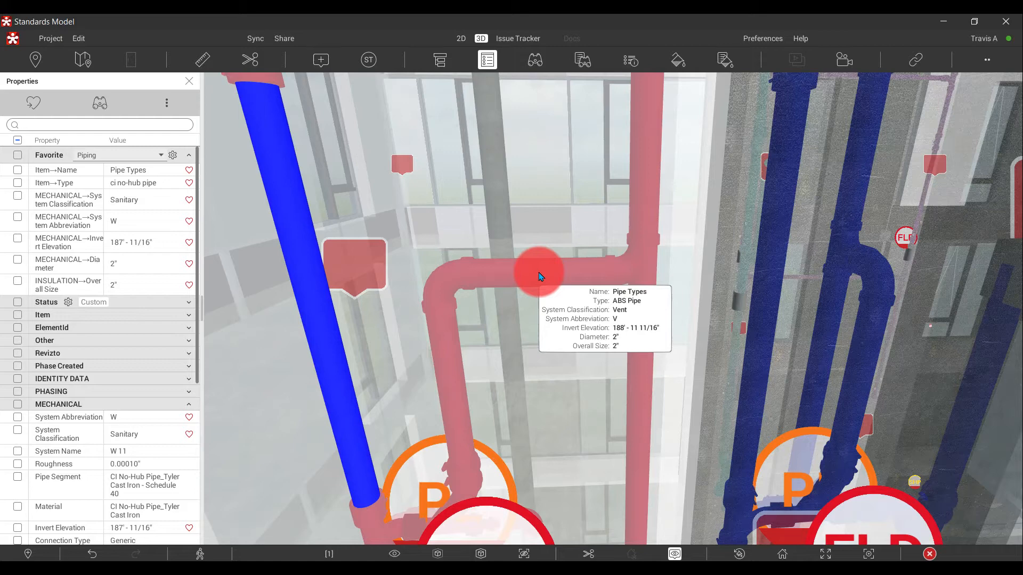
# Switch the favorites preset to Field and preview its properties on the pink horizontal branch pipe
pyautogui.click(139, 155)
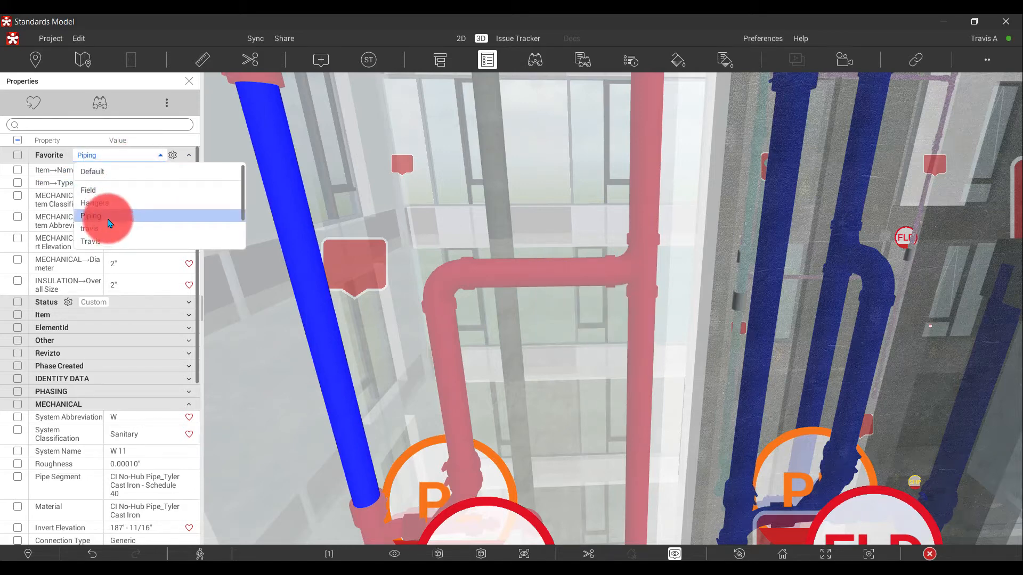
pyautogui.click(107, 192)
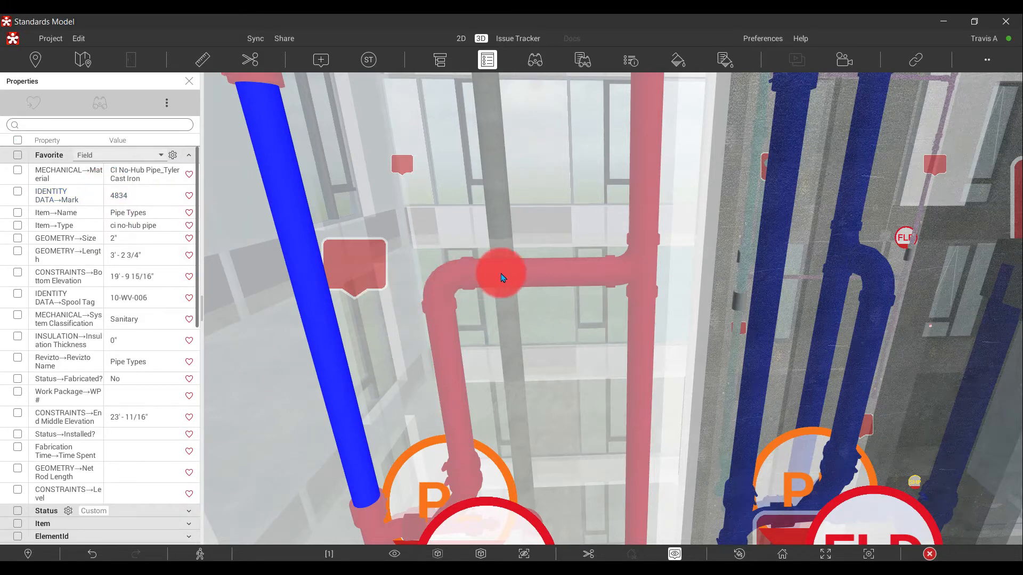
pyautogui.moveTo(501, 276)
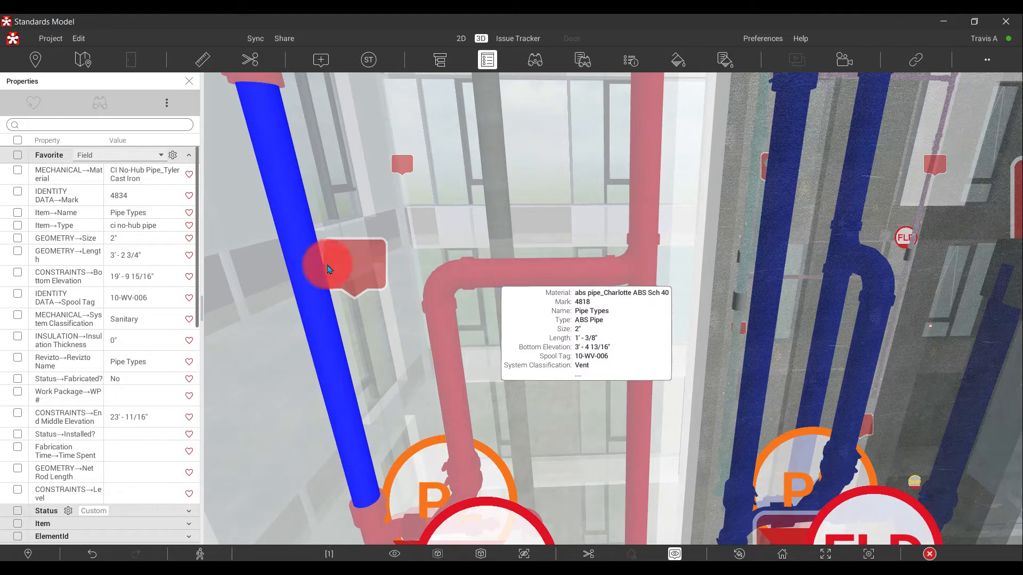
pyautogui.moveTo(293, 243)
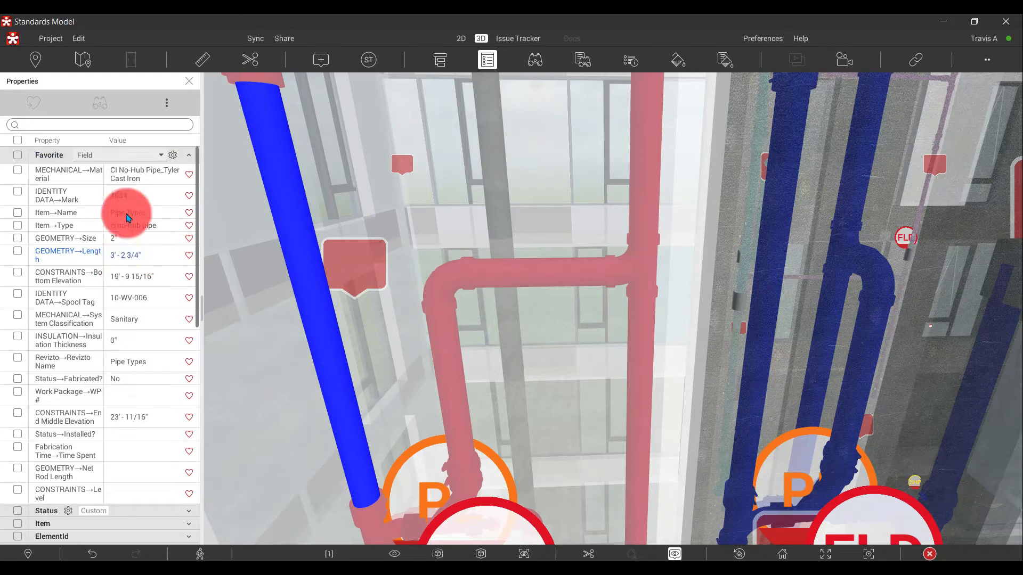
# Create a new search from the pipe's Sanitary System Classification and find all matching objects everywhere
pyautogui.rightClick(128, 323)
pyautogui.click(152, 354)
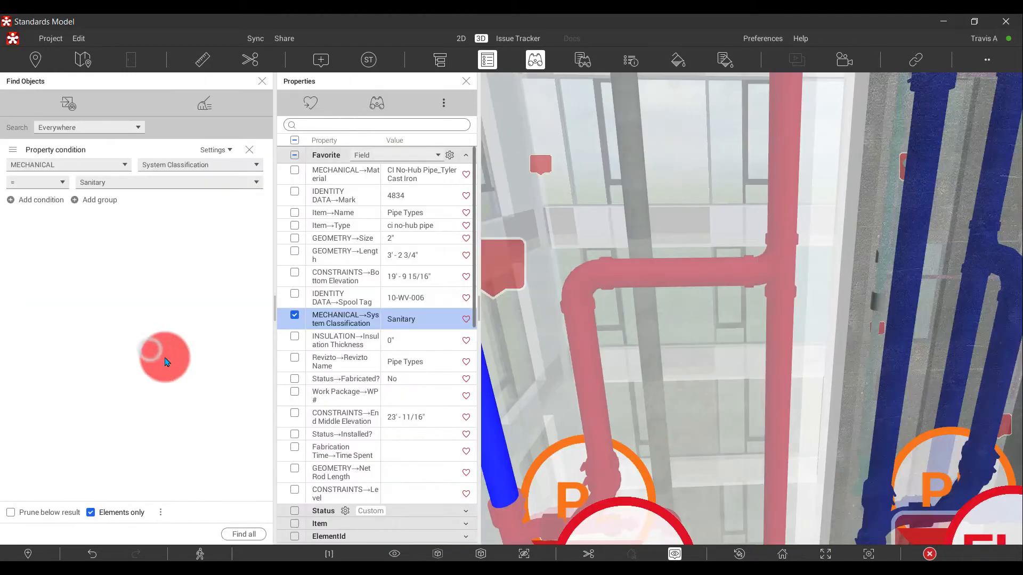
pyautogui.click(245, 536)
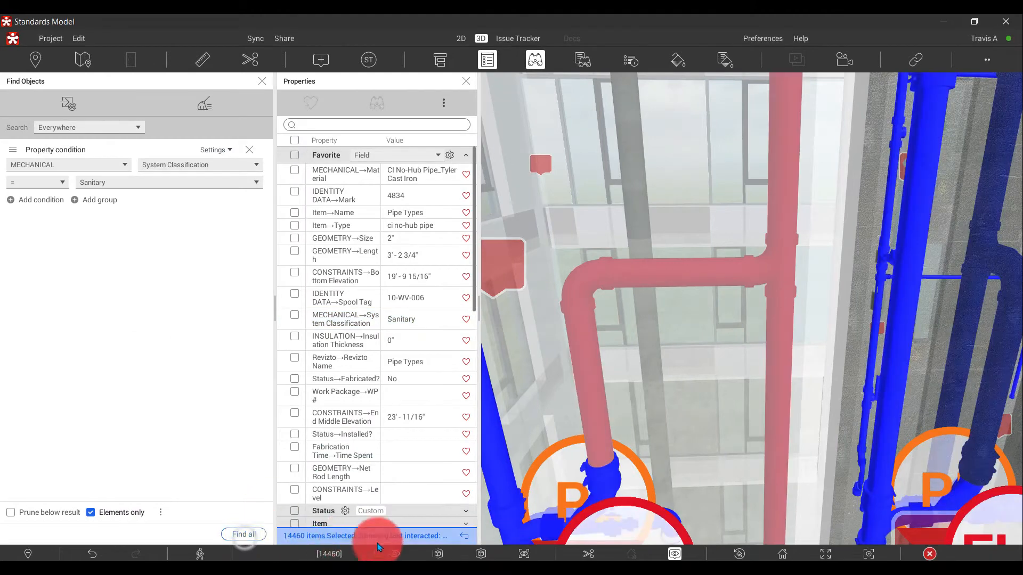
# Isolate the found sanitary elements in the 3D model and hide the issue markers
pyautogui.click(481, 554)
pyautogui.moveTo(658, 238); pyautogui.dragTo(744, 362)
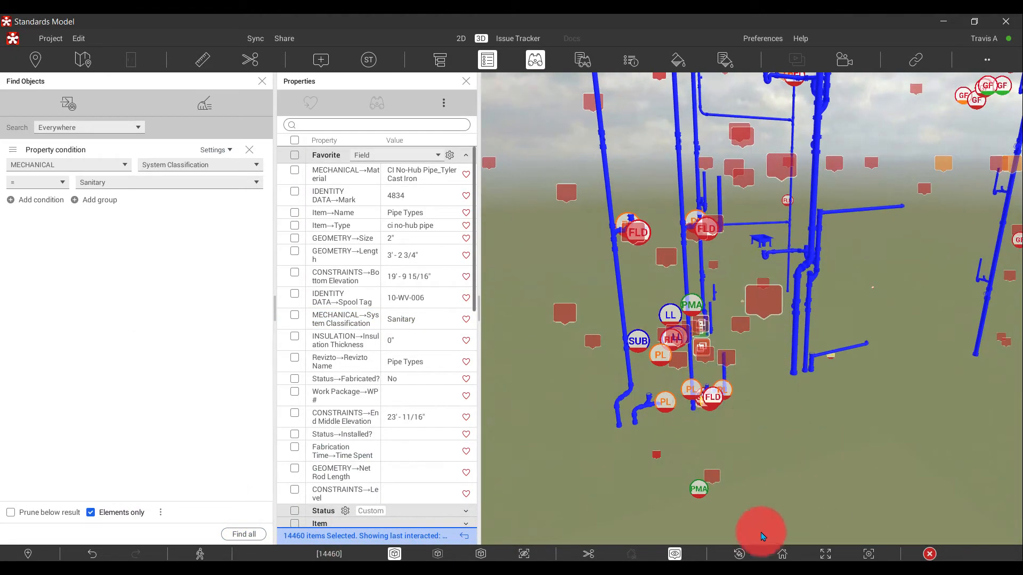
pyautogui.click(675, 552)
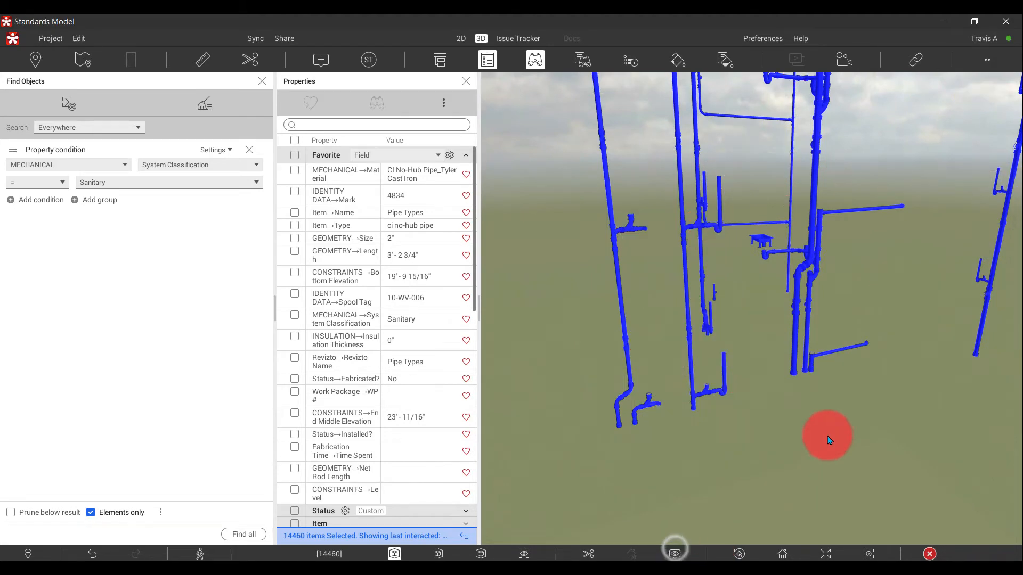
# Create a new search from the white combination fitting's Spool Tag 13-WV-019 and find all matching objects everywhere
pyautogui.click(829, 439)
pyautogui.moveTo(729, 443); pyautogui.dragTo(744, 130)
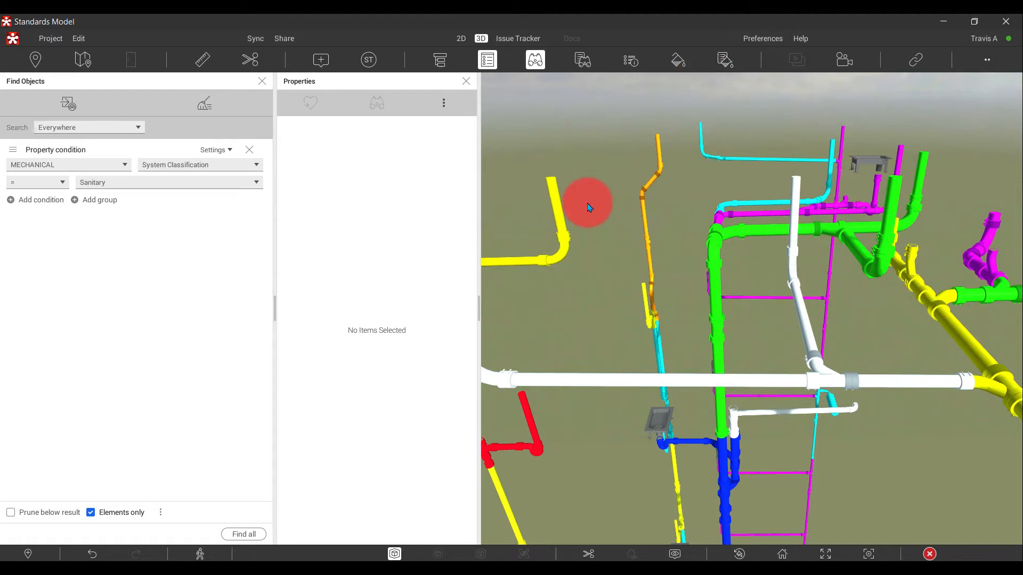
pyautogui.click(834, 384)
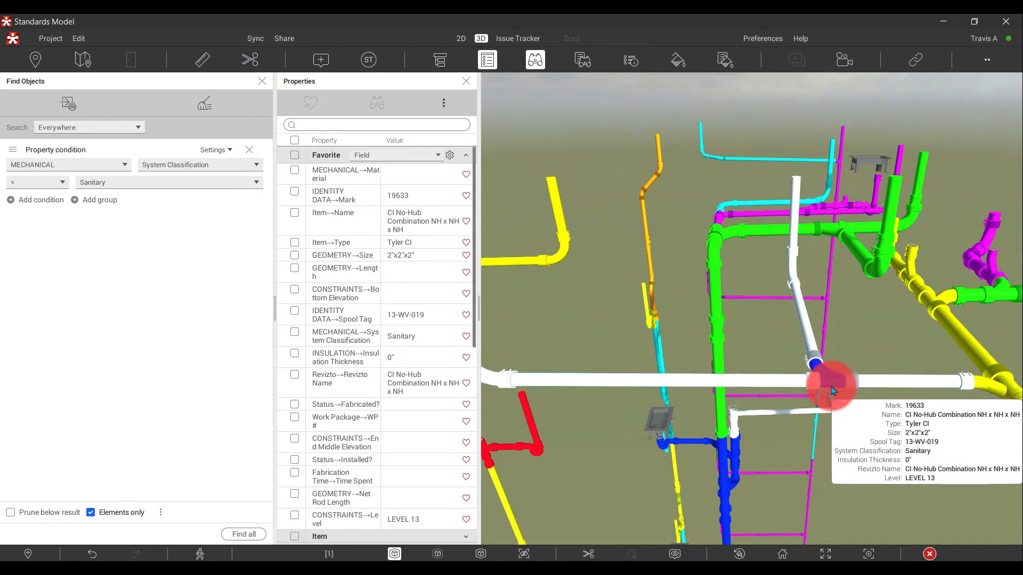
pyautogui.click(395, 318)
pyautogui.rightClick(395, 320)
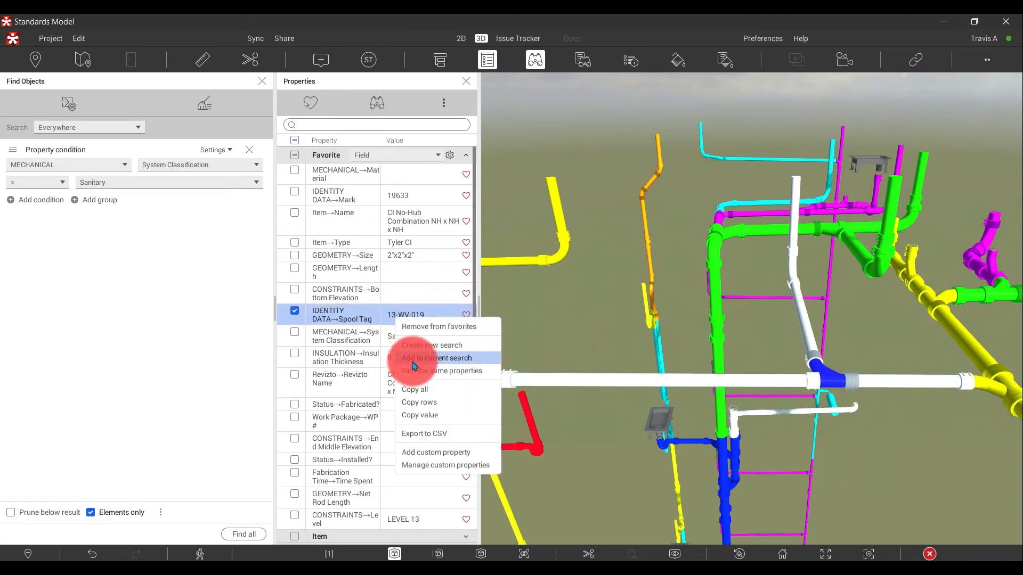
pyautogui.click(421, 350)
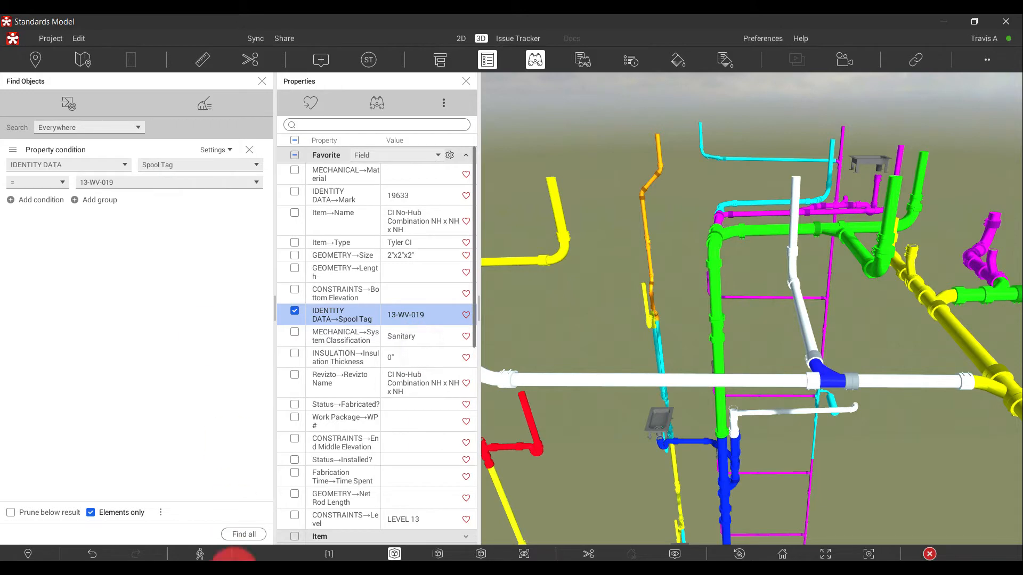
pyautogui.click(233, 534)
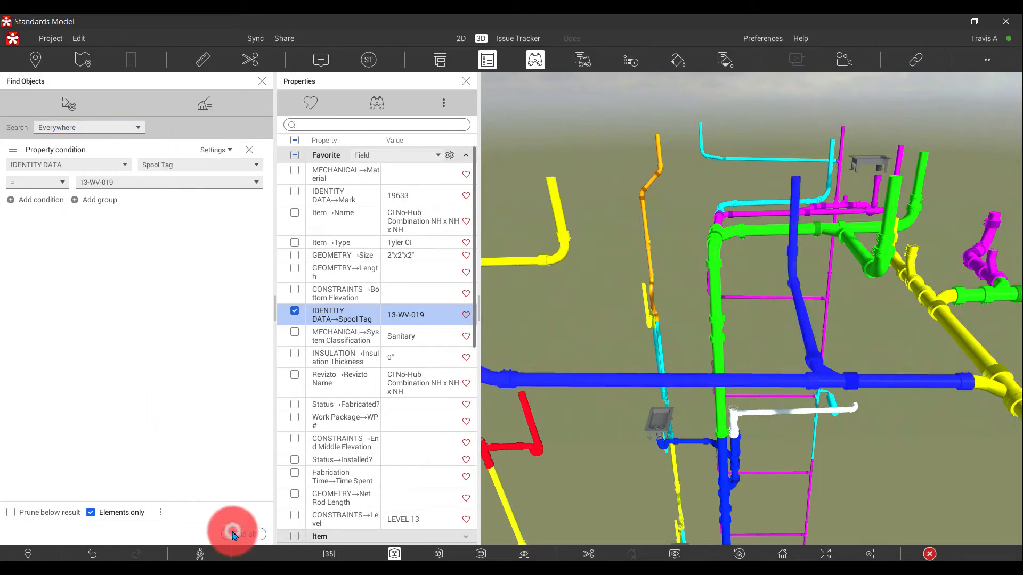
# Isolate the found spool elements in the 3D model and clear the selection
pyautogui.click(481, 554)
pyautogui.click(708, 310)
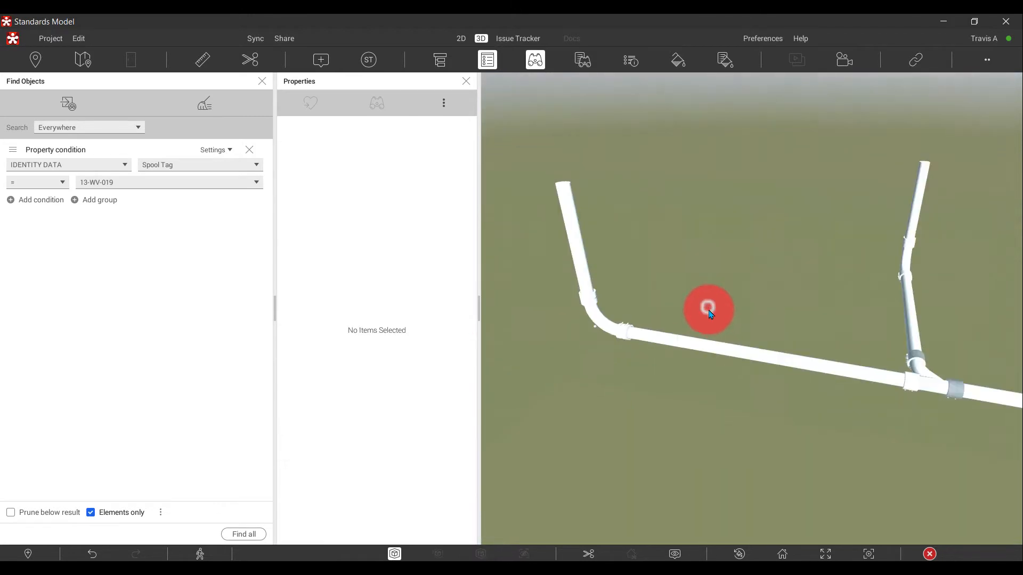
pyautogui.moveTo(715, 298)
pyautogui.mouseDown()
pyautogui.moveTo(742, 300)
pyautogui.moveTo(714, 297)
pyautogui.mouseUp()
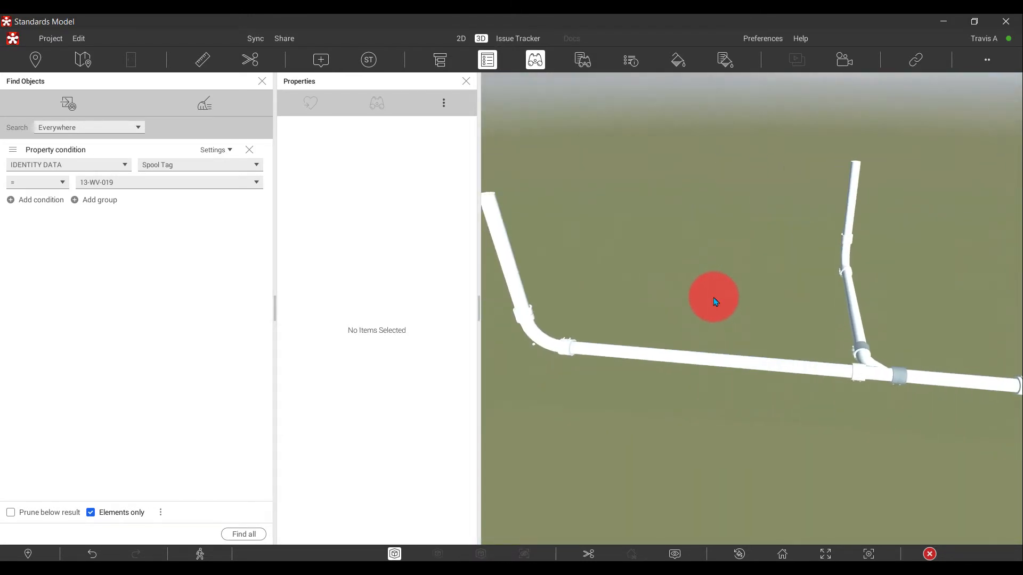
# Examine the Field favorite properties of the spool's long horizontal pipe, its adjoining coupling and the curved sweep fitting
pyautogui.click(635, 354)
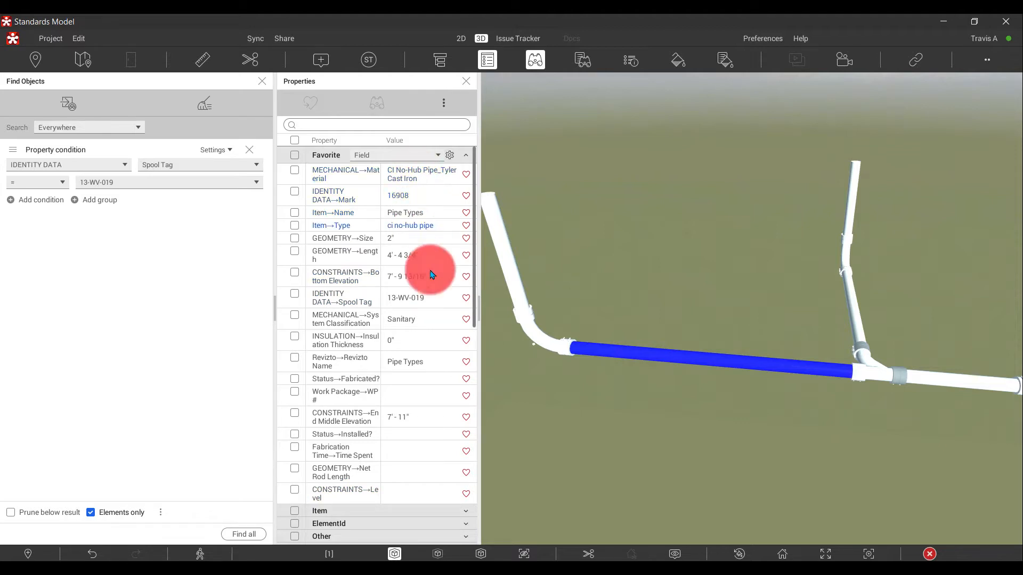
pyautogui.moveTo(612, 263); pyautogui.dragTo(604, 306)
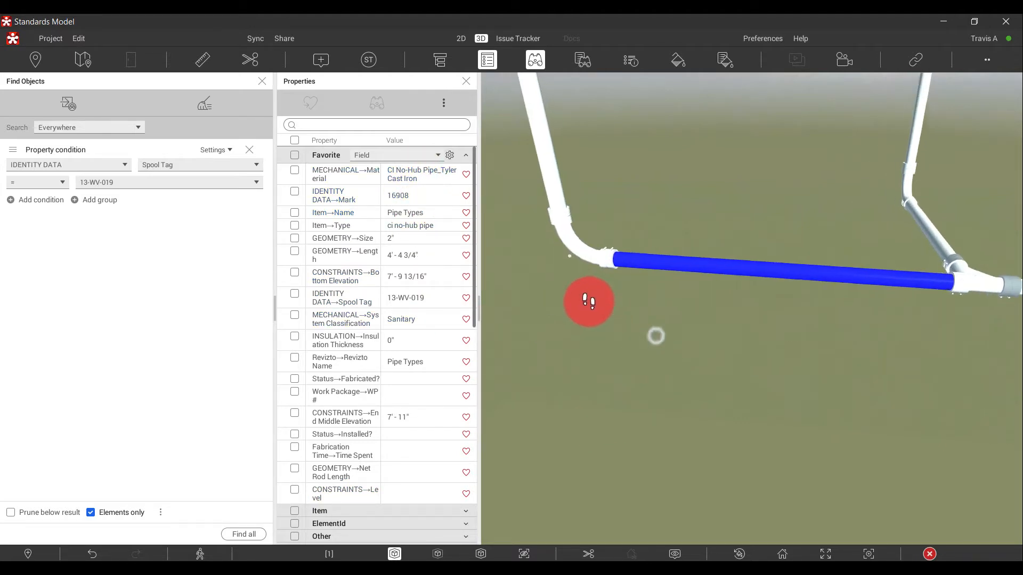
pyautogui.scroll(3, 591, 319)
pyautogui.click(593, 334)
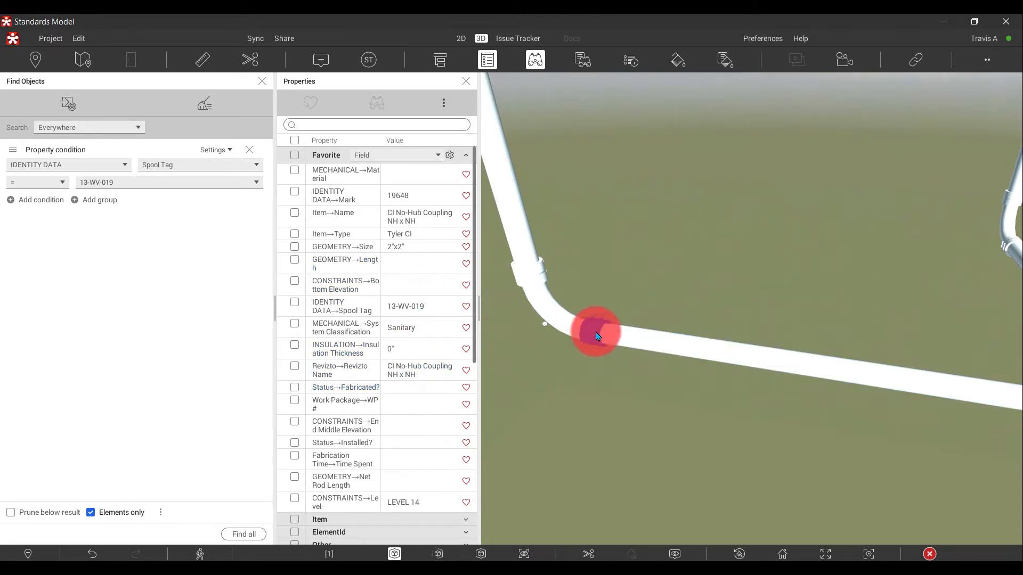
pyautogui.moveTo(586, 335)
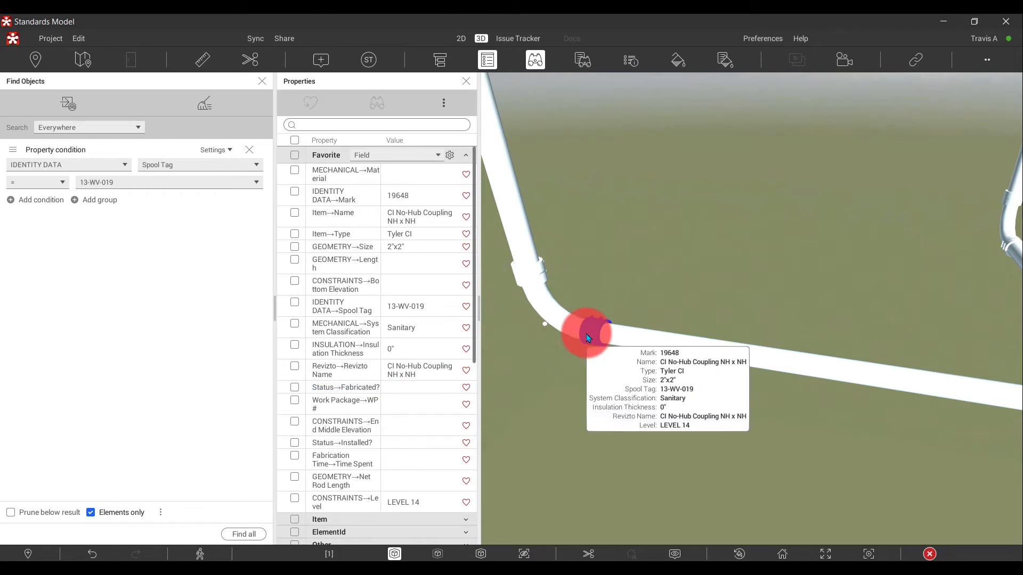
pyautogui.moveTo(654, 341)
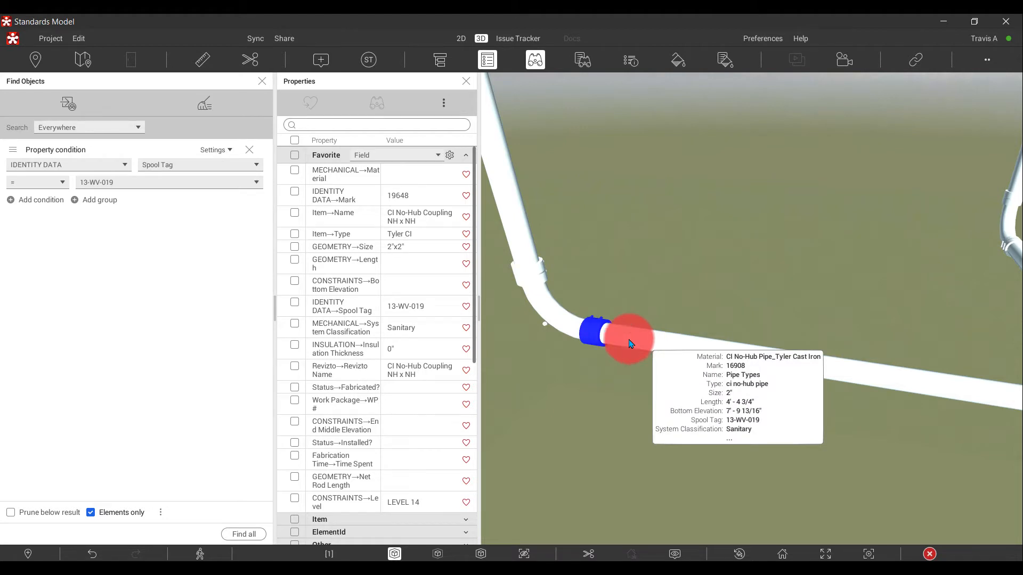
pyautogui.moveTo(539, 313)
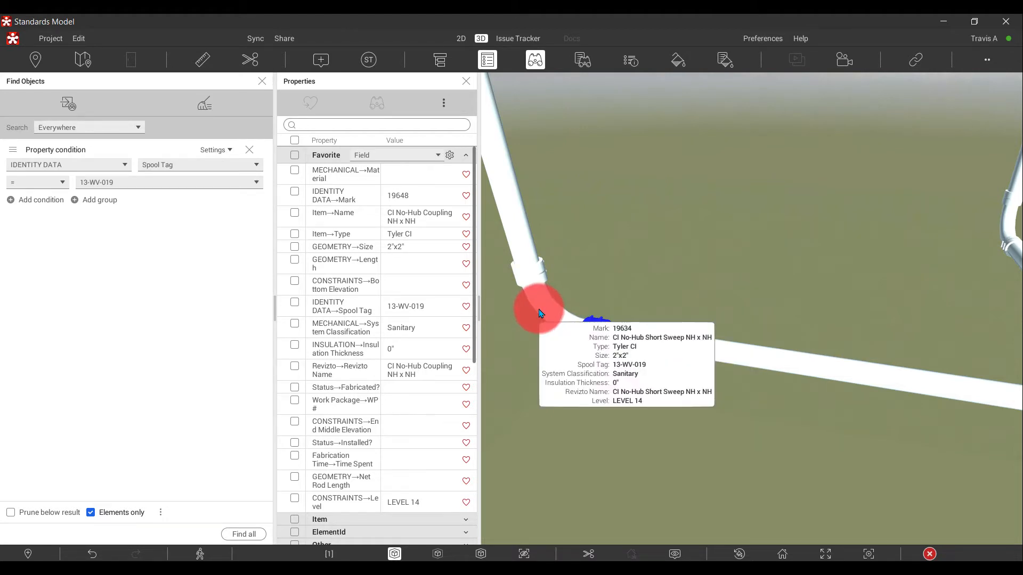
# Find all objects sharing the curved fitting's Revizto Name, CI No-Hub Short Sweep NH x NH, and isolate them
pyautogui.click(539, 309)
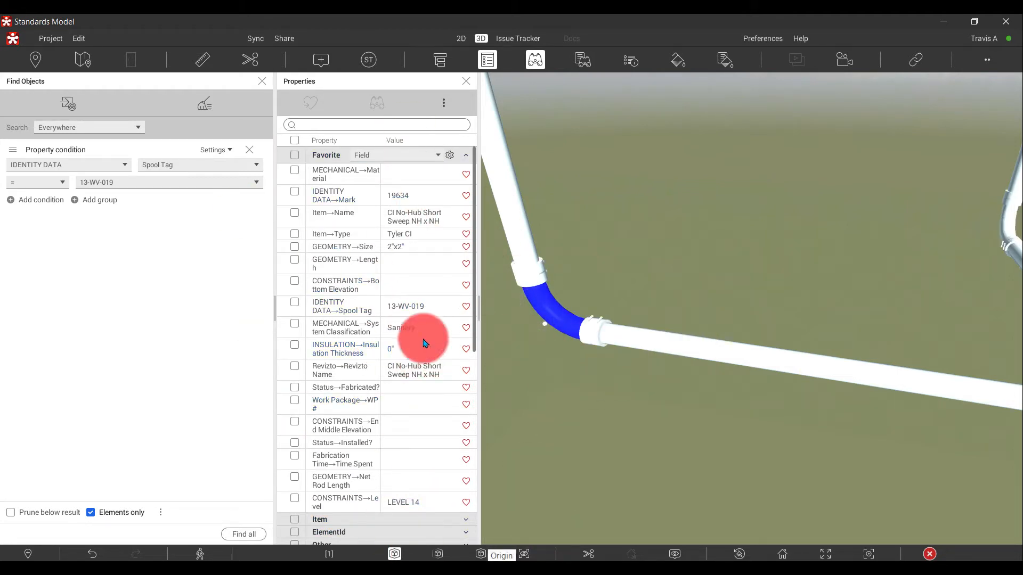
pyautogui.rightClick(409, 368)
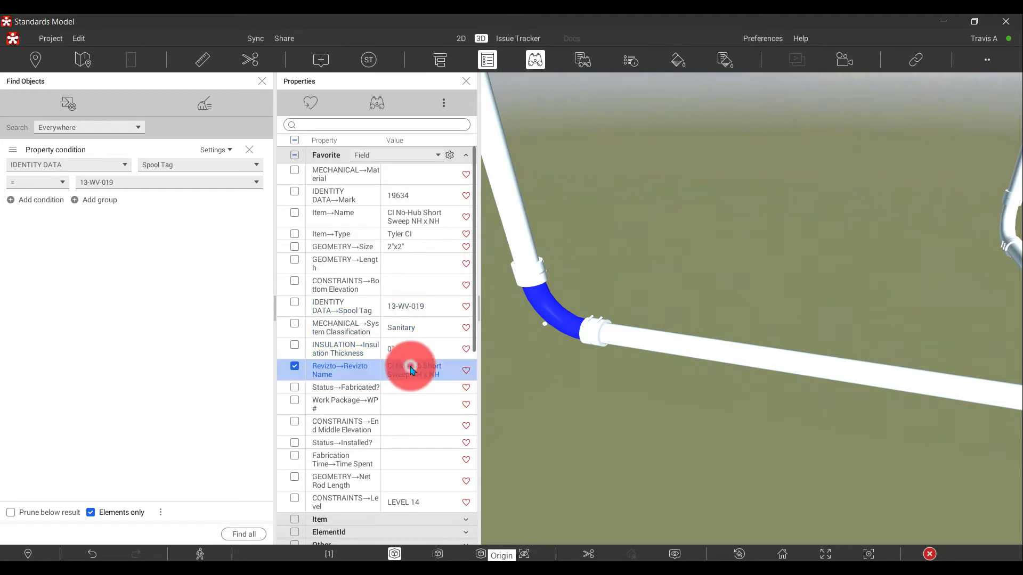
pyautogui.click(454, 395)
pyautogui.click(255, 535)
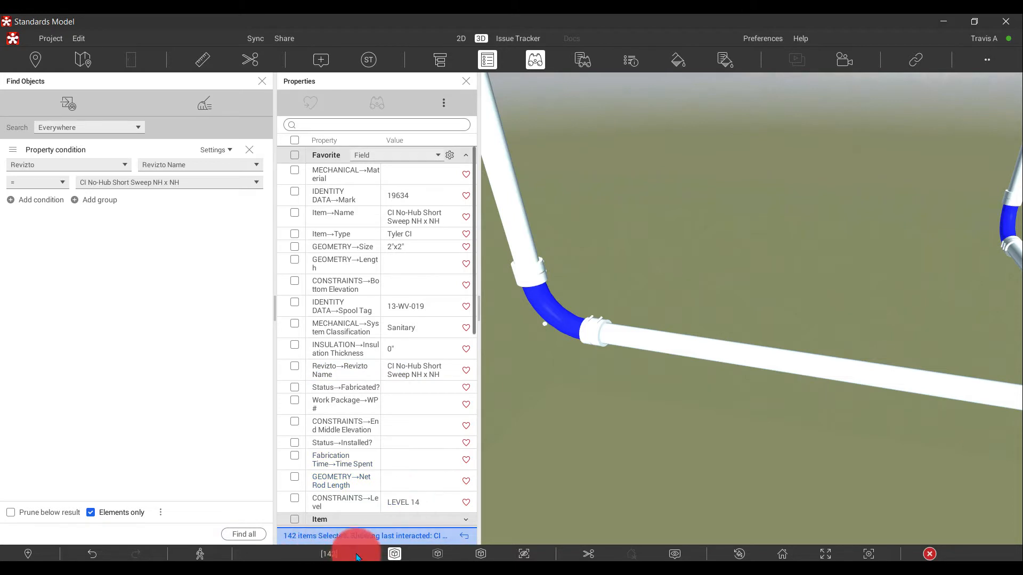
pyautogui.click(481, 554)
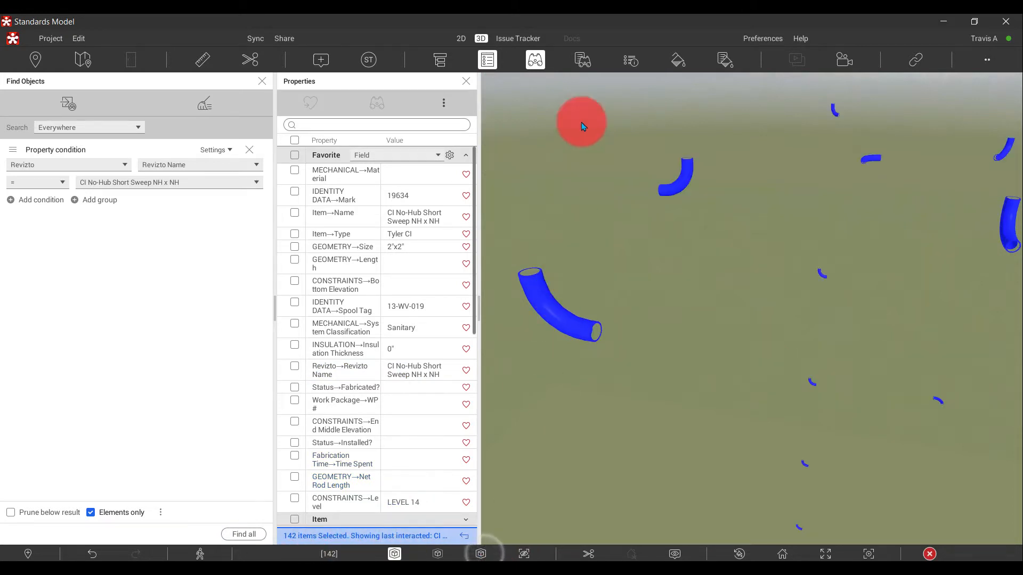
# List the selected short sweeps in the Selection Inspector with the Field preset and export them as NHxNH.csv to the Doc folder
pyautogui.click(628, 62)
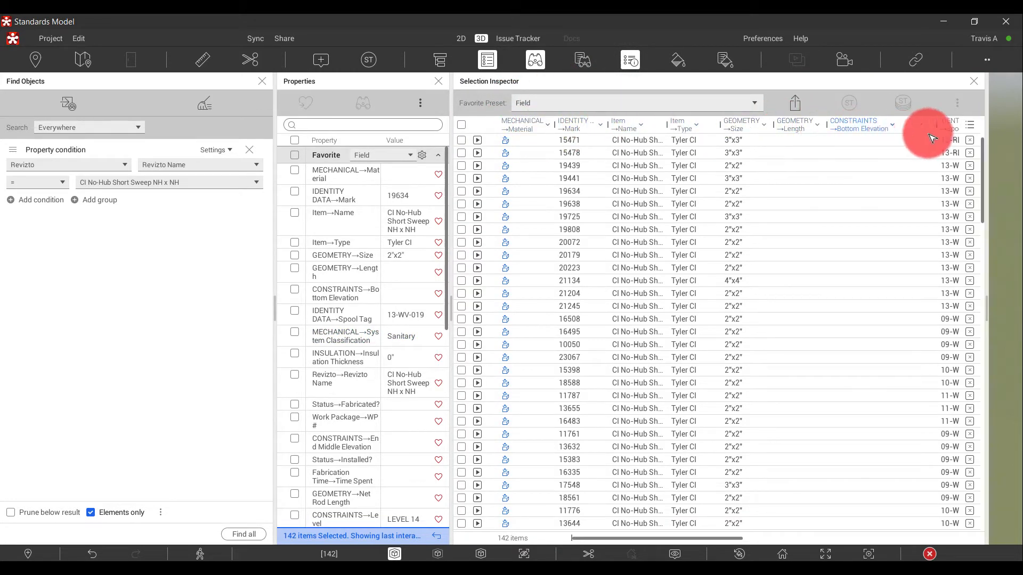
pyautogui.click(799, 107)
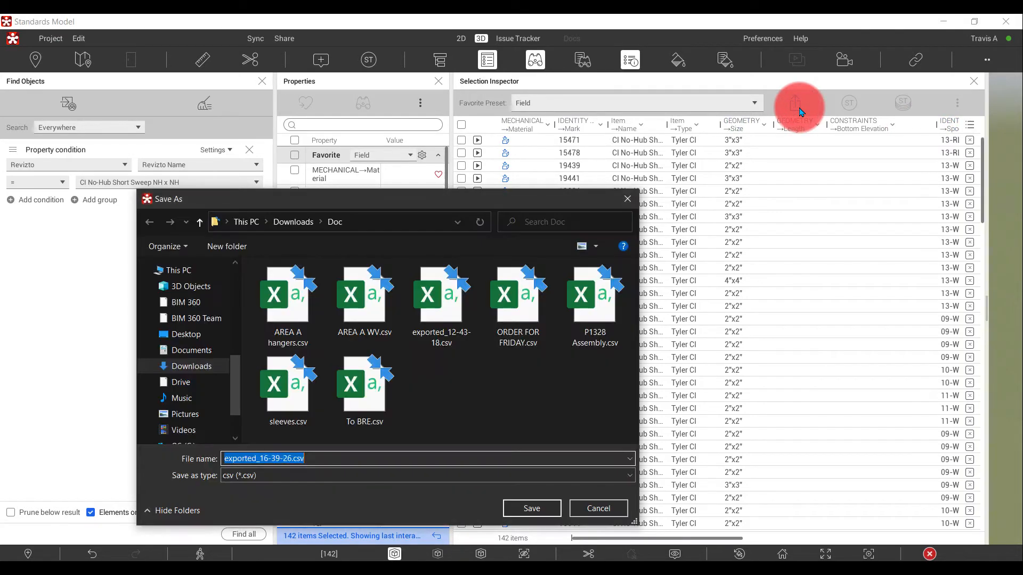
pyautogui.moveTo(486, 204); pyautogui.dragTo(544, 237)
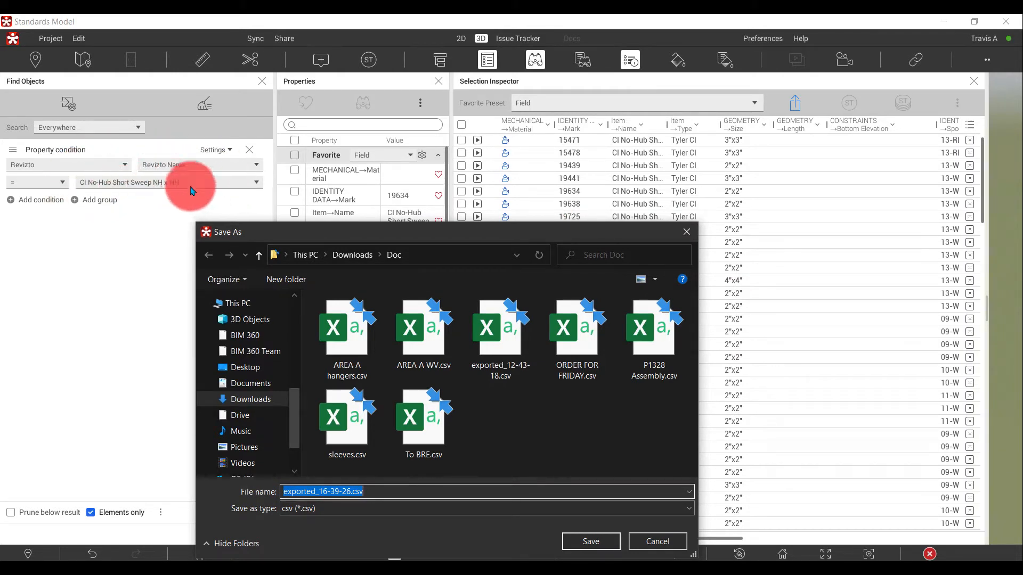
pyautogui.moveTo(334, 238); pyautogui.dragTo(157, 98)
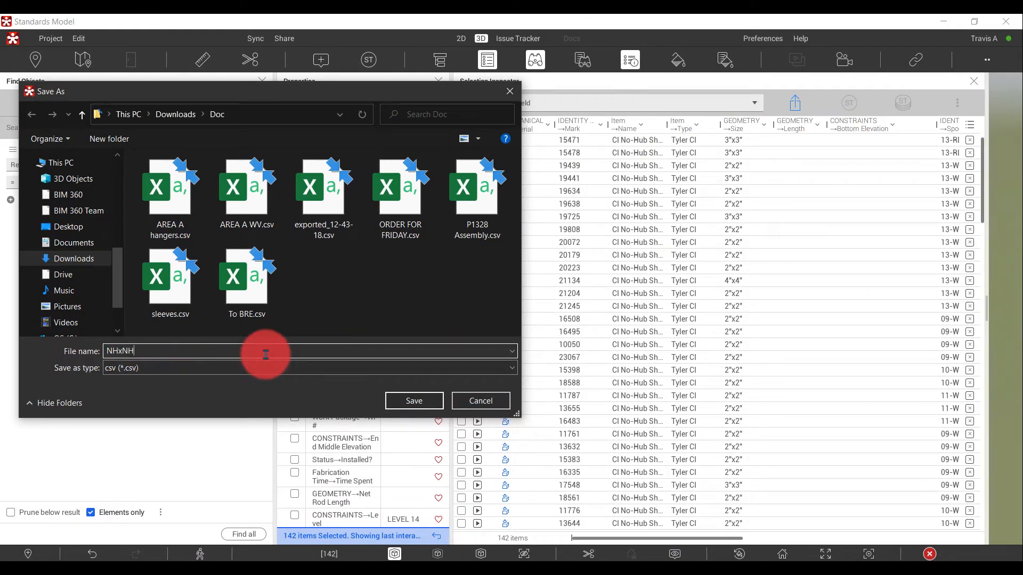
pyautogui.click(415, 401)
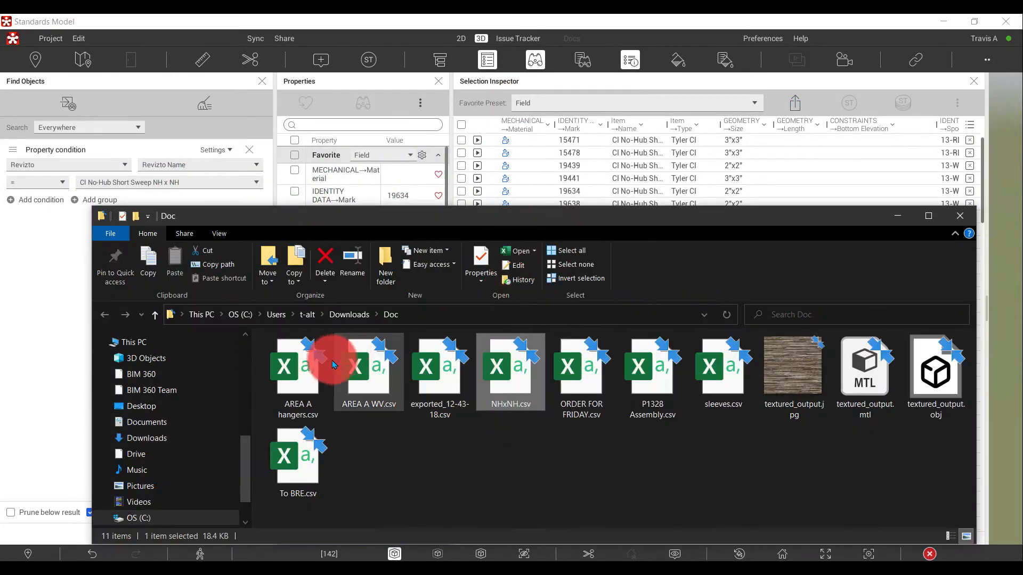
# Open the exported NHxNH.csv in Excel, examine its property column headers from B1 to R1, and return to Revizto
pyautogui.doubleClick(510, 380)
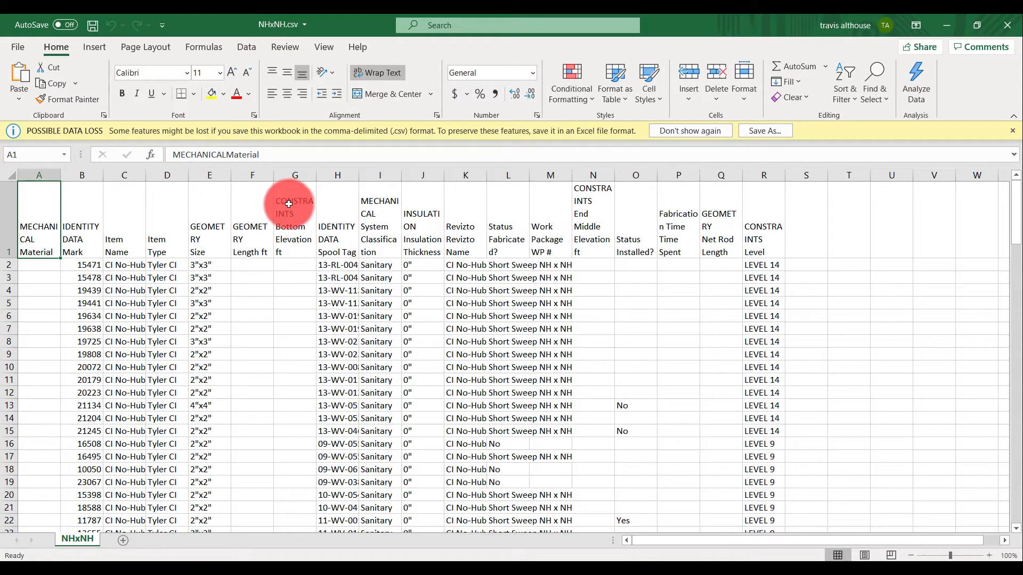
pyautogui.moveTo(80, 237); pyautogui.dragTo(763, 234)
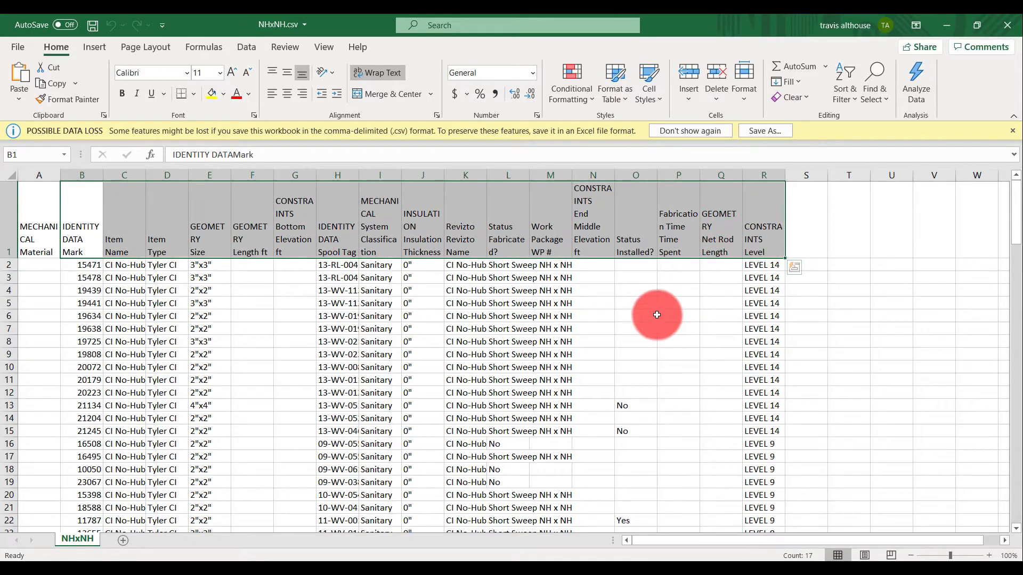
pyautogui.click(720, 557)
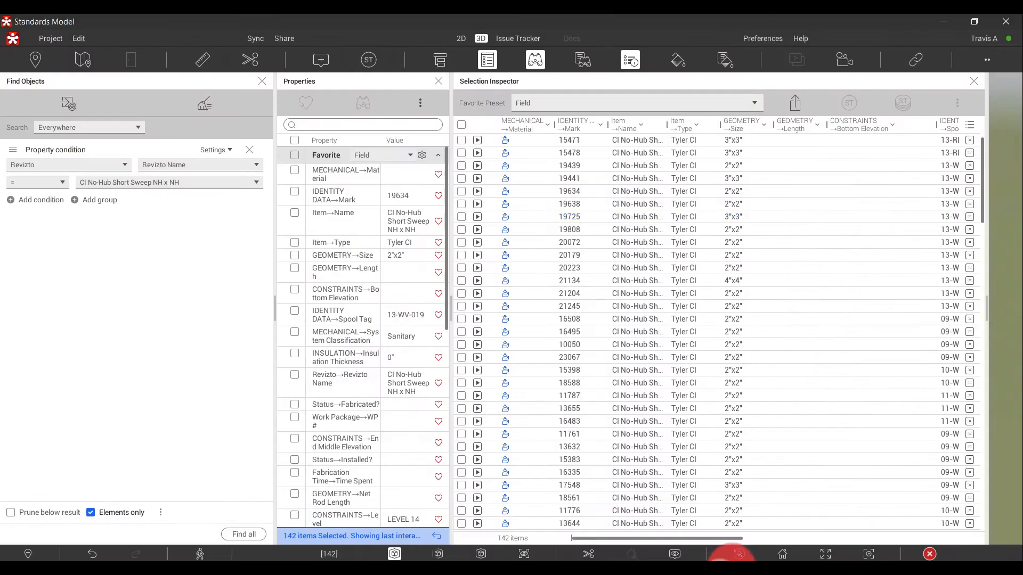
# Close the Selection Inspector and create a new search from the short sweep's Sanitary System Classification
pyautogui.click(973, 82)
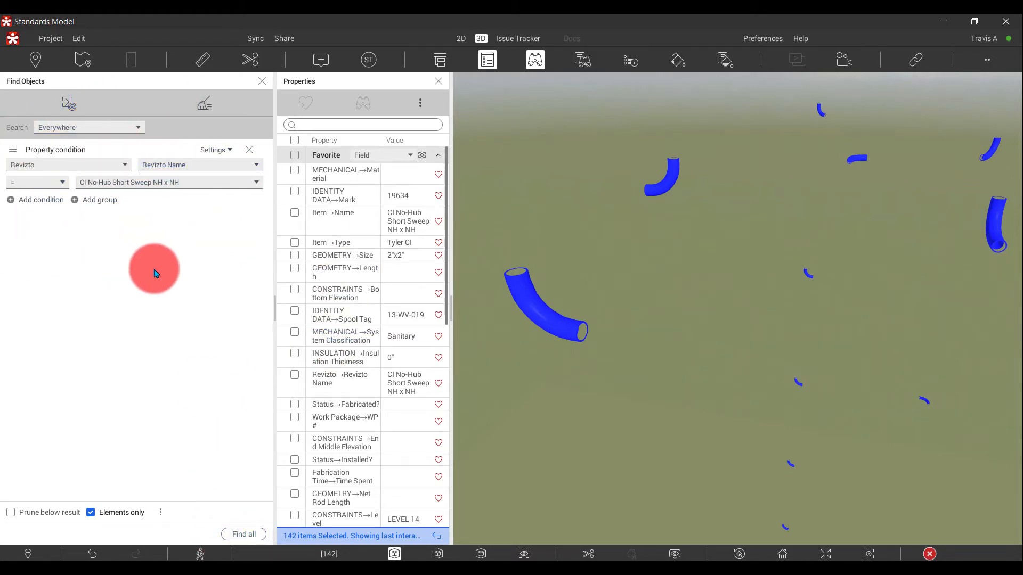
pyautogui.rightClick(397, 346)
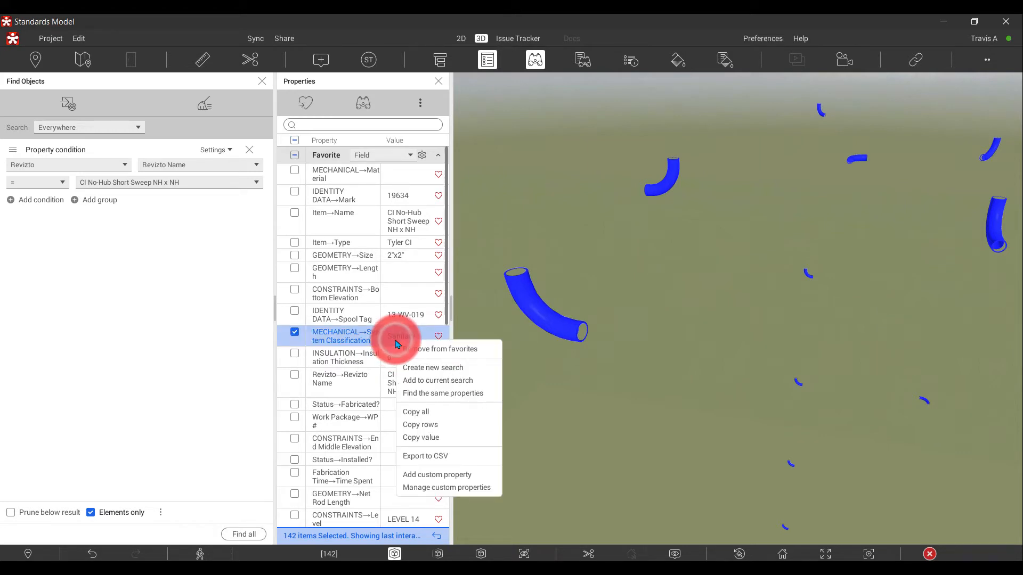
pyautogui.click(416, 372)
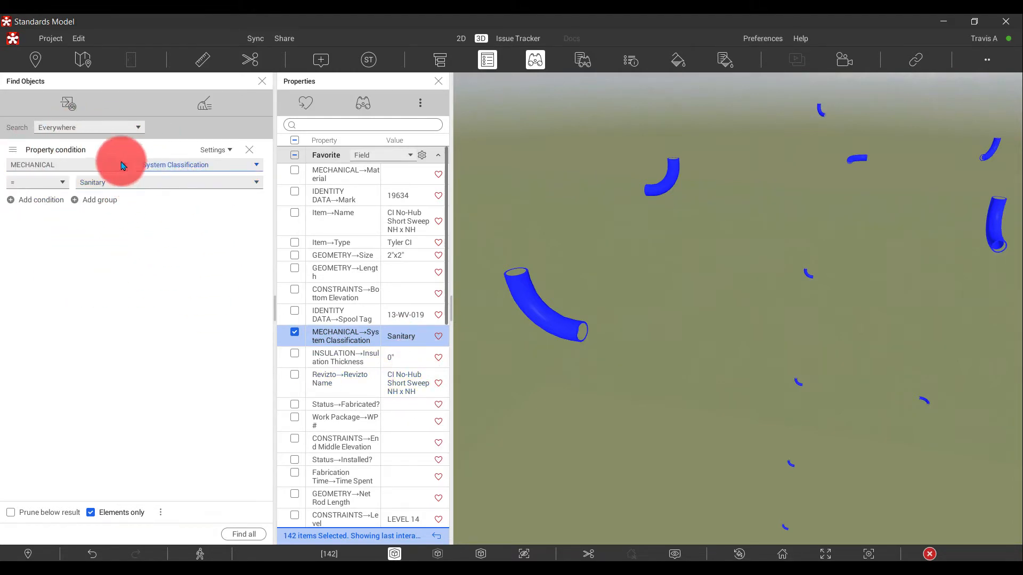
# Save the sanitary search as a new search set named Sanitary System in the Piping/Pipe Systems folder
pyautogui.click(67, 107)
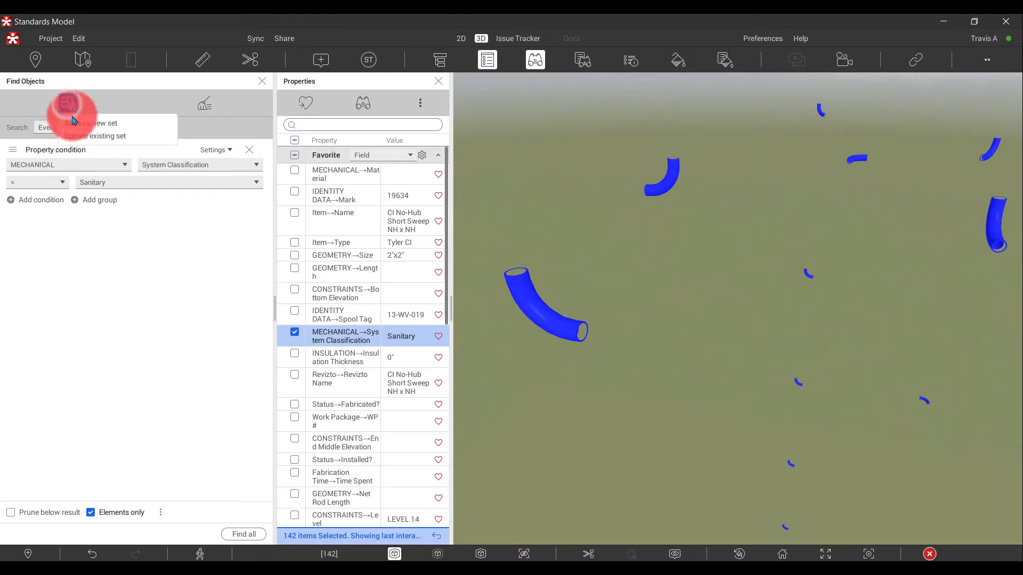
pyautogui.click(76, 120)
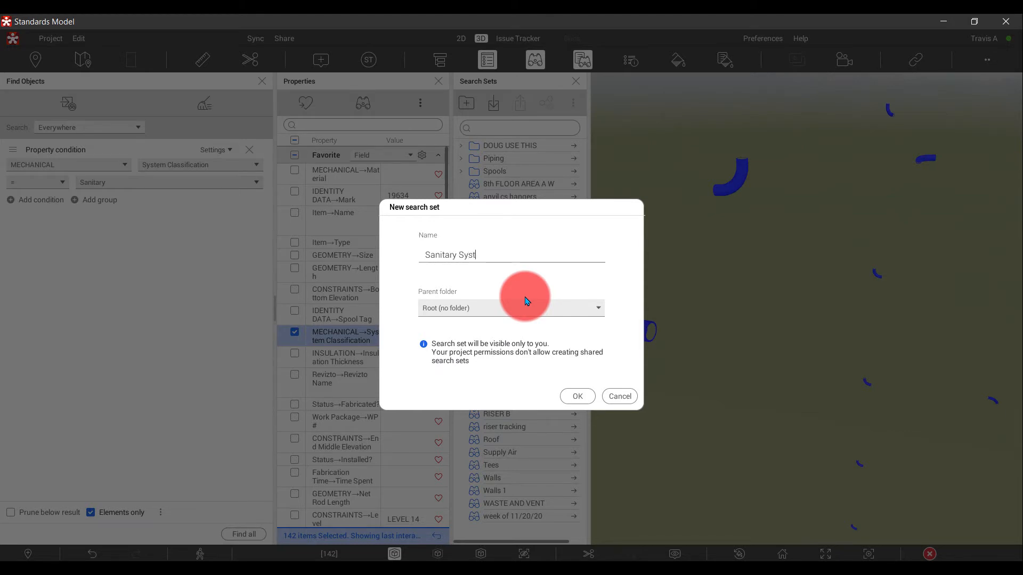
pyautogui.click(568, 313)
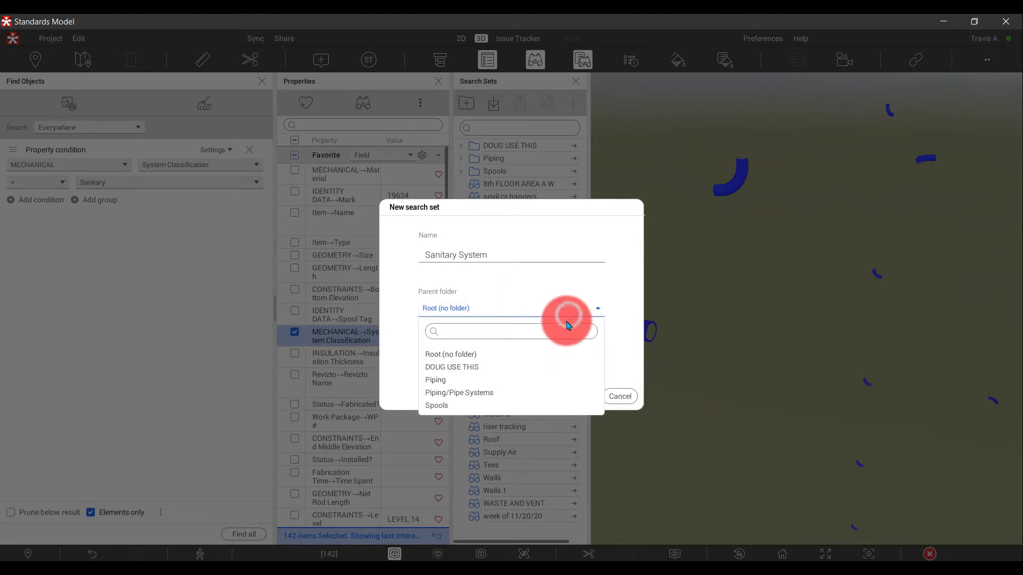
pyautogui.click(467, 394)
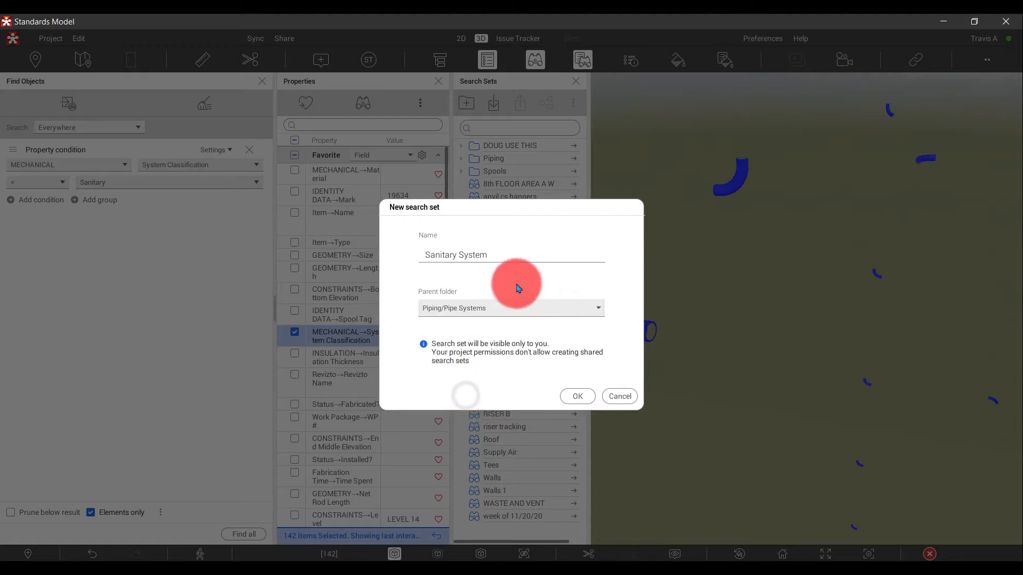
pyautogui.click(576, 397)
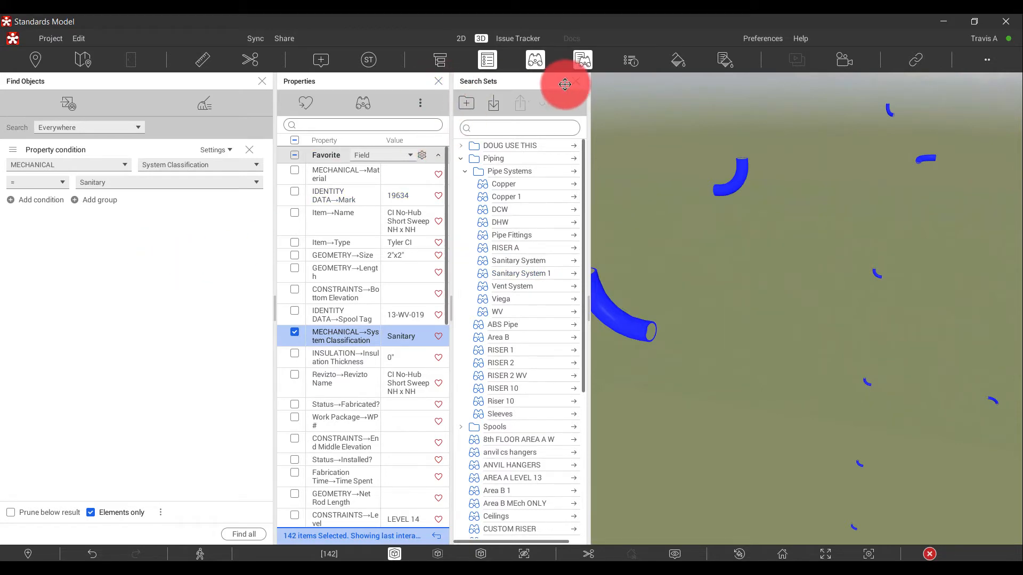
# Close the Search Sets, Properties and Find Objects panels to clear the 3D view
pyautogui.click(576, 81)
pyautogui.click(438, 81)
pyautogui.click(262, 81)
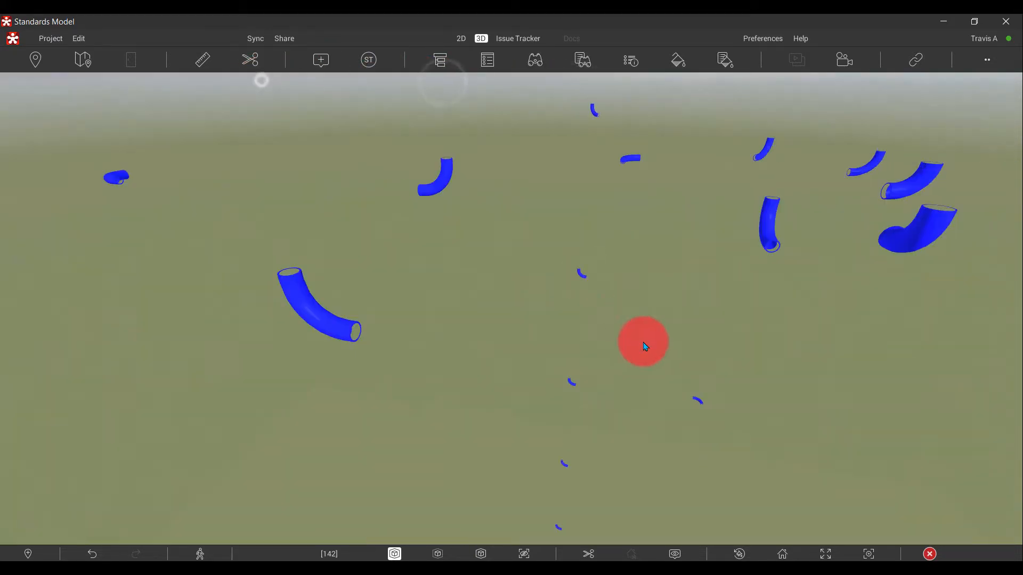
# Clear the selection and display the properties of the short sweep just above the largest white one
pyautogui.click(604, 356)
pyautogui.doubleClick(442, 179)
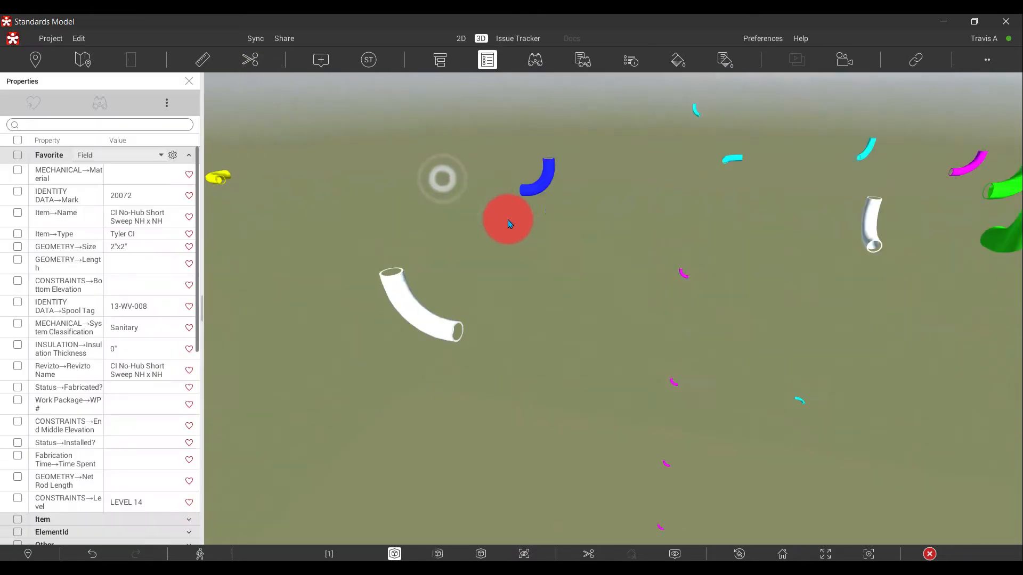
# Check the actions available for the short sweep's System Classification property and close the Properties panel
pyautogui.rightClick(122, 334)
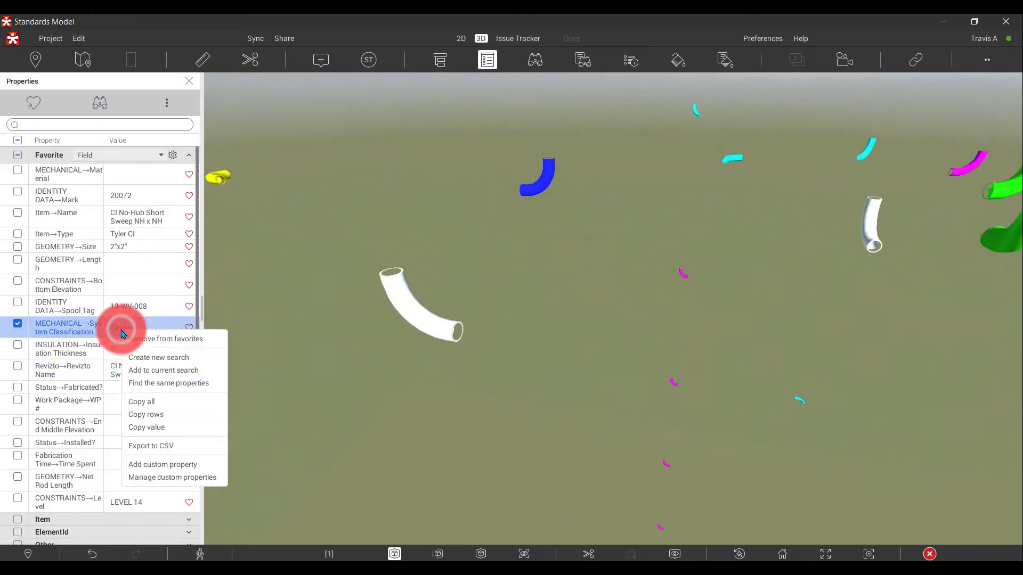
pyautogui.click(296, 159)
pyautogui.click(187, 79)
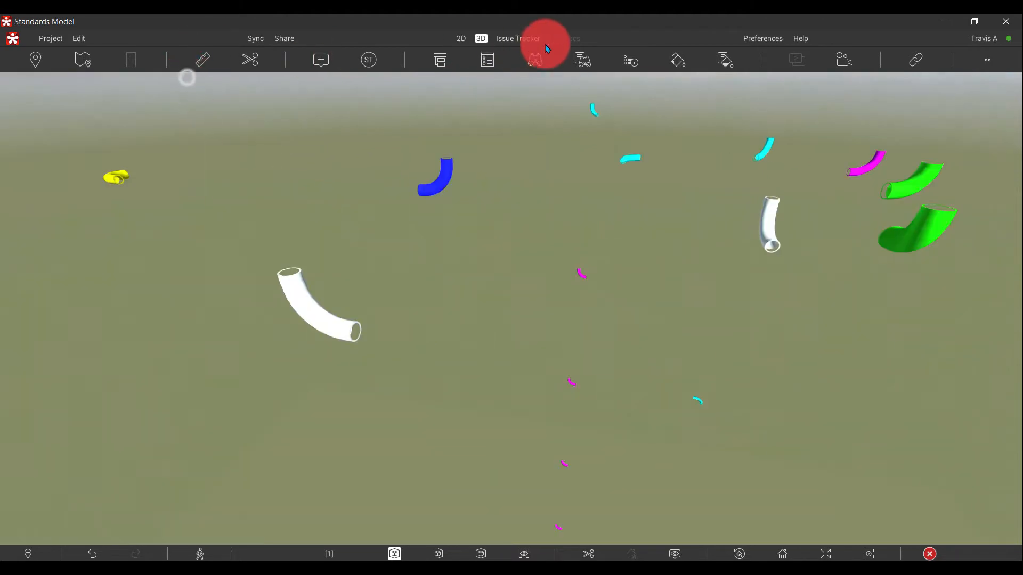
# Isolate the elements of the Sanitary System search set in the 3D view and inspect the risers without highlighting
pyautogui.click(587, 60)
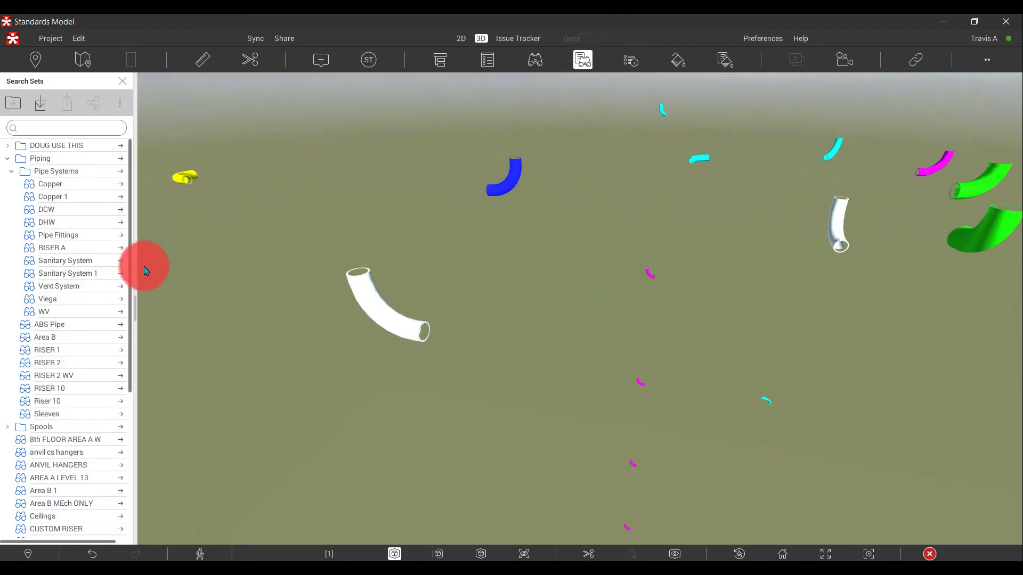
pyautogui.click(125, 263)
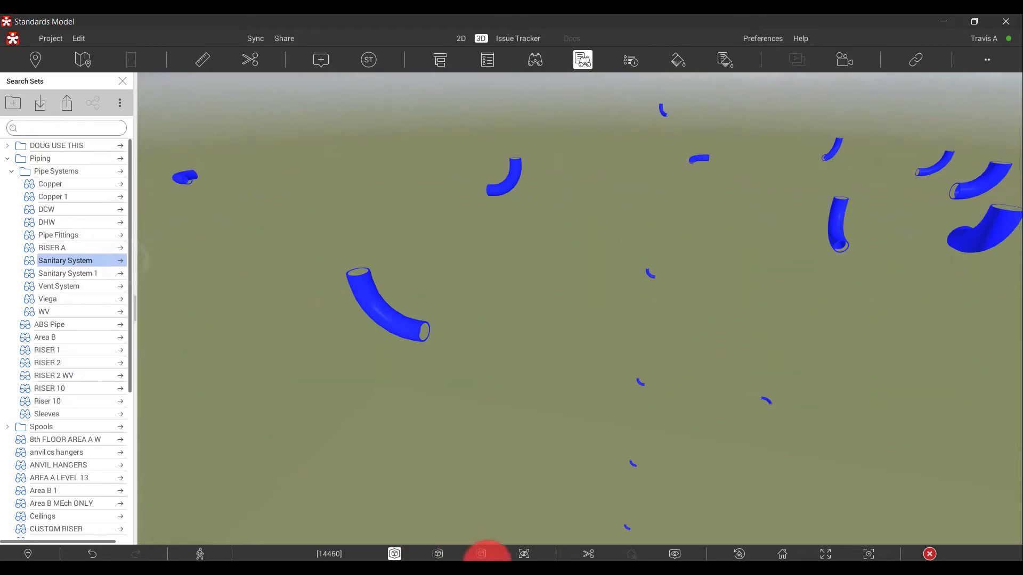
pyautogui.click(479, 550)
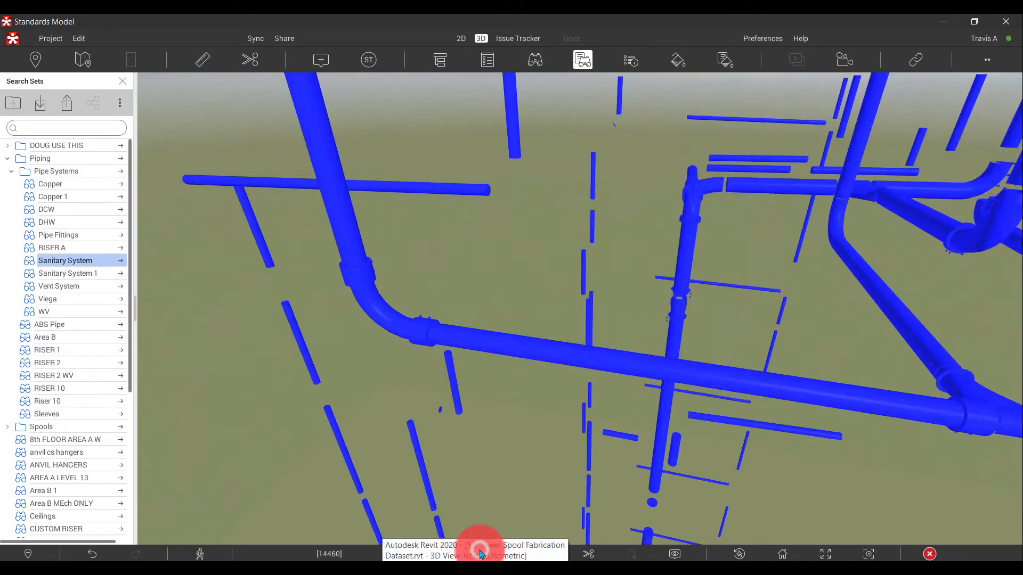
pyautogui.click(491, 295)
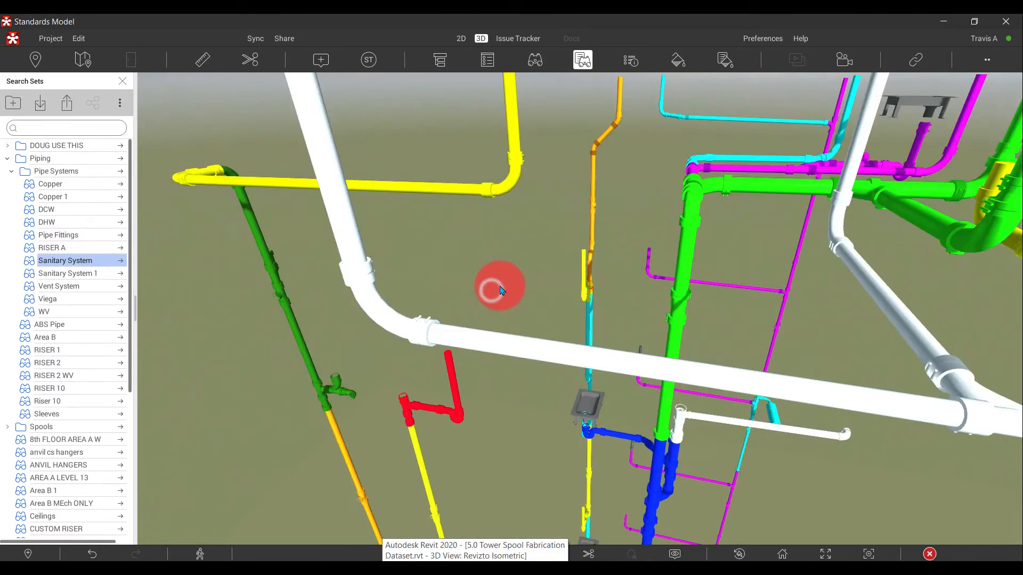
pyautogui.moveTo(491, 292); pyautogui.dragTo(753, 347)
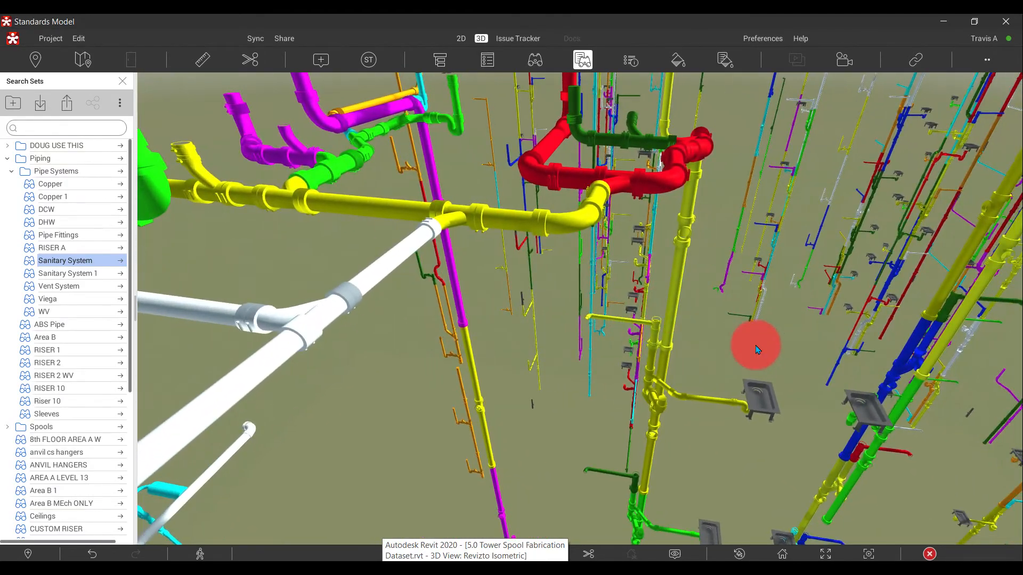
pyautogui.moveTo(594, 320); pyautogui.dragTo(756, 361)
pyautogui.moveTo(683, 237); pyautogui.dragTo(706, 135)
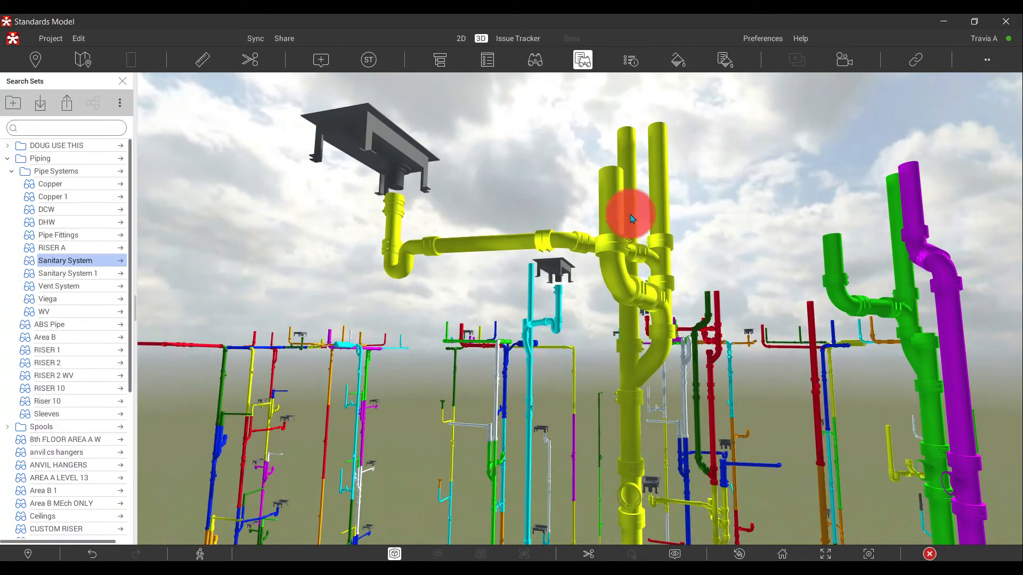
# Reselect the elements of the Sanitary System search set and display its conditions in Find Objects
pyautogui.click(67, 265)
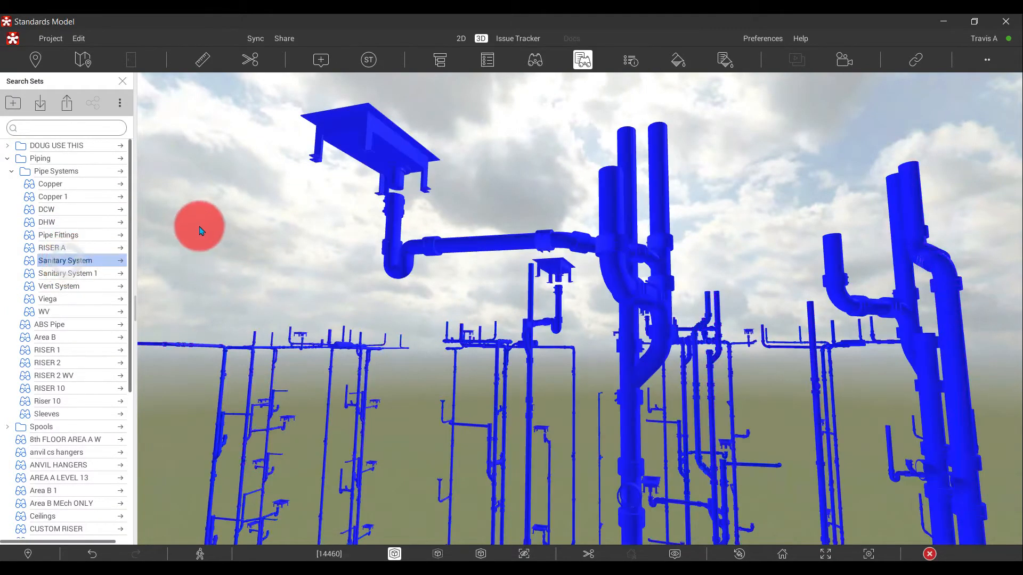
pyautogui.click(535, 58)
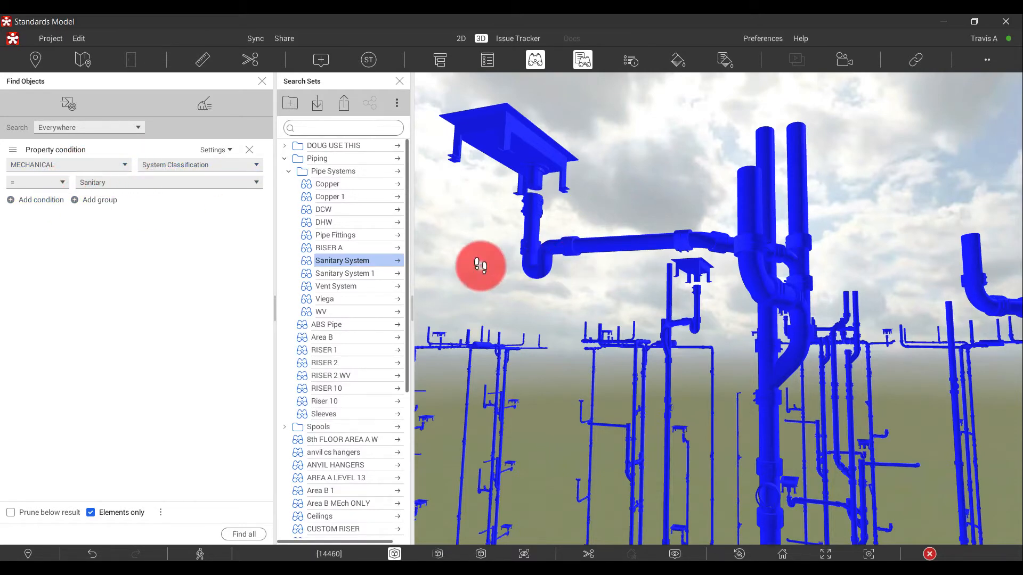
# Select only the trap fittings below the nearest drain and add a Current selection condition to the sanitary search
pyautogui.click(482, 263)
pyautogui.click(534, 232)
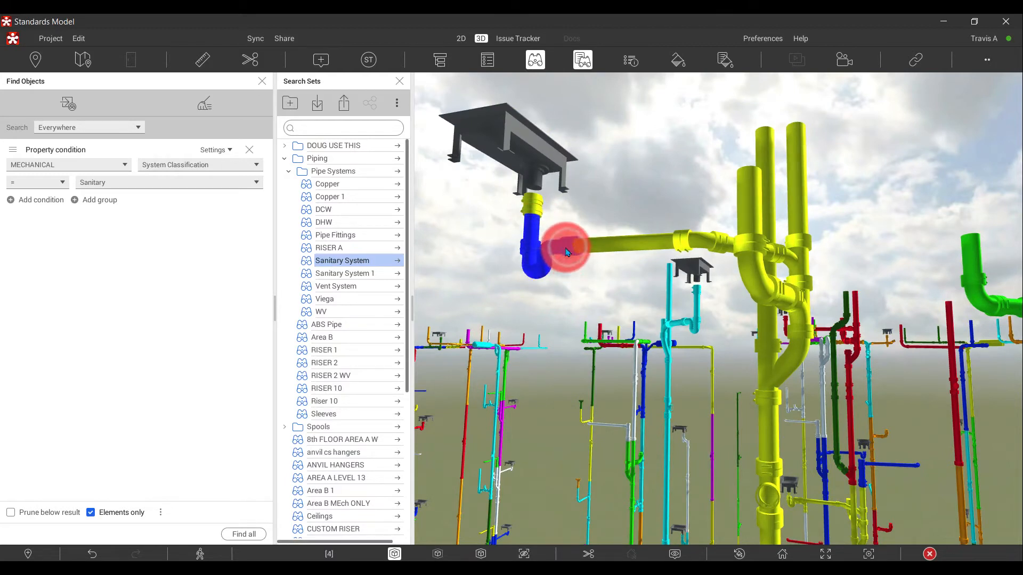
pyautogui.click(32, 201)
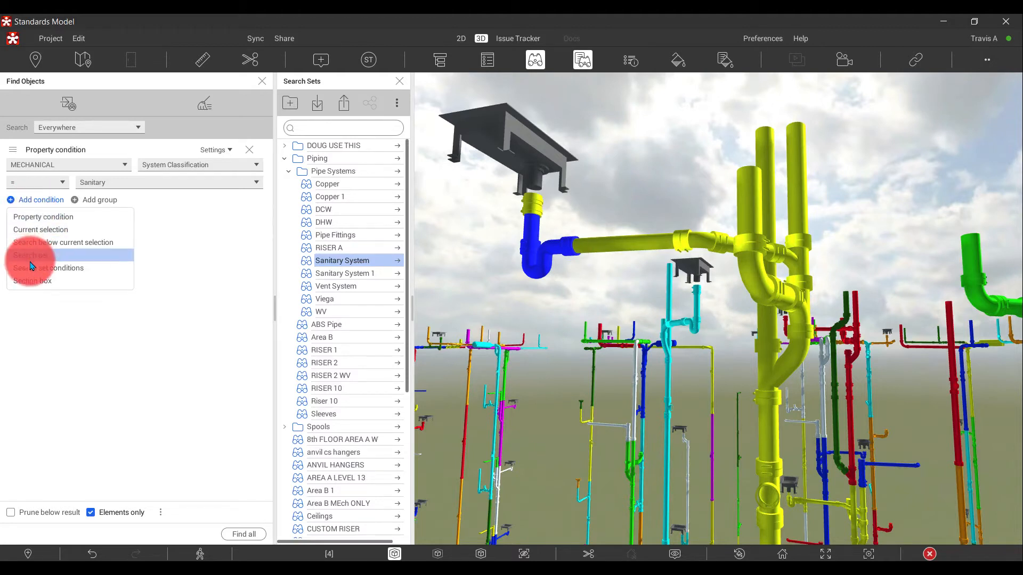
pyautogui.click(33, 230)
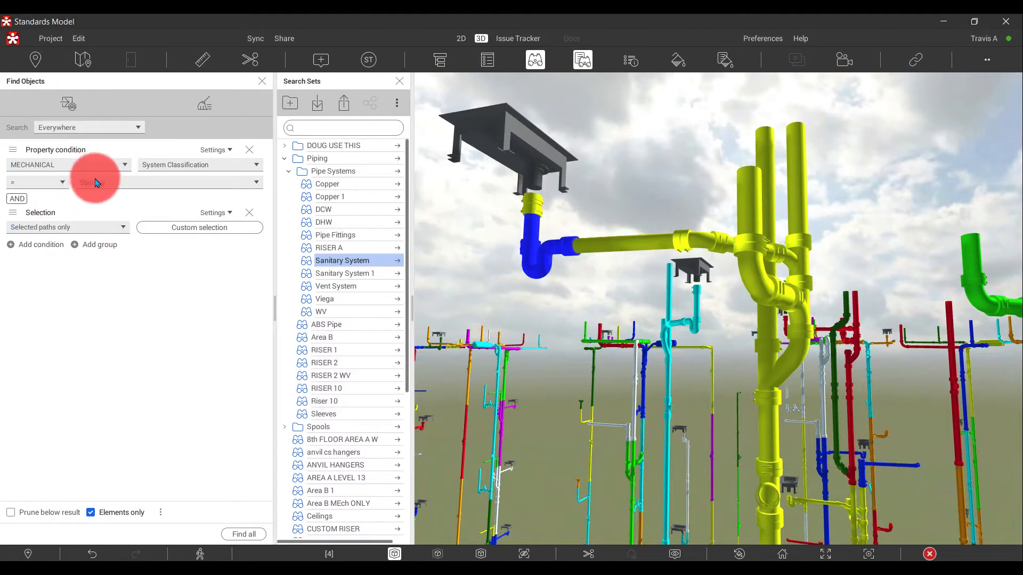
# Remove the Selection condition from the sanitary search and clear the selected trap fittings
pyautogui.click(165, 165)
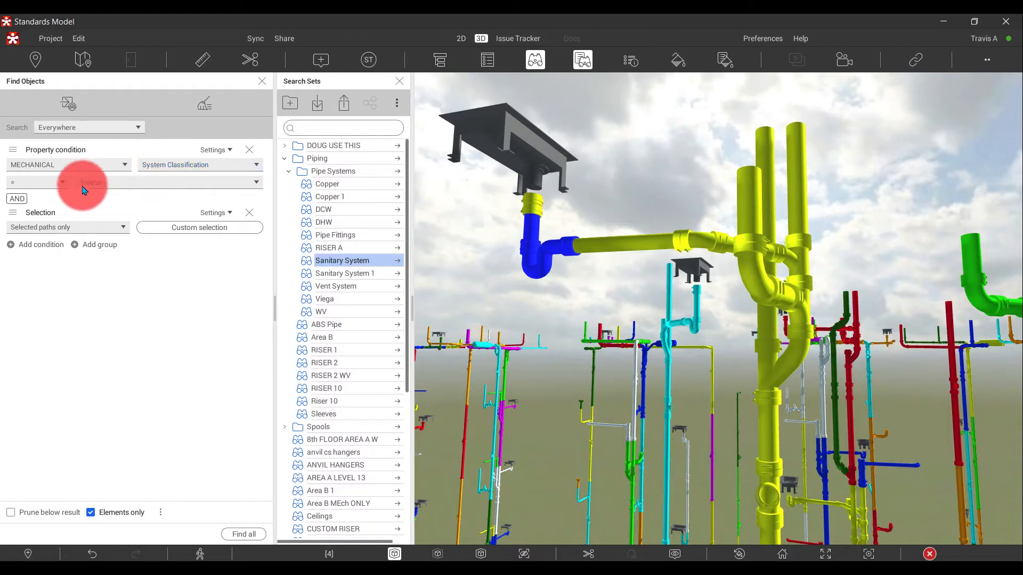
pyautogui.click(224, 187)
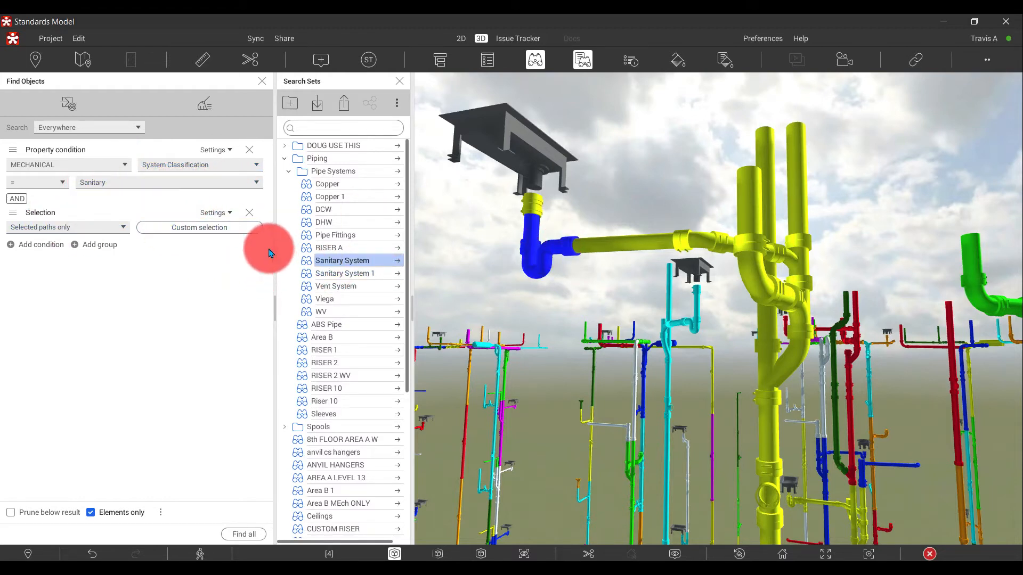
pyautogui.click(251, 213)
pyautogui.click(496, 284)
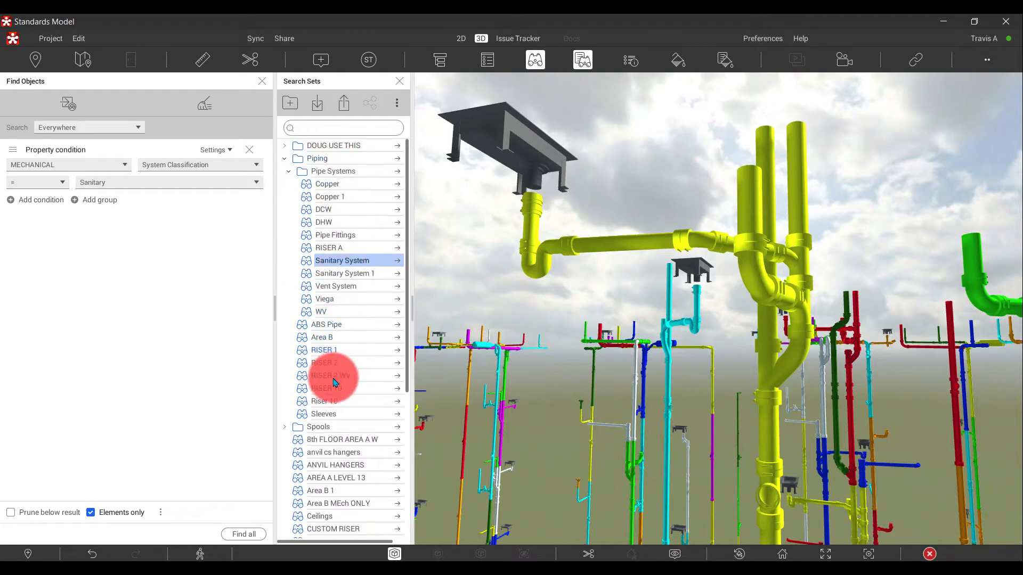
# Isolate the DHW search set's elements in the 3D view, followed by the DCW set's elements, and clear the selection
pyautogui.click(344, 223)
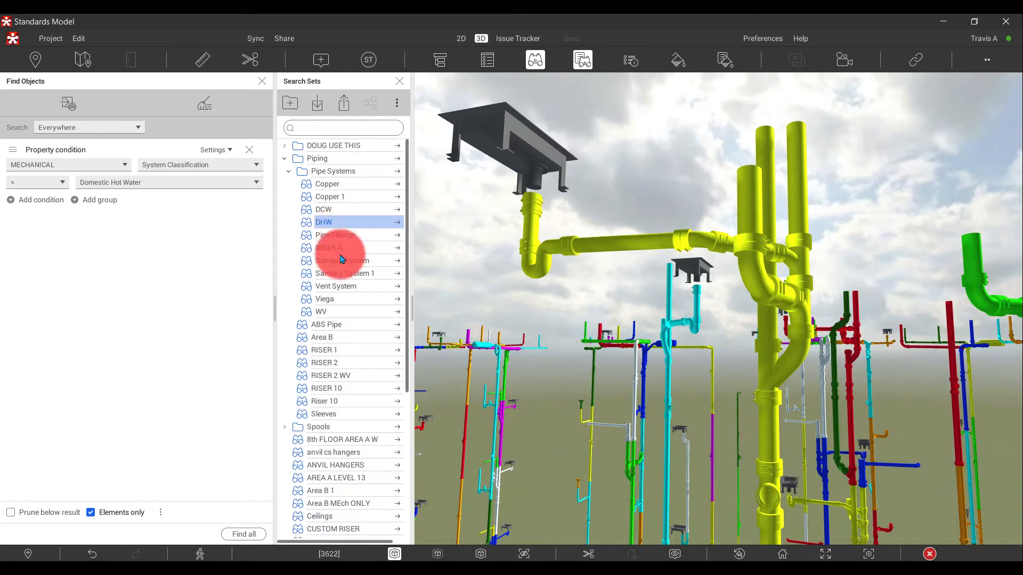
pyautogui.click(479, 556)
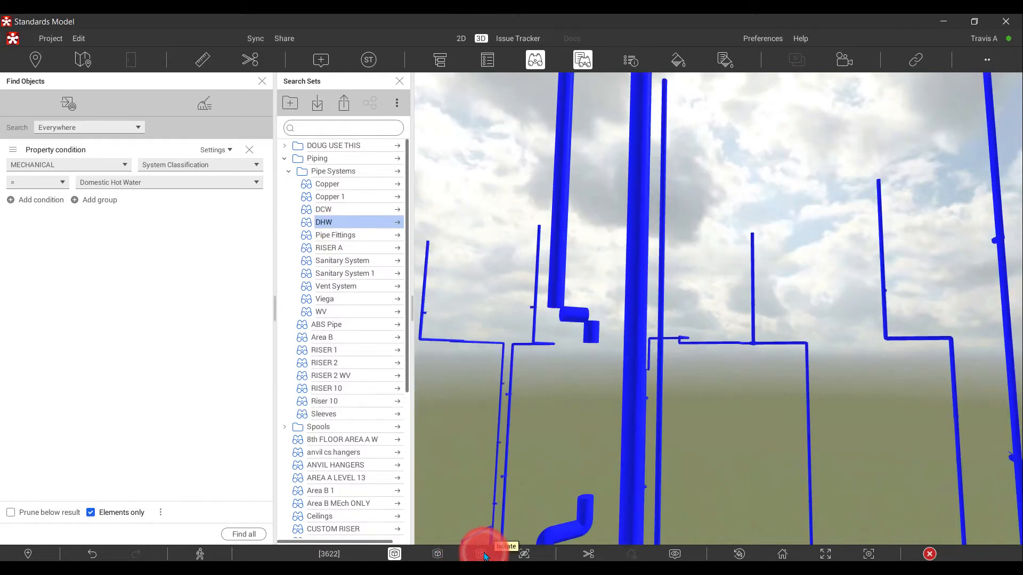
pyautogui.click(326, 212)
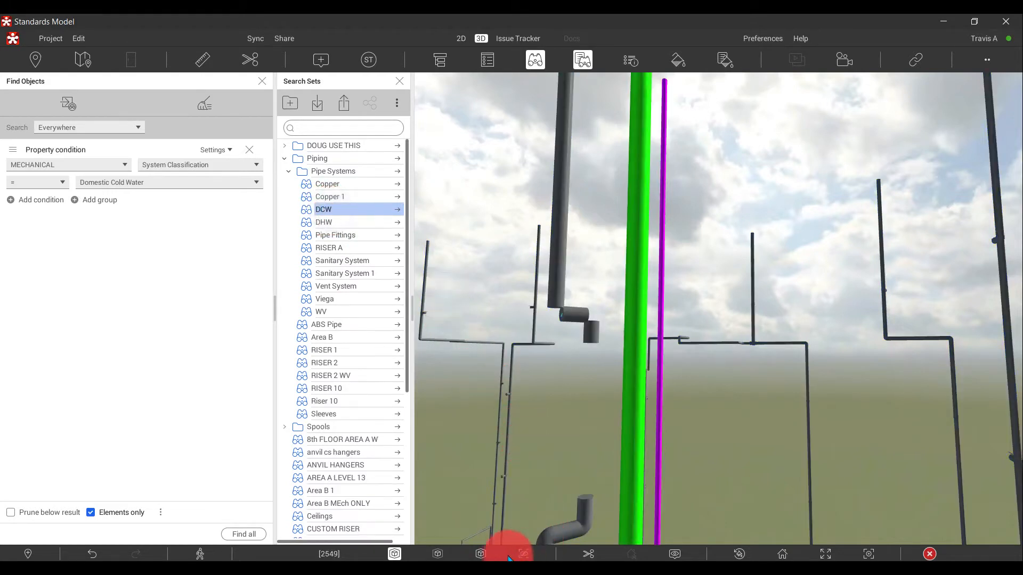
pyautogui.click(484, 553)
pyautogui.click(486, 274)
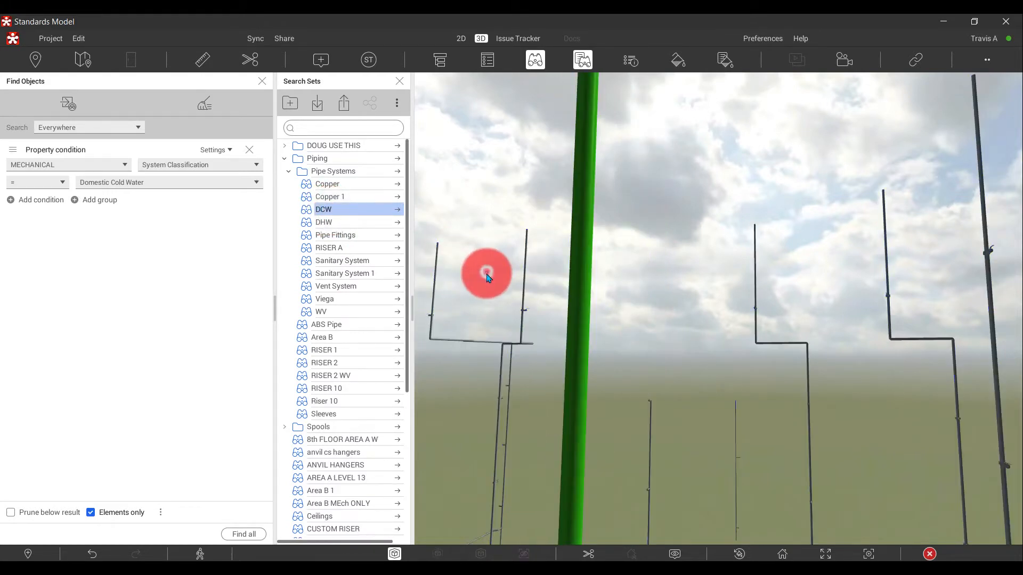
# Display the properties of the magenta vertical pipe in the isolated cold water system
pyautogui.moveTo(660, 327)
pyautogui.mouseDown()
pyautogui.moveTo(656, 406)
pyautogui.moveTo(628, 426)
pyautogui.mouseUp()
pyautogui.click(350, 317)
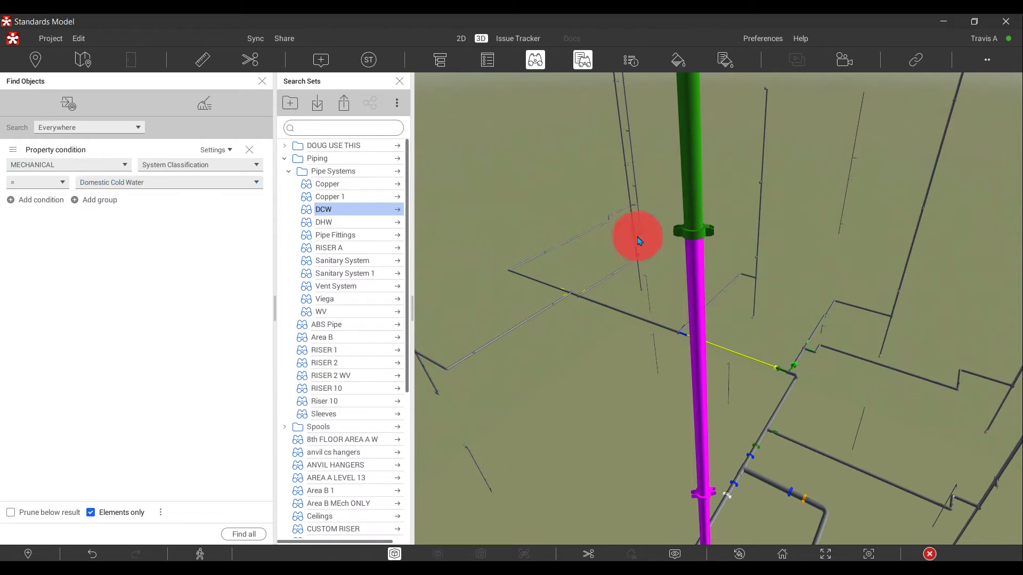
pyautogui.click(697, 267)
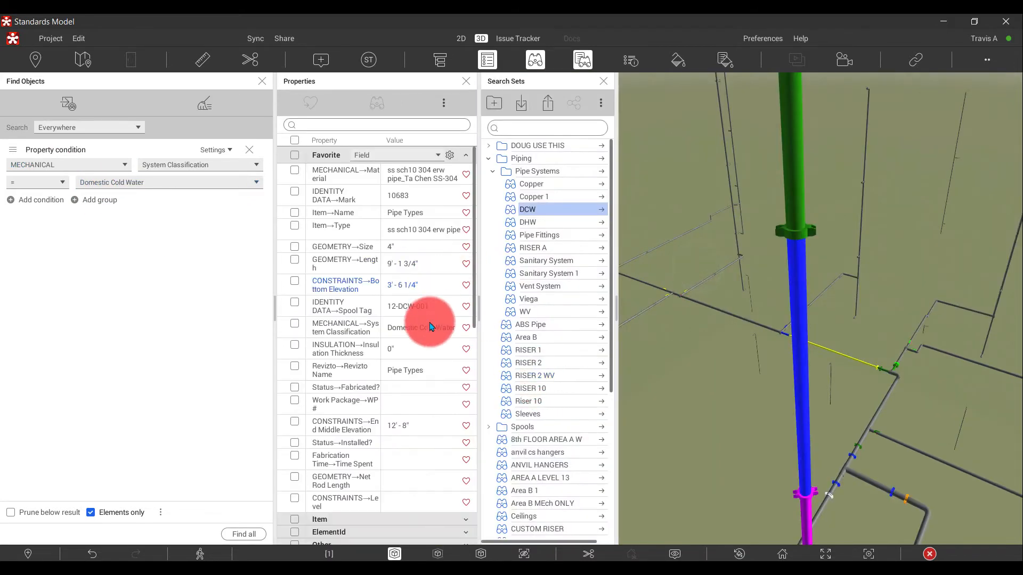
# Review the actions offered for the pipe's System Classification property and the save options for the current search
pyautogui.click(416, 332)
pyautogui.rightClick(416, 330)
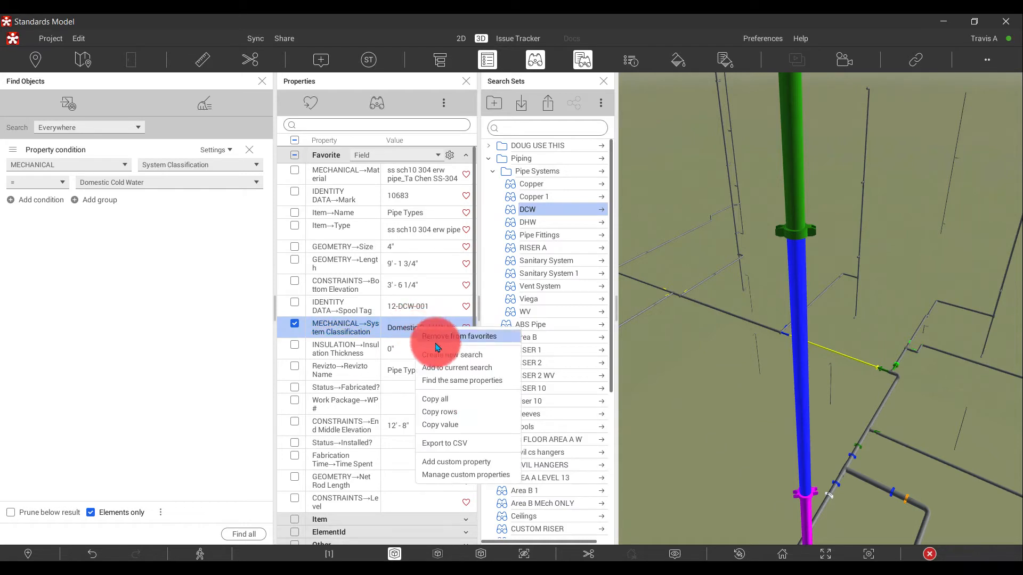
pyautogui.click(325, 315)
pyautogui.click(81, 99)
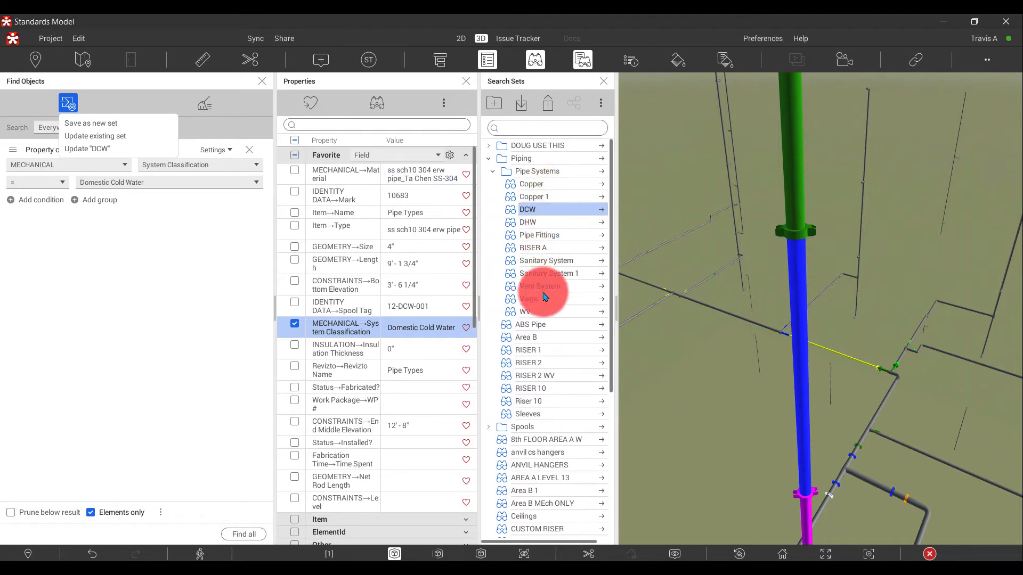
pyautogui.click(85, 246)
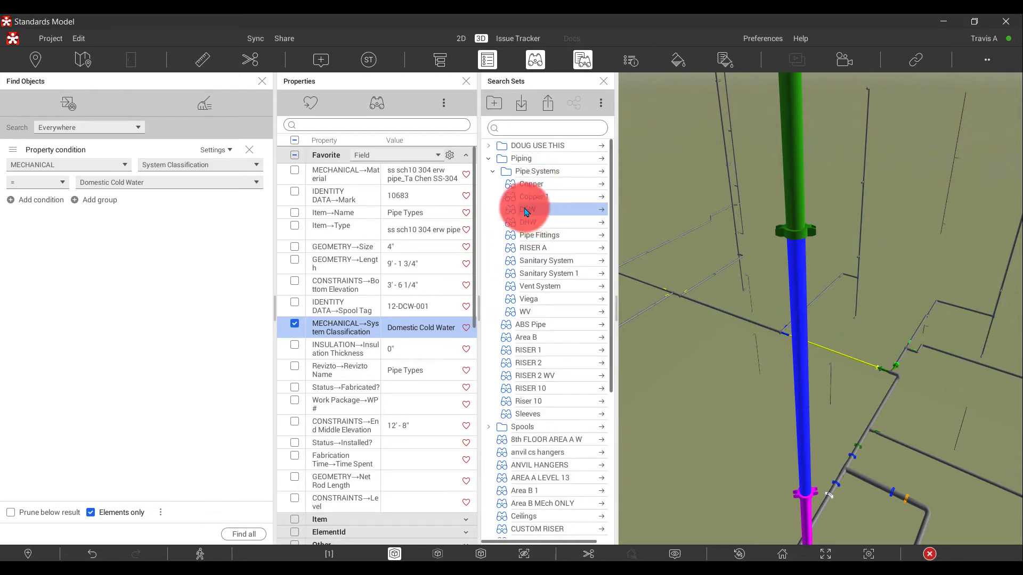
# Run the Pipe Fittings search set, isolate its elements and inspect them in the 3D view with the selection cleared
pyautogui.click(536, 238)
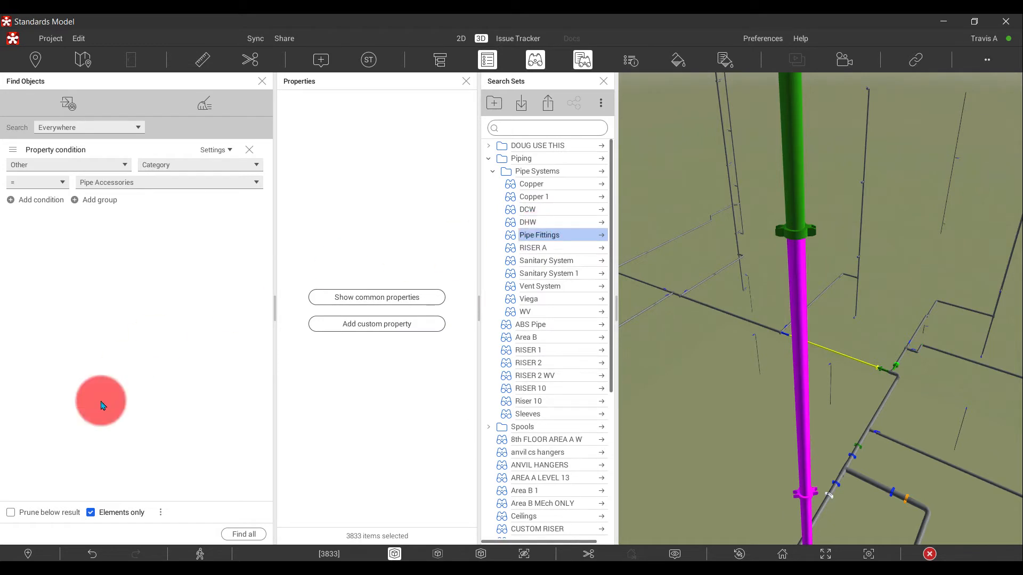
pyautogui.click(250, 533)
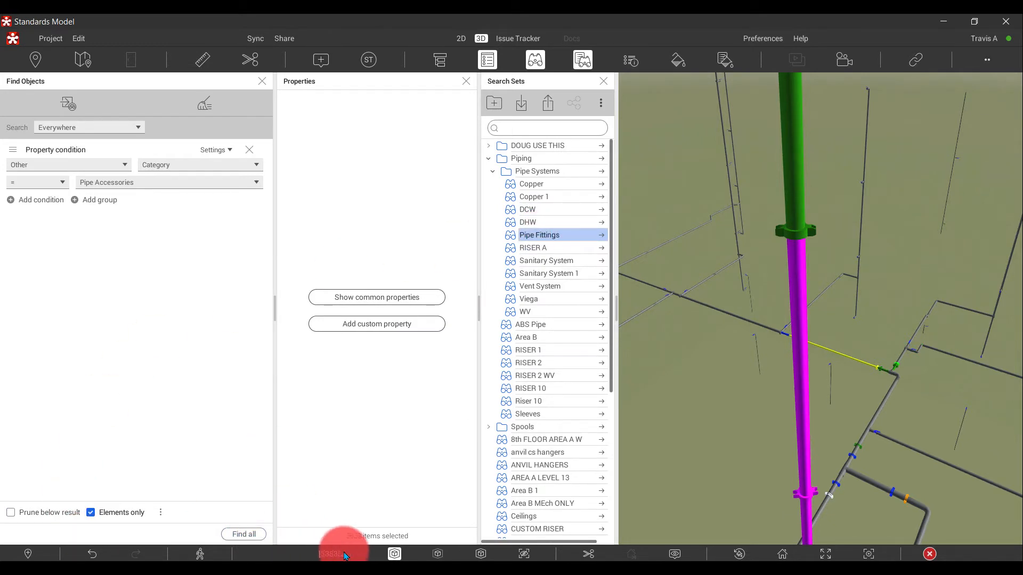
pyautogui.click(481, 554)
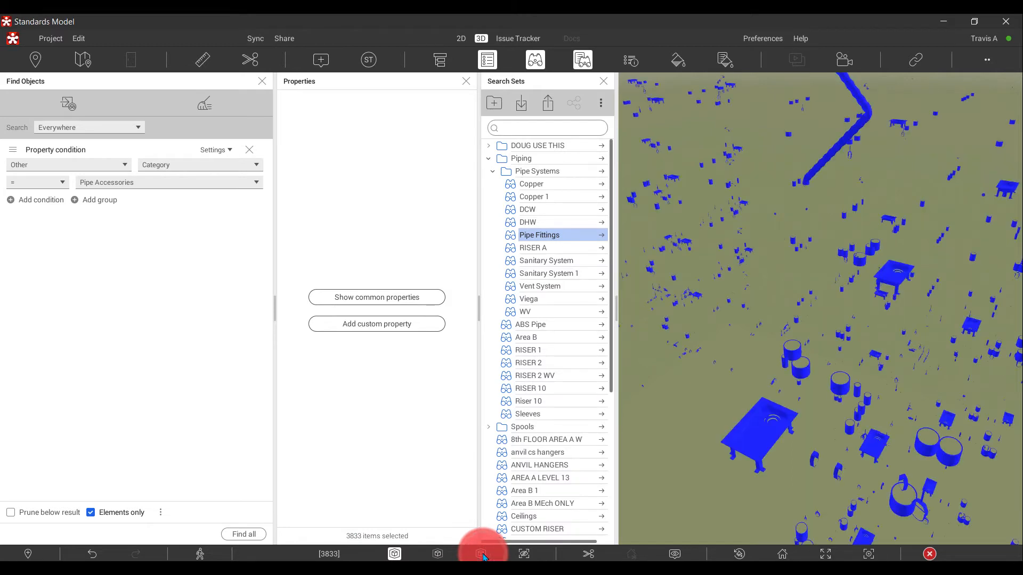
pyautogui.click(686, 418)
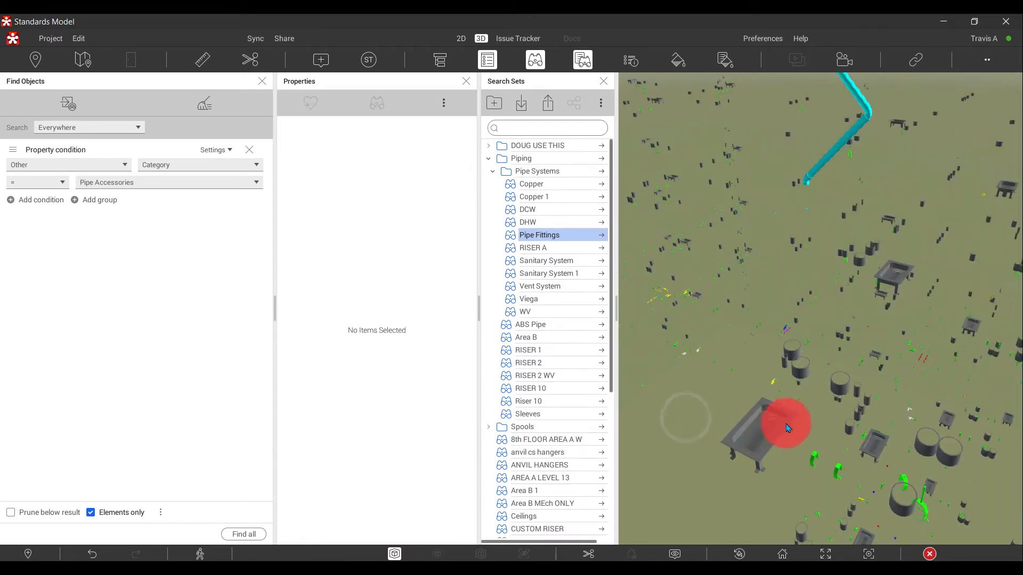
pyautogui.moveTo(856, 372)
pyautogui.mouseDown(button='right')
pyautogui.moveTo(950, 370)
pyautogui.moveTo(815, 338)
pyautogui.moveTo(801, 381)
pyautogui.moveTo(821, 322)
pyautogui.moveTo(856, 313)
pyautogui.moveTo(856, 299)
pyautogui.moveTo(853, 345)
pyautogui.moveTo(852, 296)
pyautogui.mouseUp(button='right')
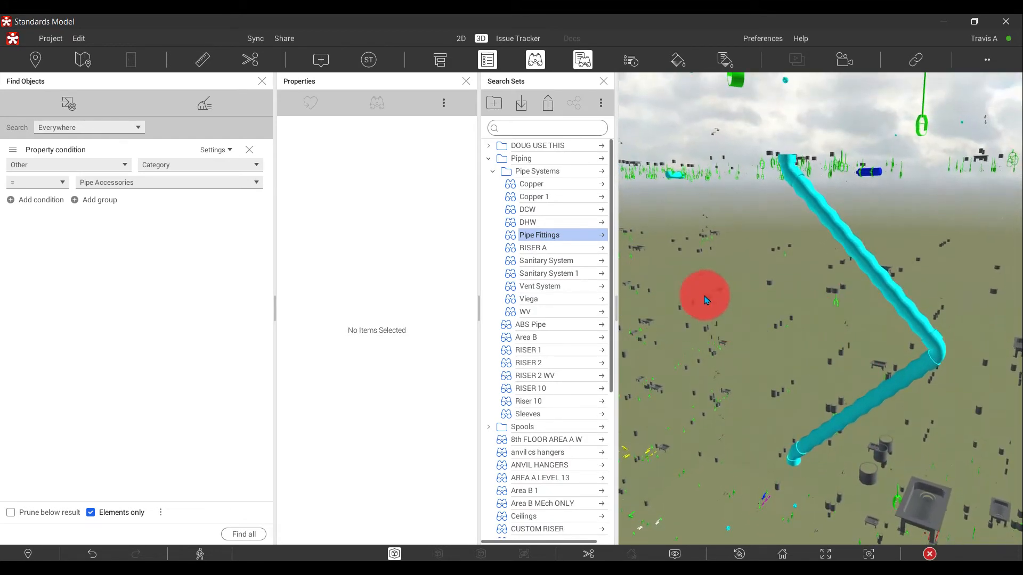
pyautogui.moveTo(542, 241)
pyautogui.mouseDown()
pyautogui.moveTo(590, 227)
pyautogui.moveTo(539, 233)
pyautogui.moveTo(114, 149)
pyautogui.moveTo(119, 167)
pyautogui.mouseUp()
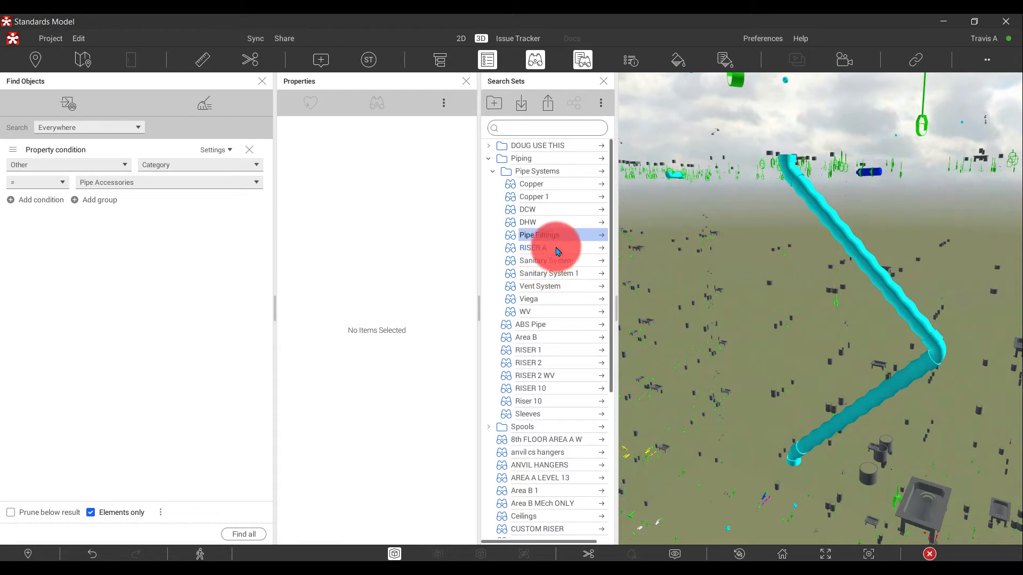
pyautogui.moveTo(552, 251); pyautogui.dragTo(531, 226)
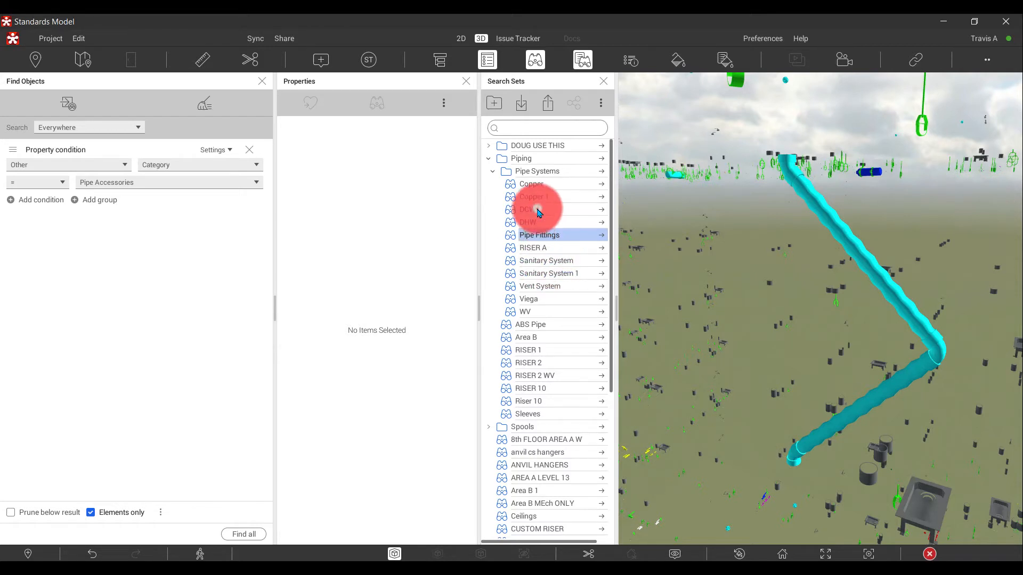
# Run the DCW search set again, isolate the Domestic Cold Water elements and inspect them with the selection cleared
pyautogui.click(538, 213)
pyautogui.click(243, 535)
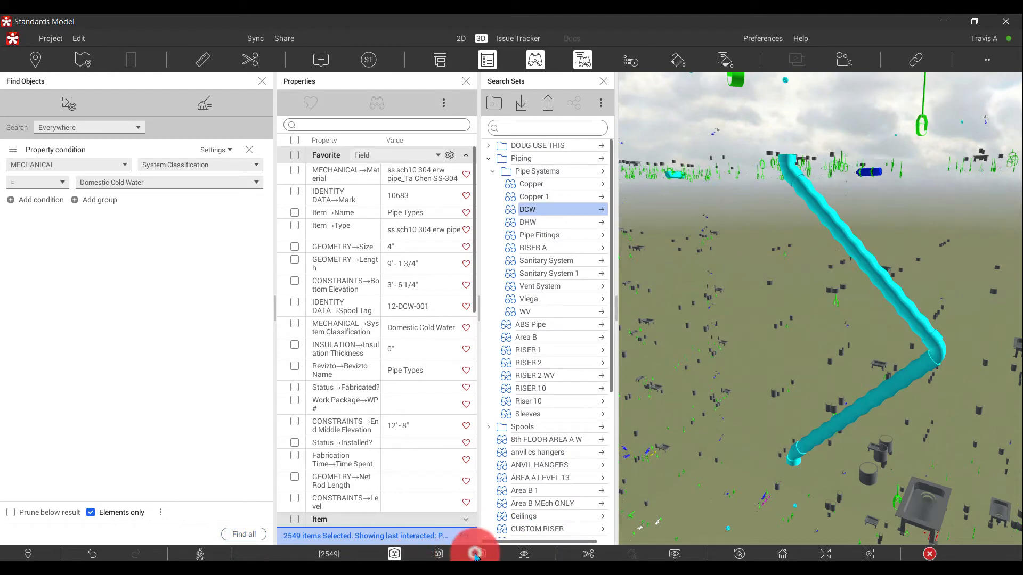
pyautogui.click(476, 556)
pyautogui.moveTo(890, 383); pyautogui.dragTo(891, 357)
pyautogui.click(907, 392)
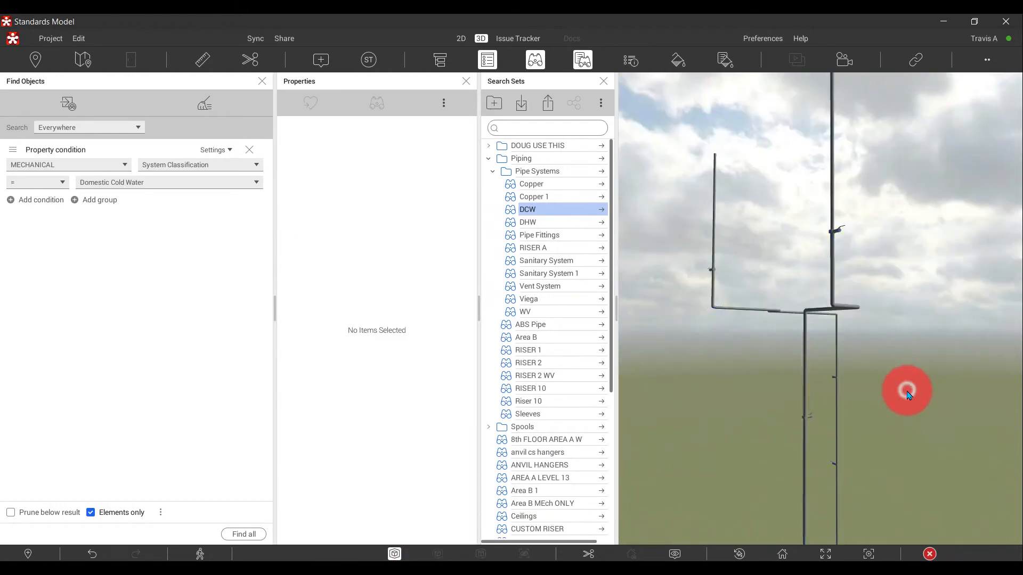
pyautogui.moveTo(908, 393); pyautogui.dragTo(788, 425)
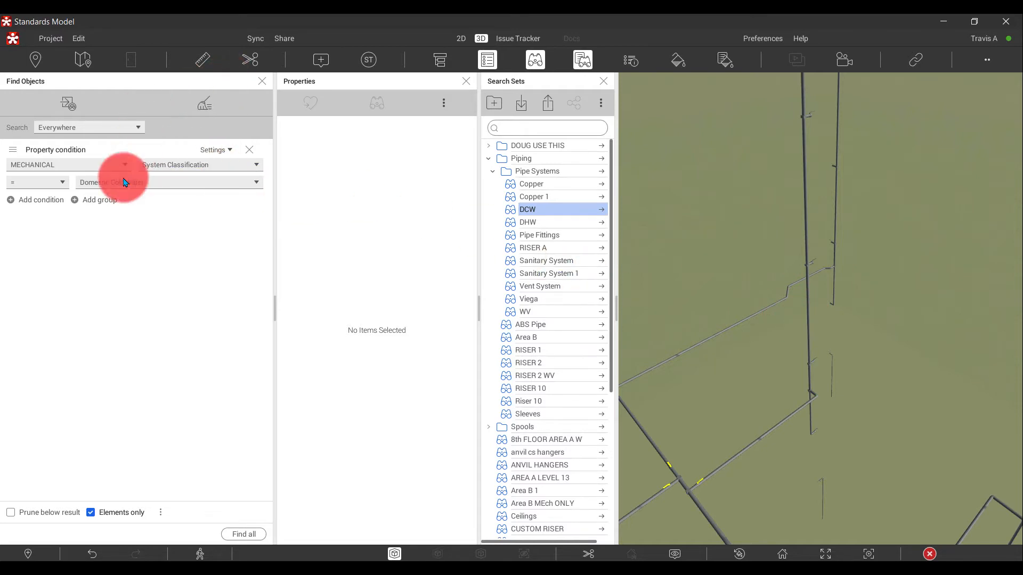
# Add a section box condition to the Domestic Cold Water search and fit the box around the riser and its branch piping
pyautogui.click(38, 206)
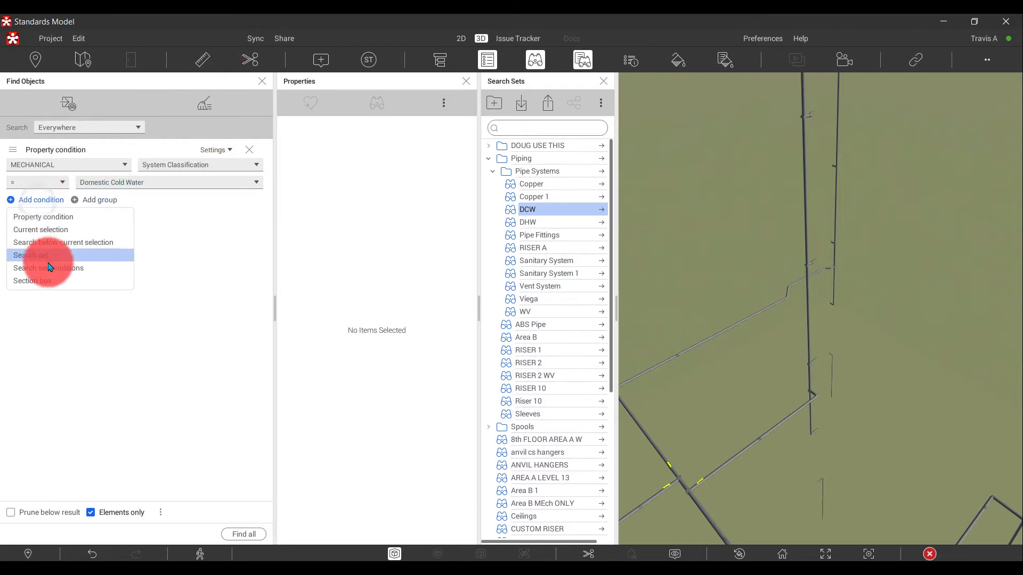
pyautogui.click(44, 281)
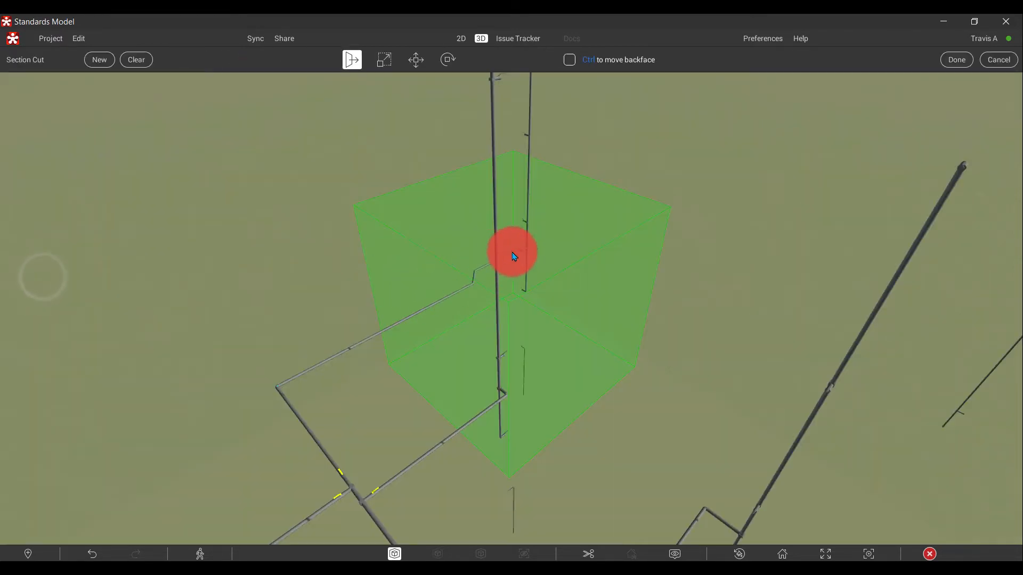
pyautogui.moveTo(511, 252); pyautogui.dragTo(408, 331)
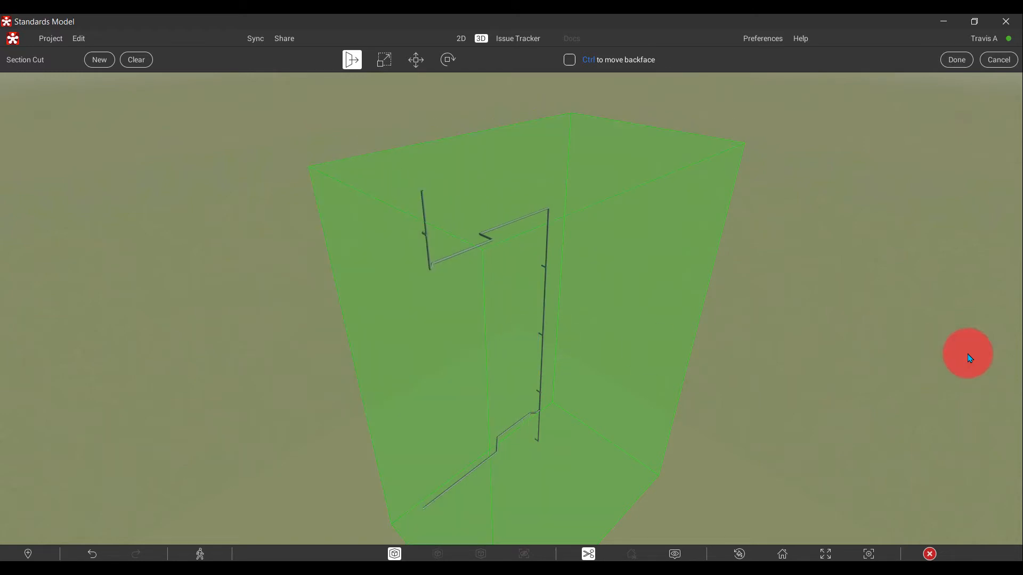
pyautogui.click(954, 60)
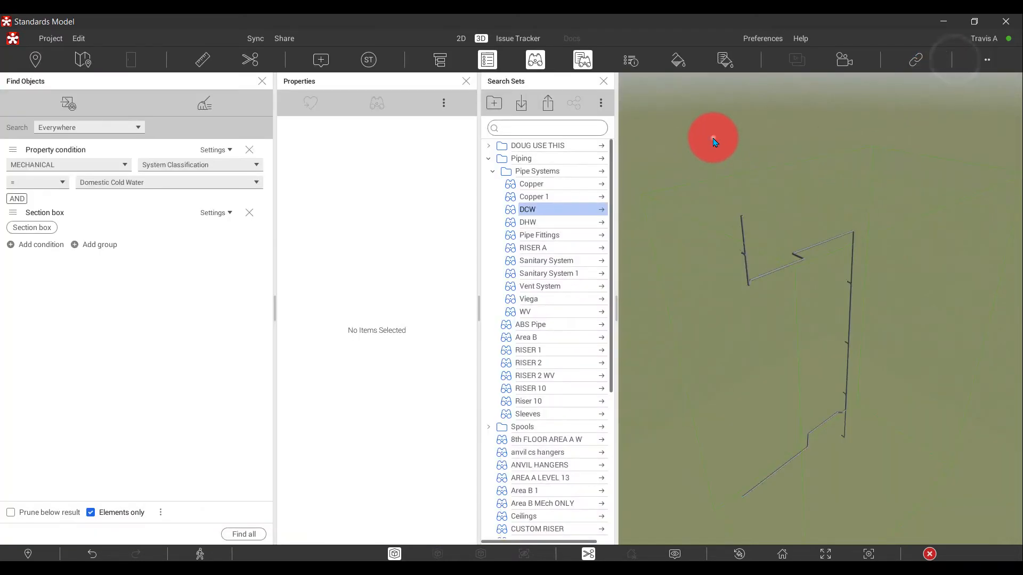
pyautogui.moveTo(713, 138); pyautogui.dragTo(621, 217)
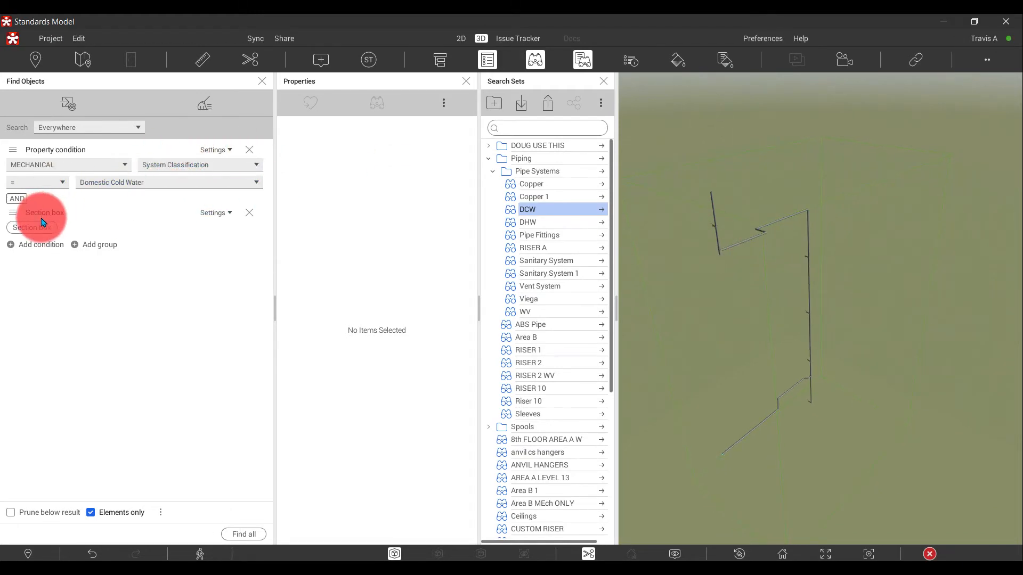
# Find all Domestic Cold Water elements within the section box and turn off the section cut to inspect them in context
pyautogui.click(244, 533)
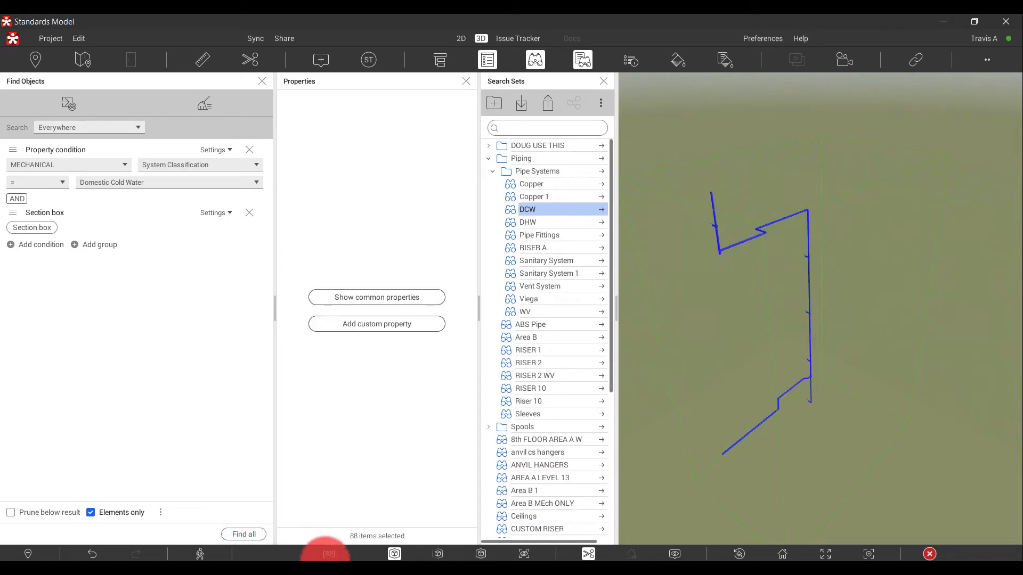
pyautogui.click(588, 554)
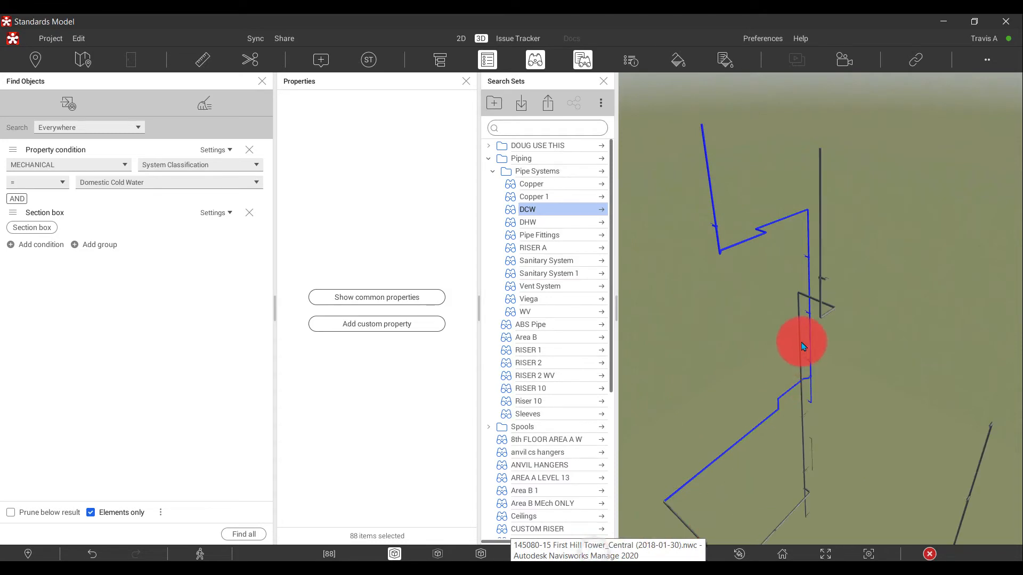
pyautogui.moveTo(750, 334); pyautogui.dragTo(726, 366)
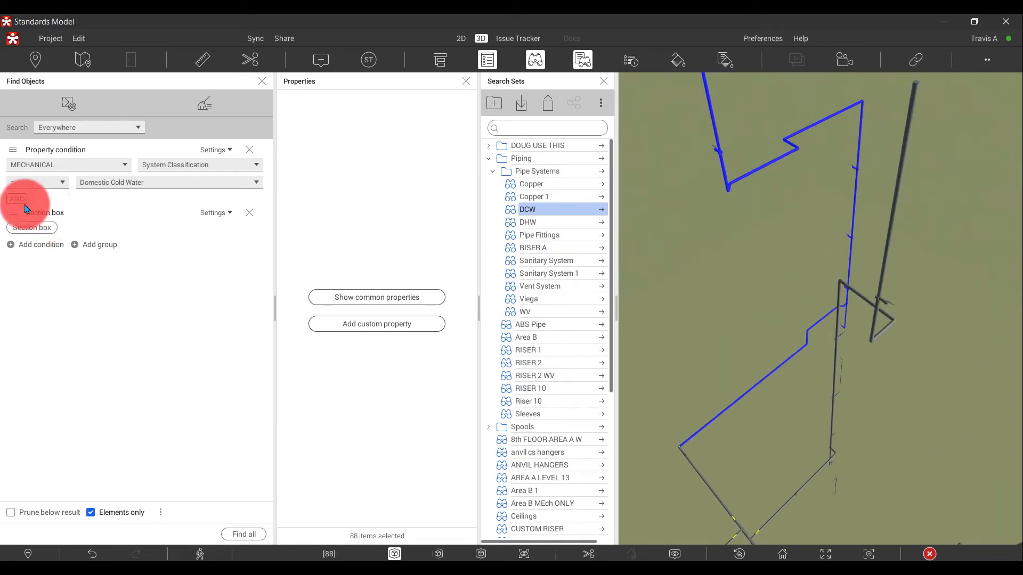
# Remove the System Classification condition and save the remaining section box search as search set "Area D" in the root folder
pyautogui.click(250, 152)
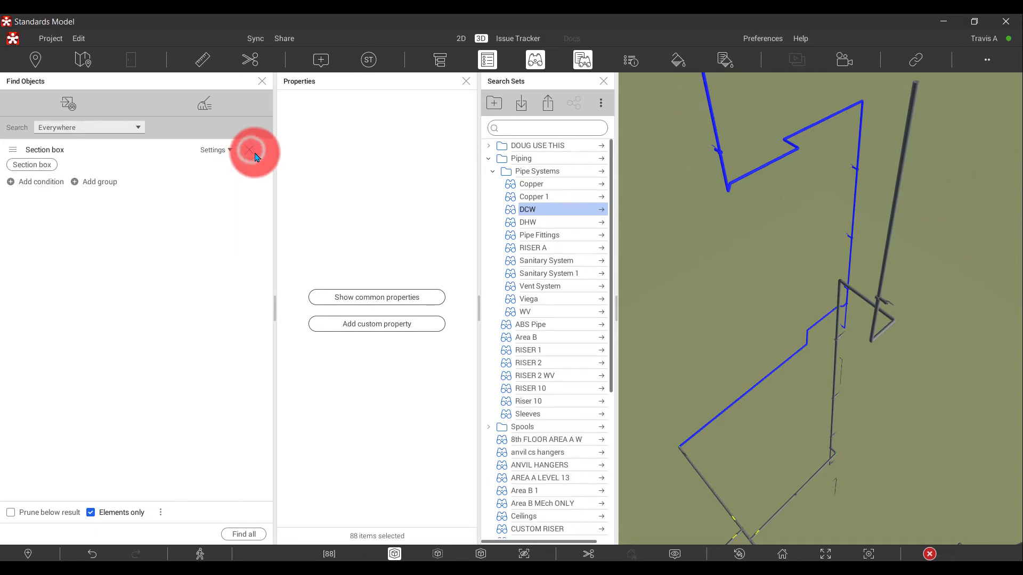
pyautogui.click(68, 103)
pyautogui.click(106, 127)
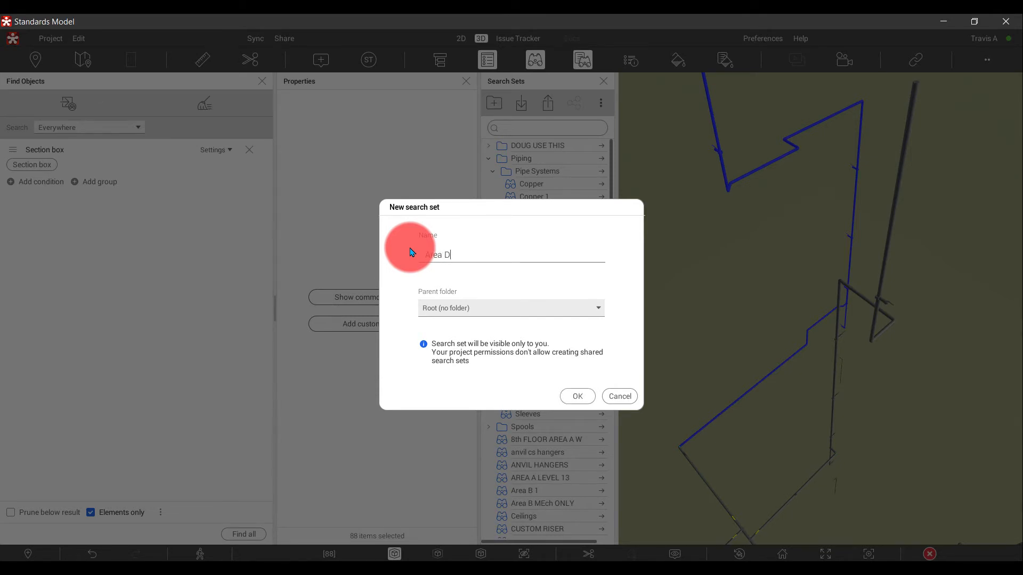
pyautogui.click(576, 397)
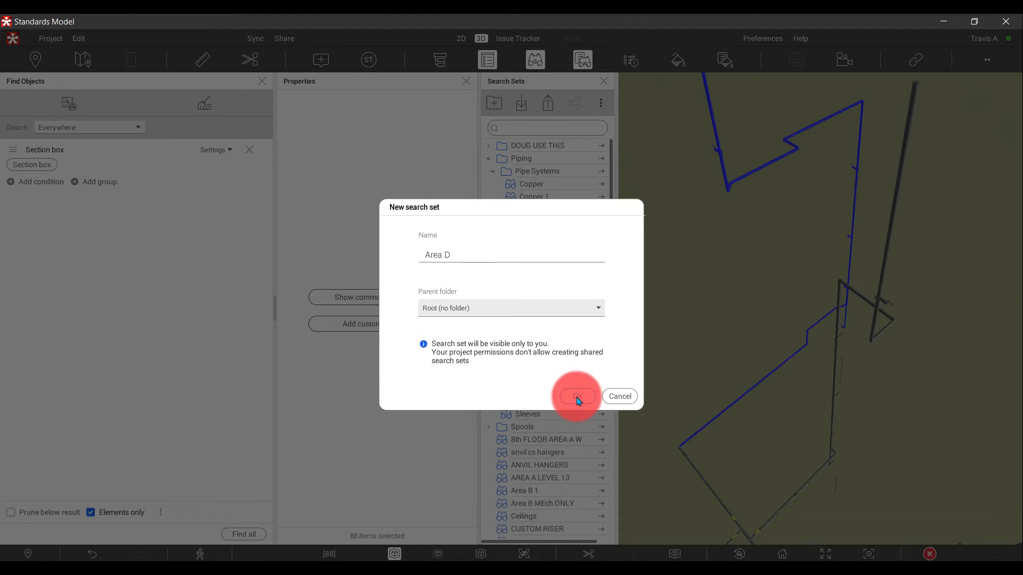
pyautogui.click(557, 308)
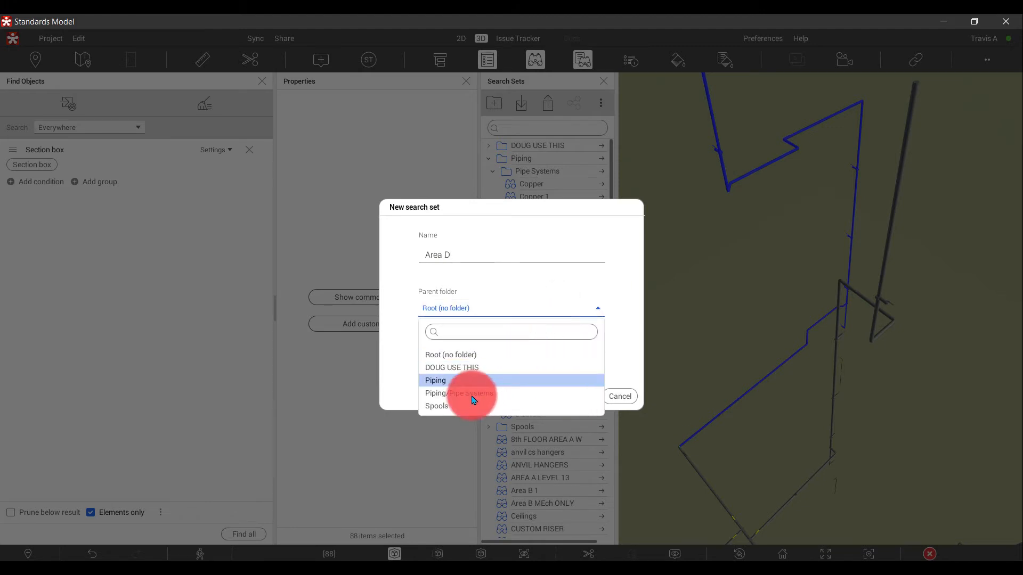
pyautogui.click(469, 355)
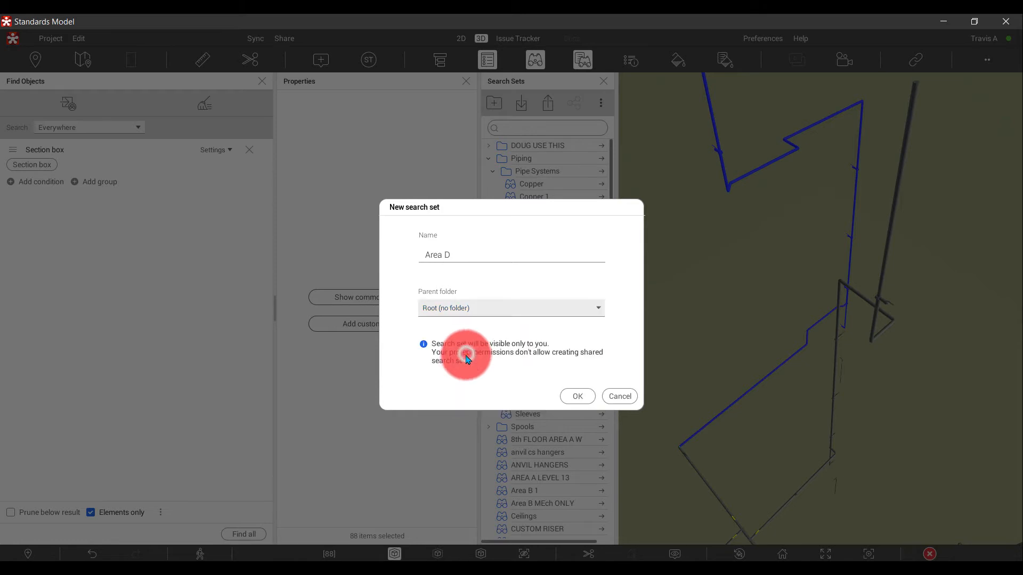
pyautogui.click(581, 397)
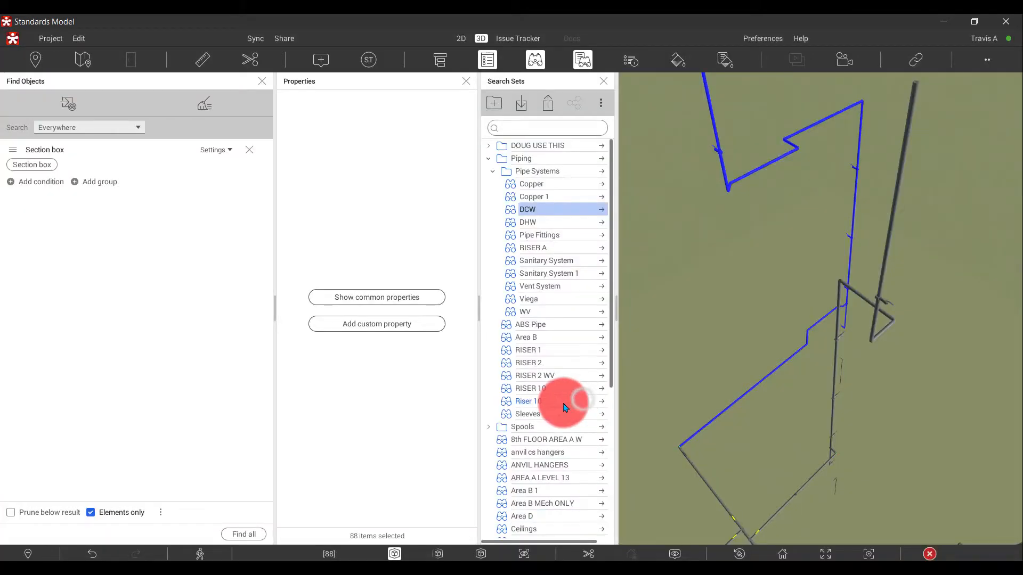
# Collapse the Pipe Systems folder to review the search sets, and clear the section box condition and the current selection
pyautogui.click(494, 172)
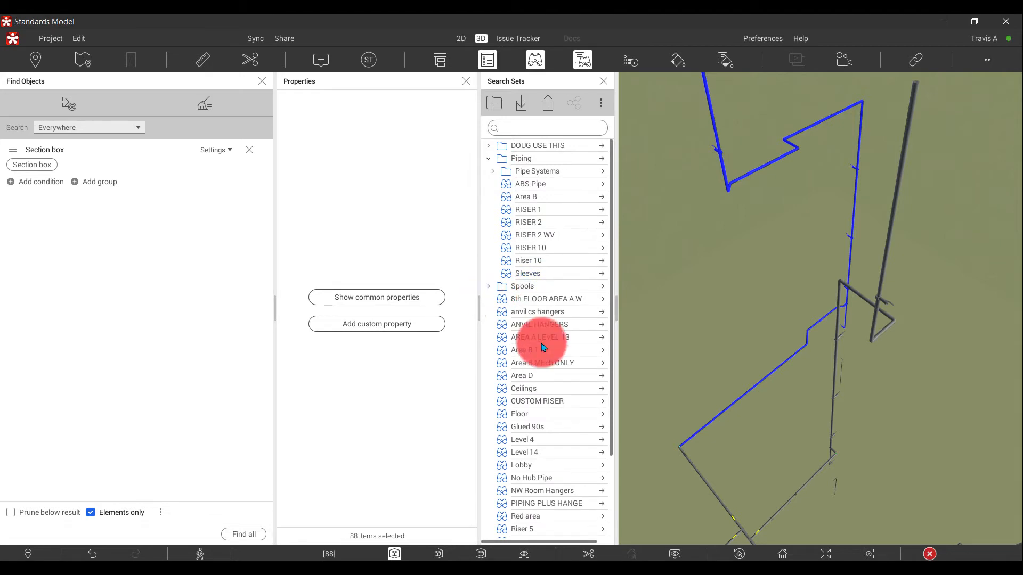
pyautogui.scroll(-3, 541, 368)
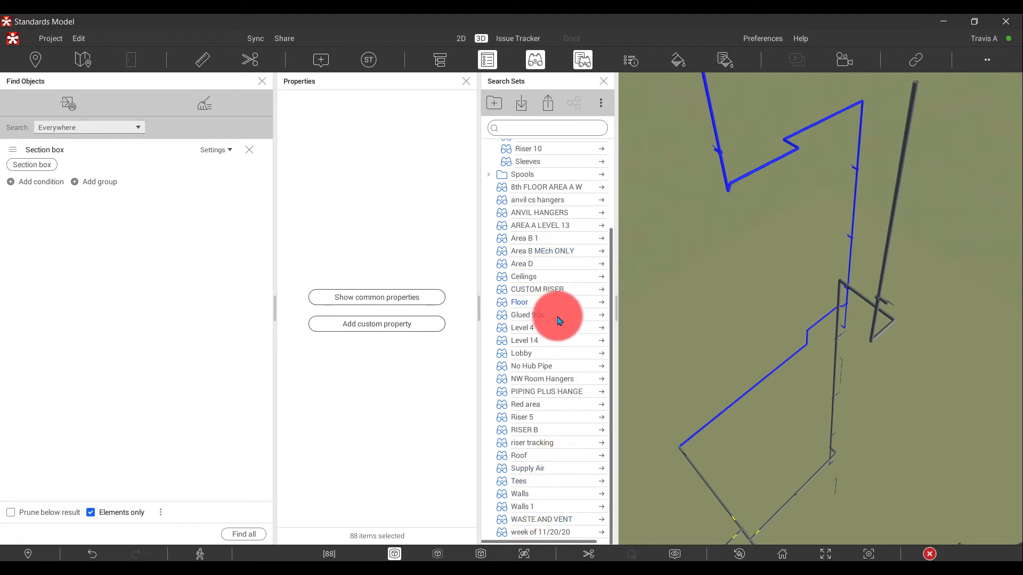
pyautogui.click(250, 152)
pyautogui.click(715, 238)
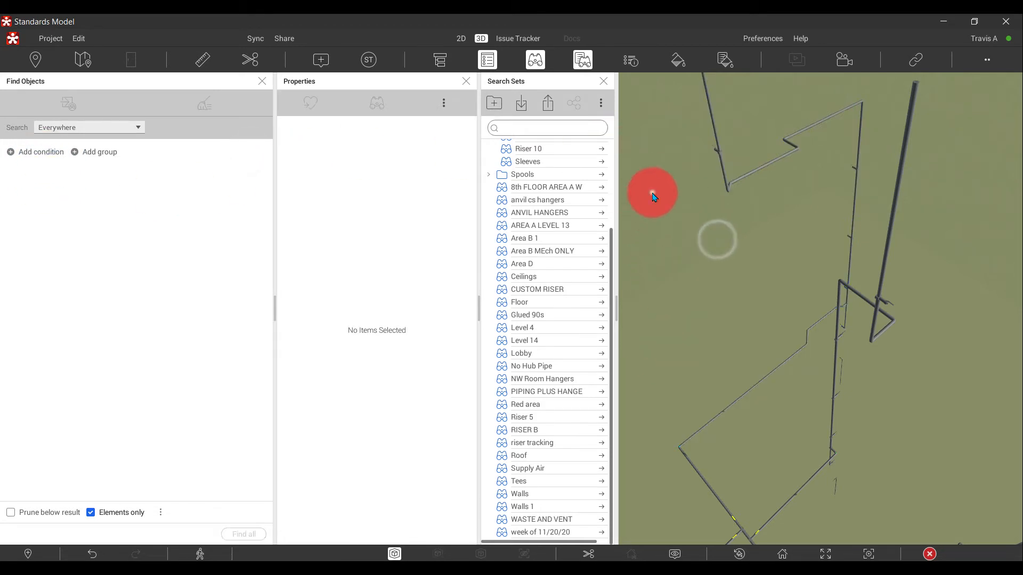
pyautogui.moveTo(656, 196); pyautogui.dragTo(728, 266)
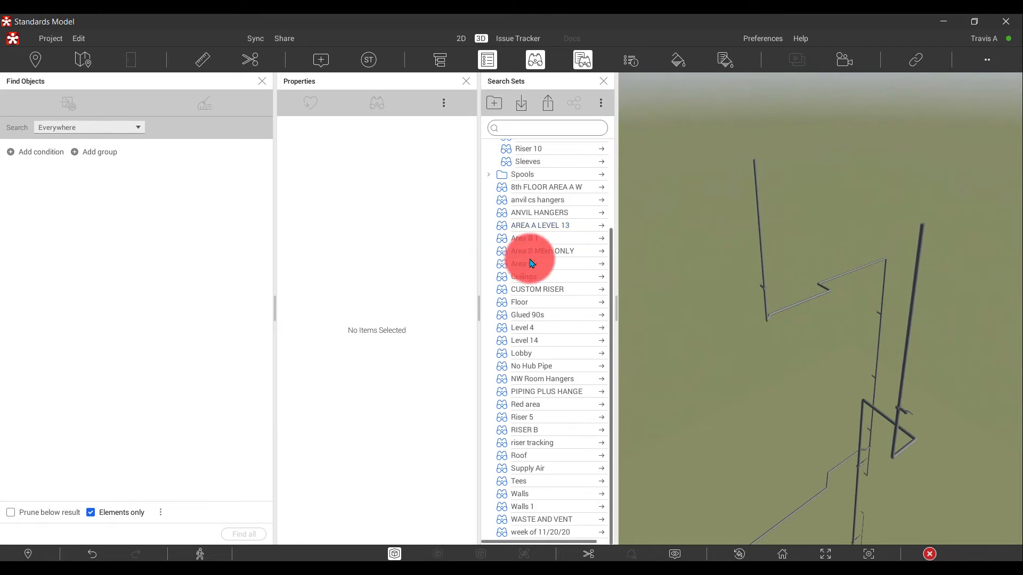
# Run the Sleeves search set and narrow it with the Area D search set as an additional condition
pyautogui.scroll(3, 543, 288)
pyautogui.click(536, 275)
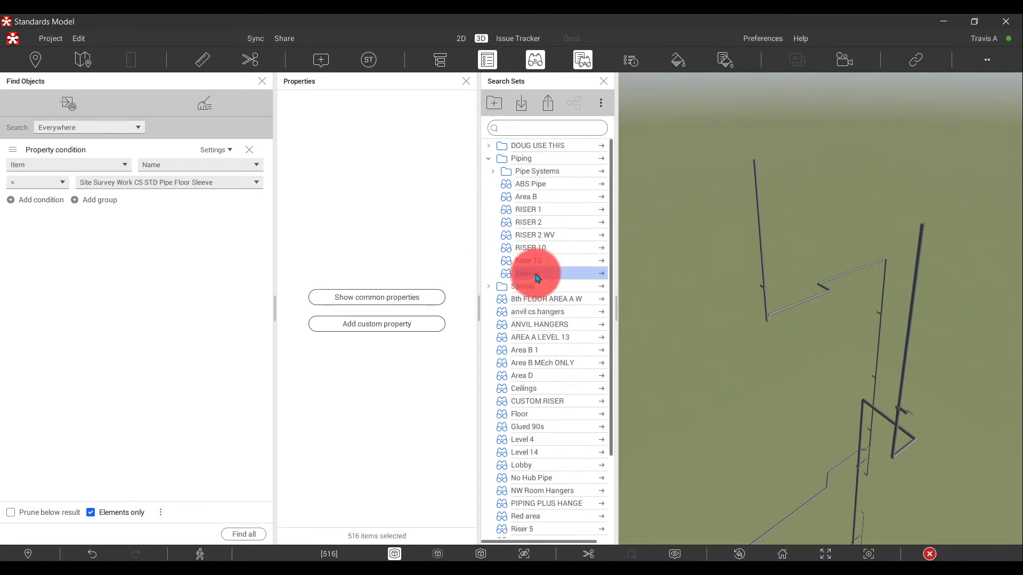
pyautogui.click(41, 200)
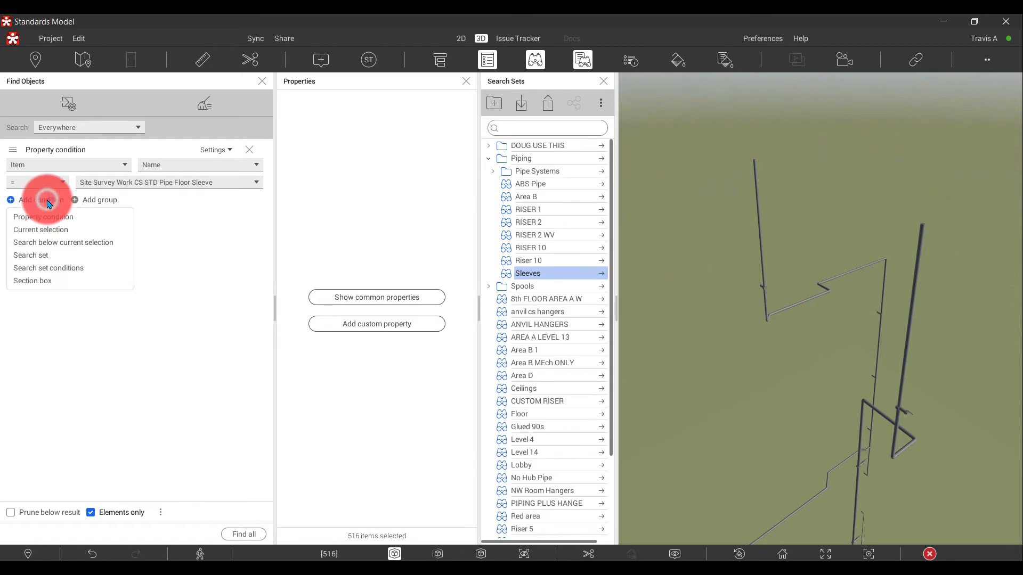
pyautogui.click(46, 256)
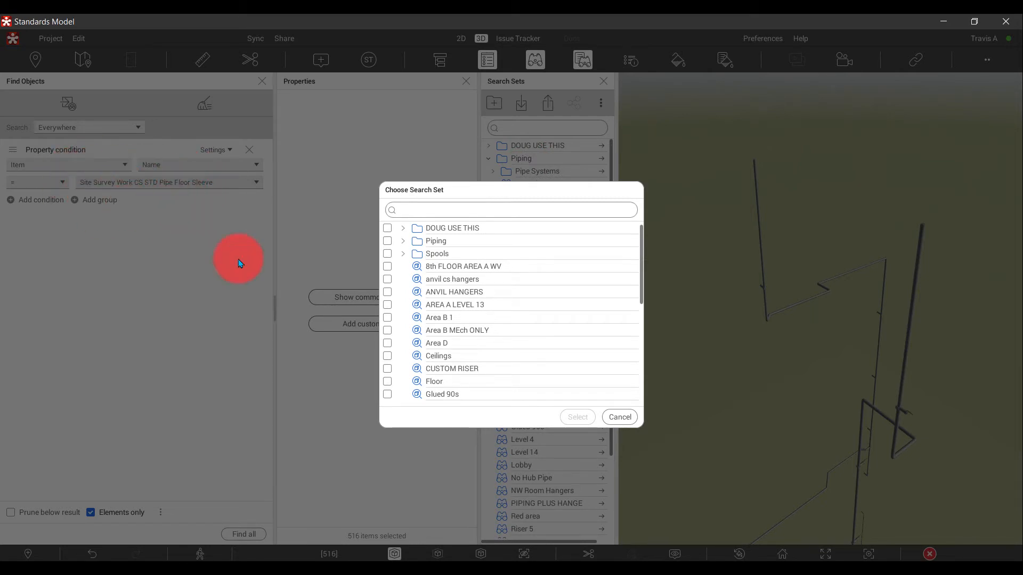
pyautogui.scroll(-8, 504, 316)
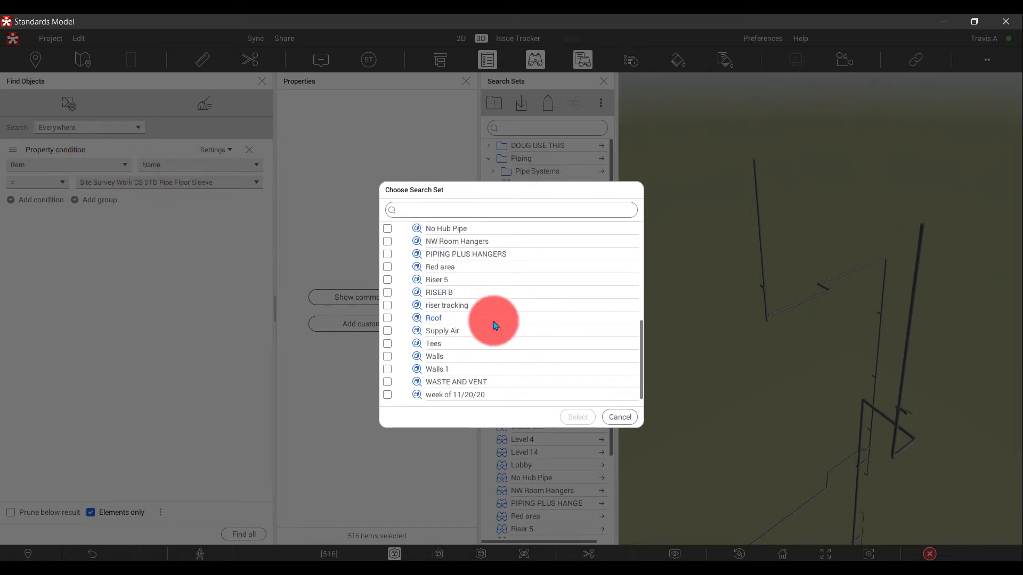
pyautogui.scroll(5, 493, 336)
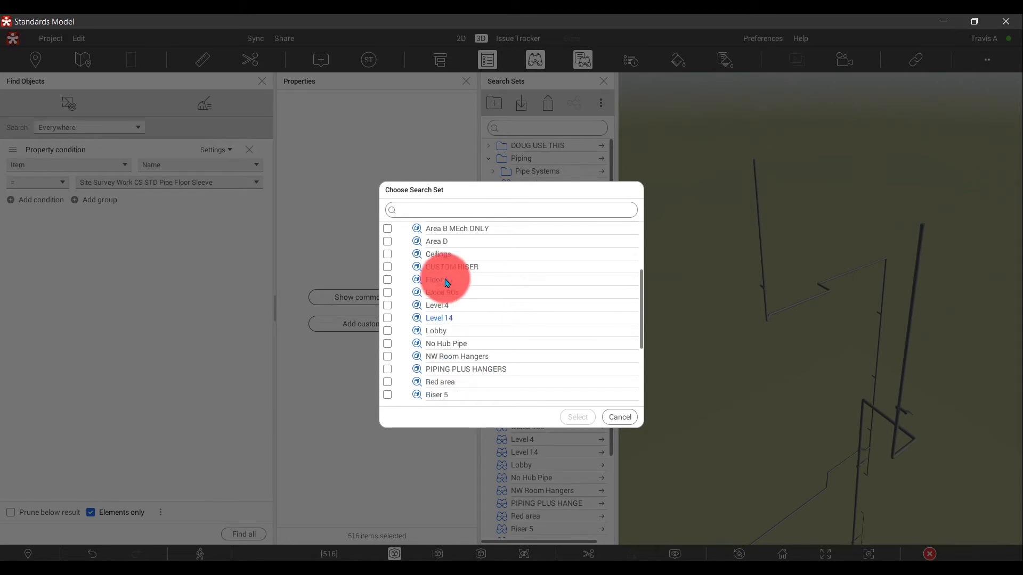
pyautogui.click(440, 319)
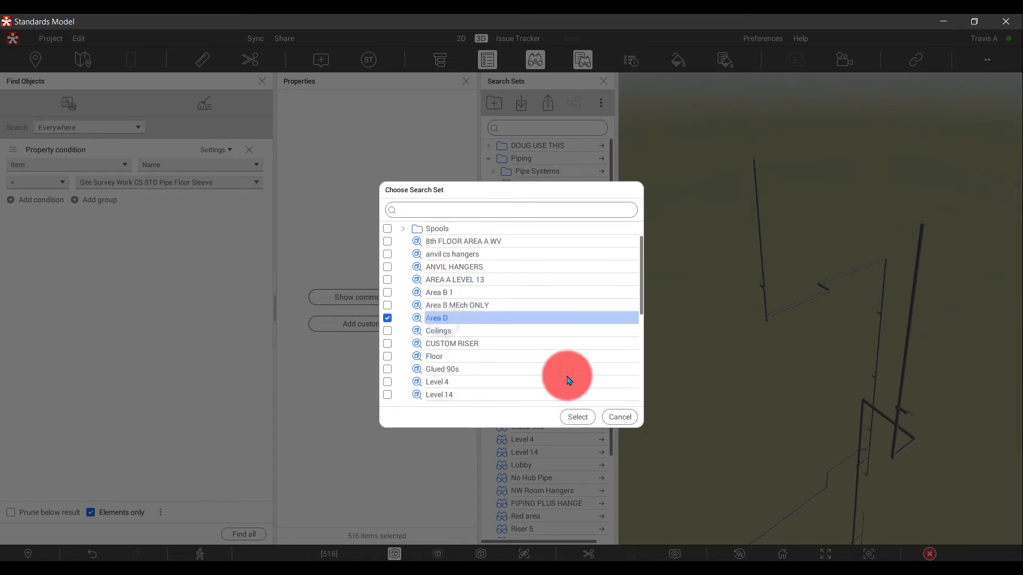
pyautogui.click(581, 418)
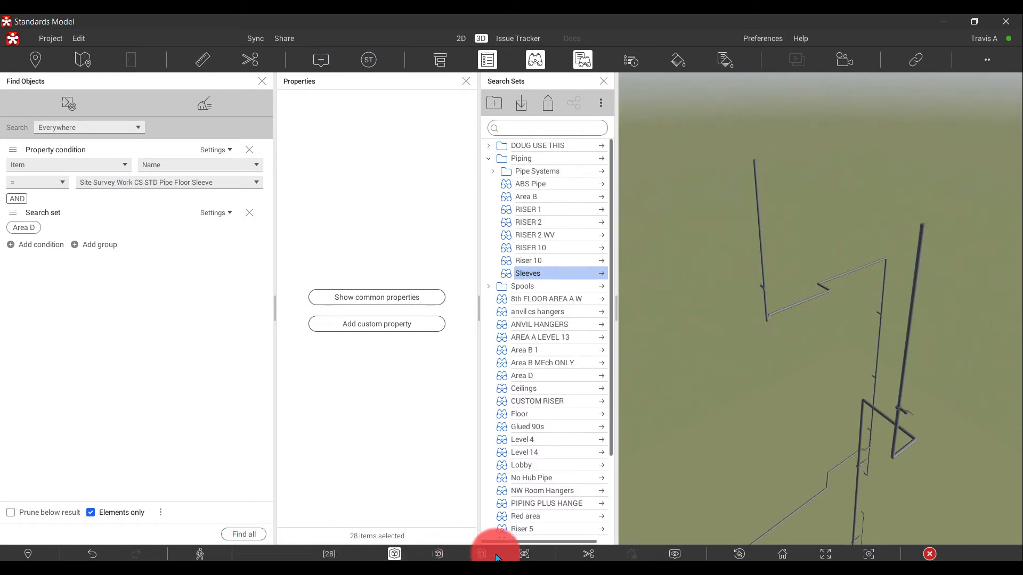
# Show the Area D sleeves within the surrounding model, and isolate them for a closer look in the 3D view
pyautogui.click(439, 554)
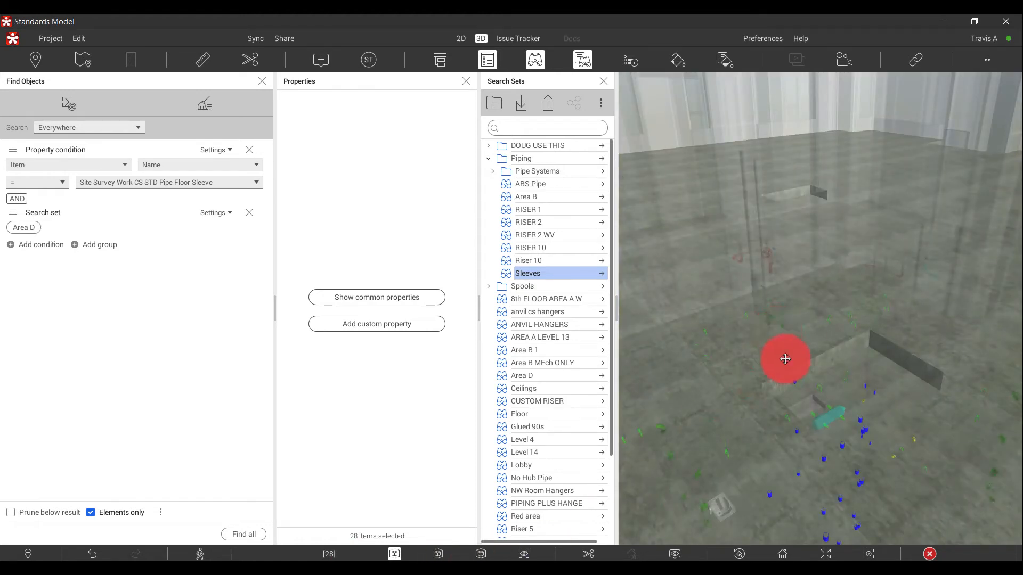
pyautogui.moveTo(783, 358); pyautogui.dragTo(775, 524)
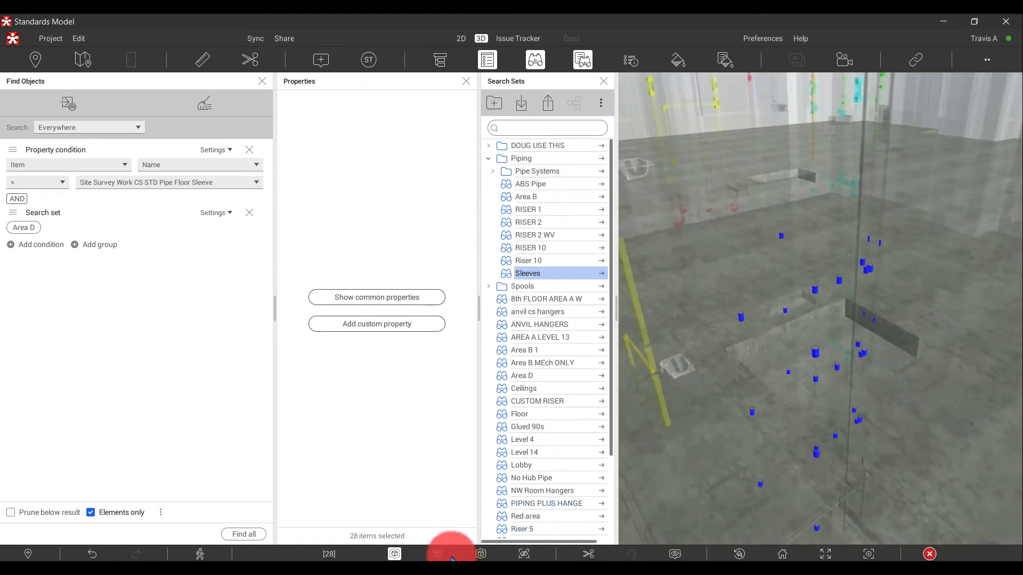
pyautogui.click(482, 554)
pyautogui.moveTo(827, 244); pyautogui.dragTo(800, 174)
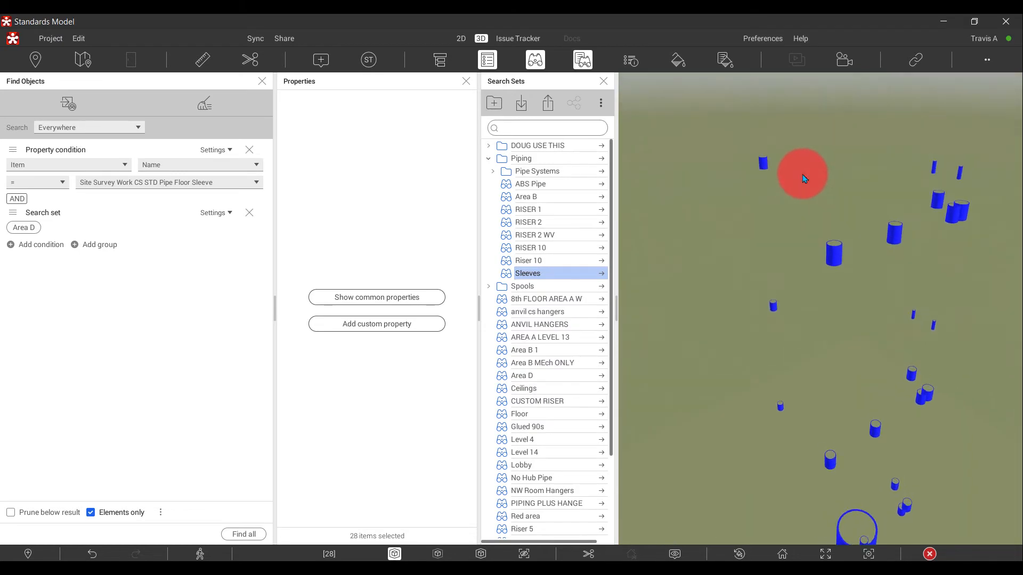
# Review the found sleeves' properties in the Selection Inspector, and close it together with Search Sets and Properties
pyautogui.click(627, 62)
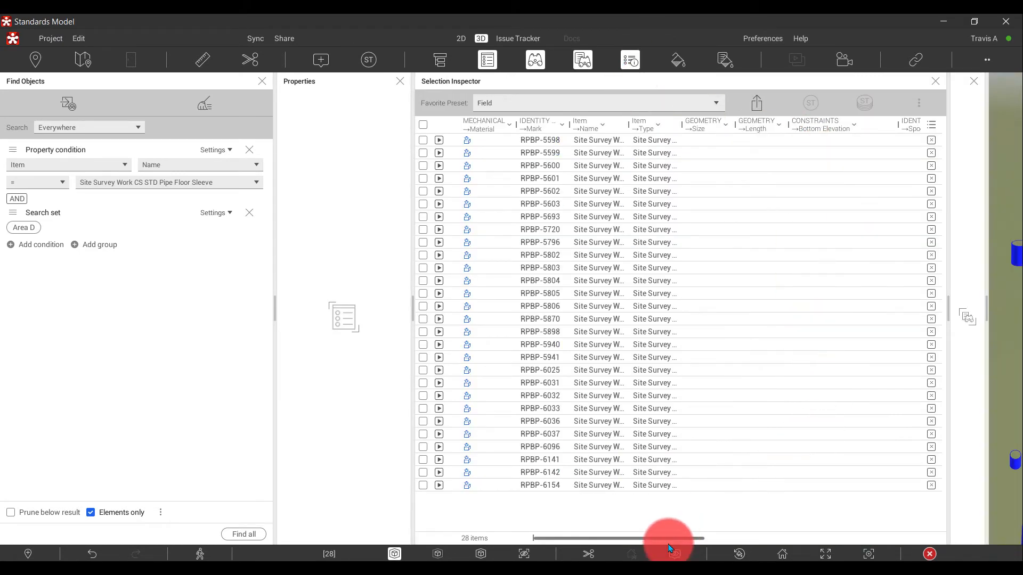
pyautogui.moveTo(673, 543); pyautogui.dragTo(419, 526)
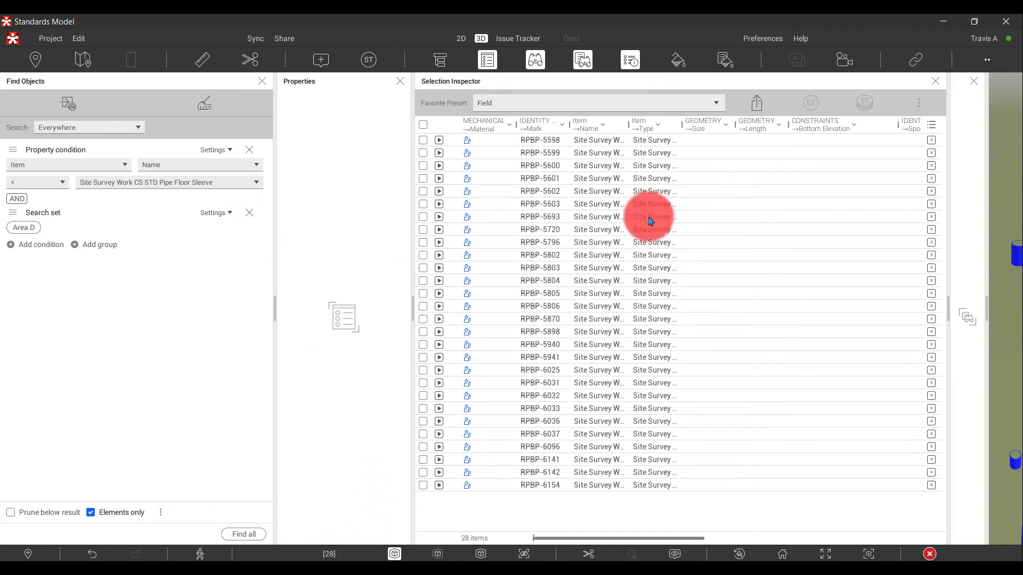
pyautogui.click(937, 84)
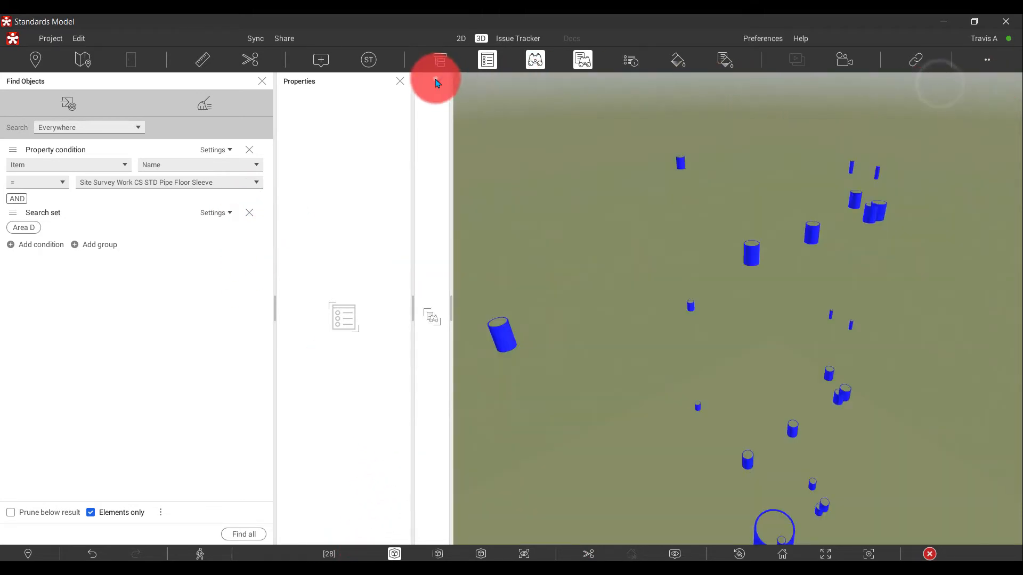
pyautogui.click(437, 81)
pyautogui.click(401, 81)
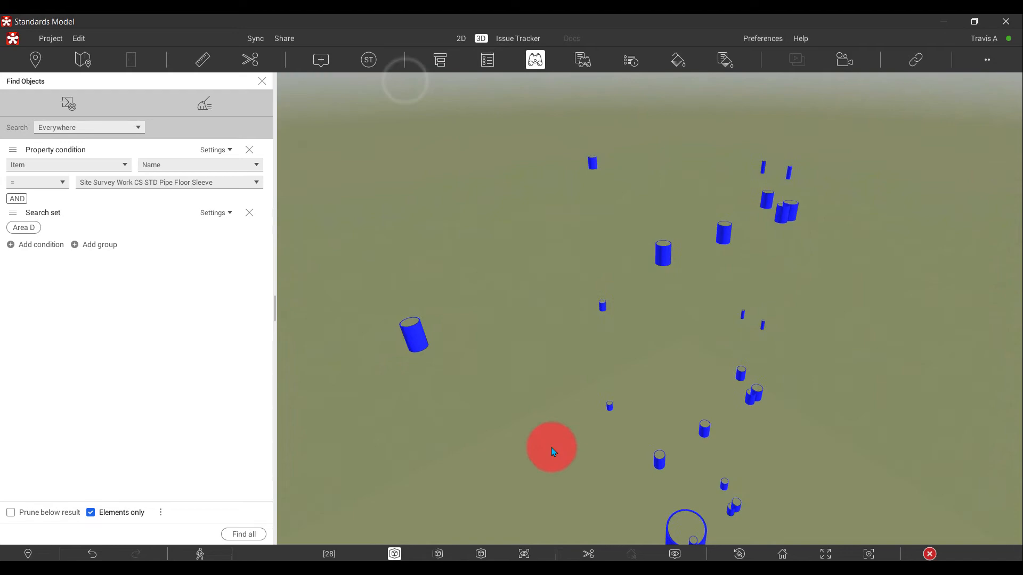
# Show the surrounding model around the sleeves again and rerun the floor sleeve search without the Area D condition
pyautogui.click(437, 555)
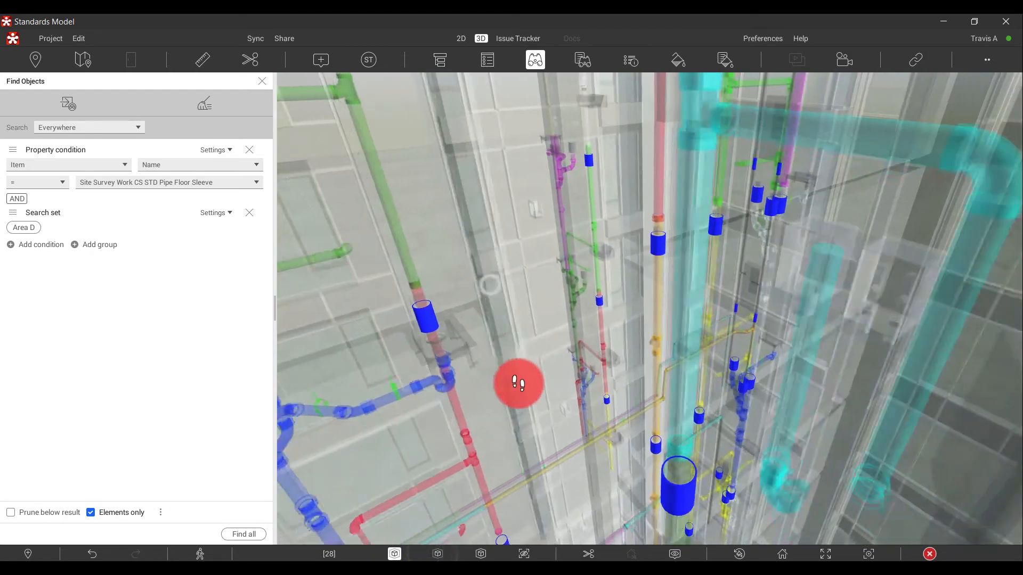
pyautogui.moveTo(518, 383)
pyautogui.mouseDown()
pyautogui.moveTo(500, 491)
pyautogui.moveTo(511, 512)
pyautogui.moveTo(603, 368)
pyautogui.mouseUp()
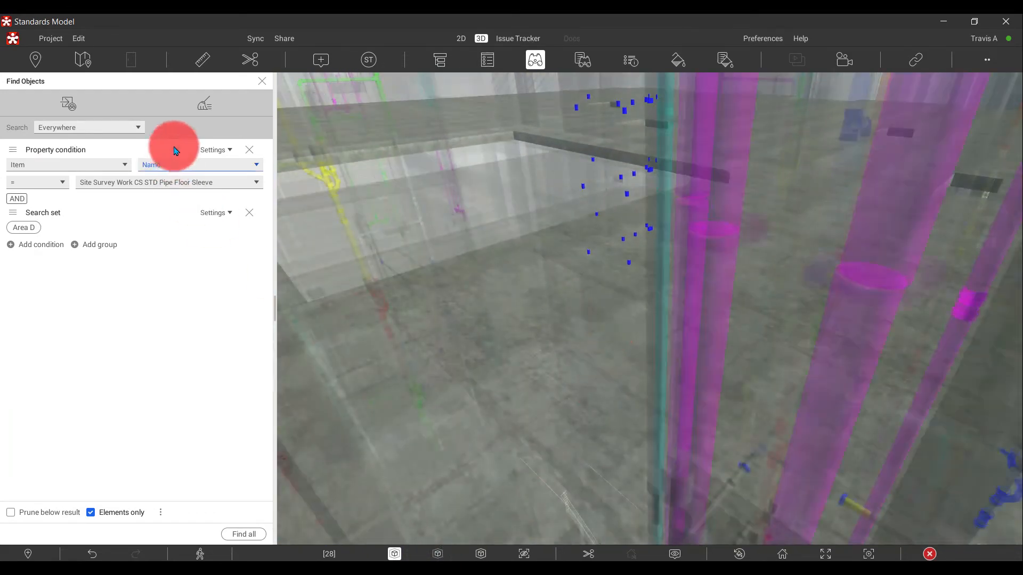
pyautogui.click(250, 212)
pyautogui.click(239, 532)
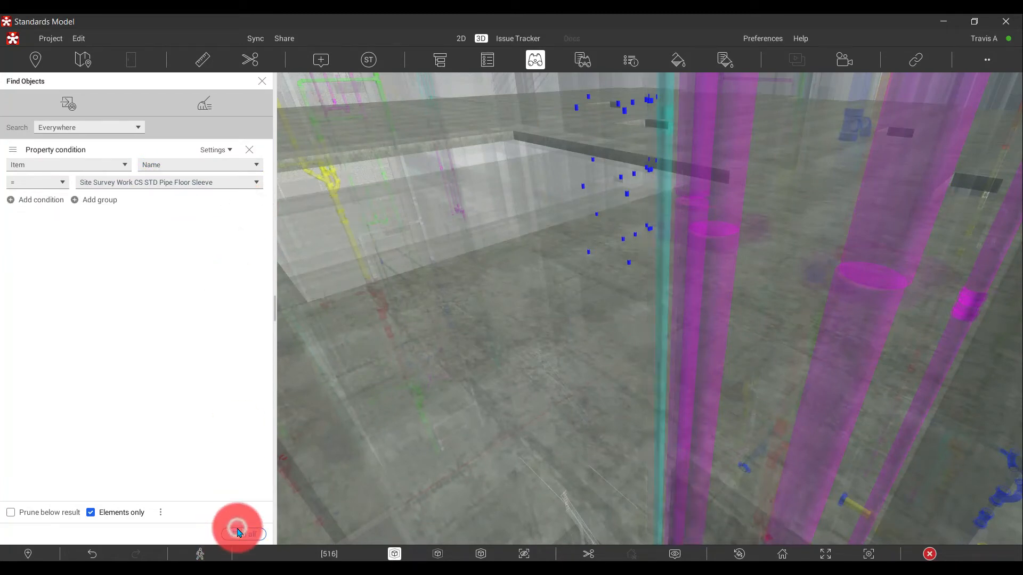
# Add the Area B 1 search set as an additional condition to the floor sleeve search and find all matches
pyautogui.click(312, 553)
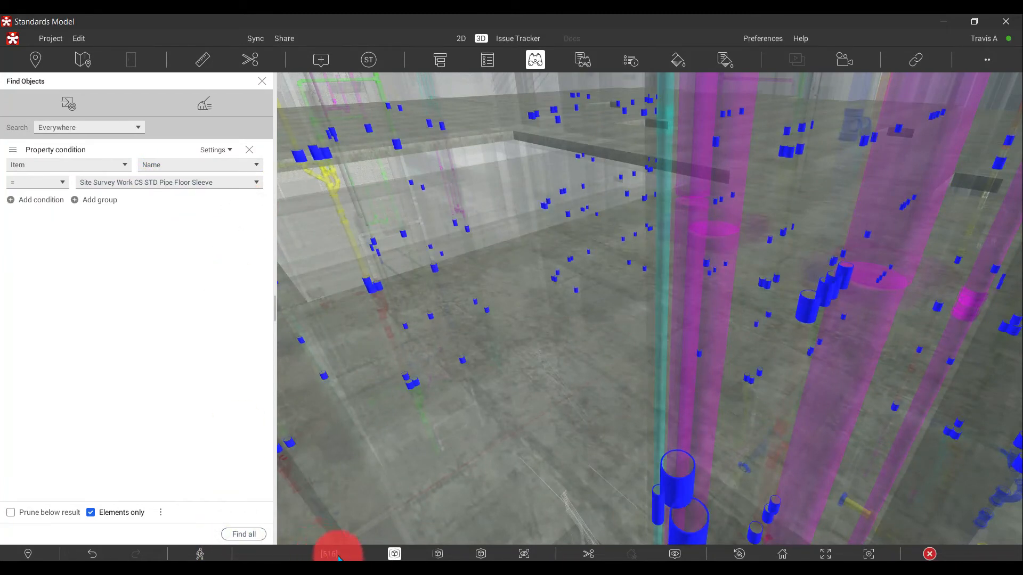
pyautogui.click(36, 200)
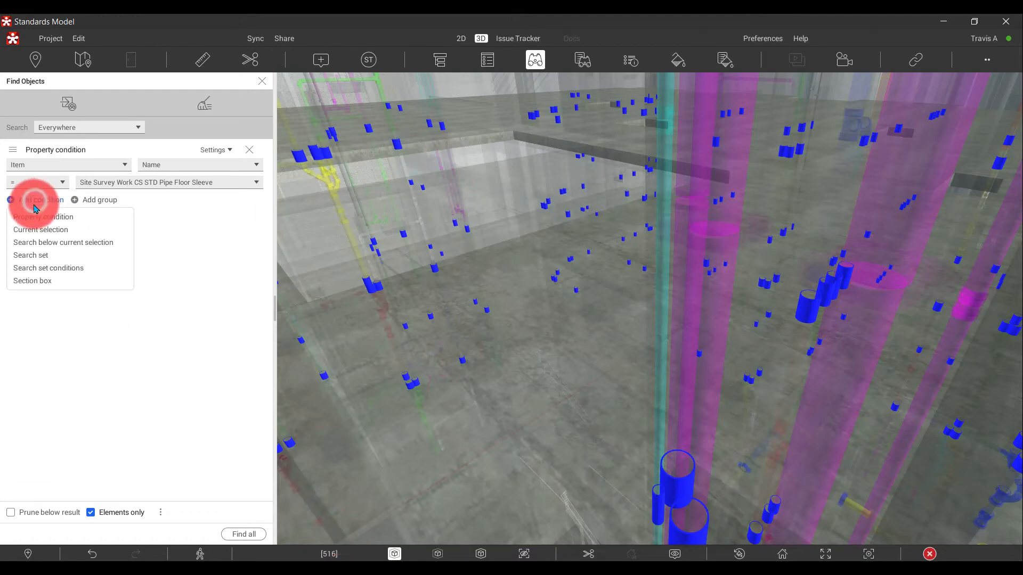
pyautogui.click(50, 258)
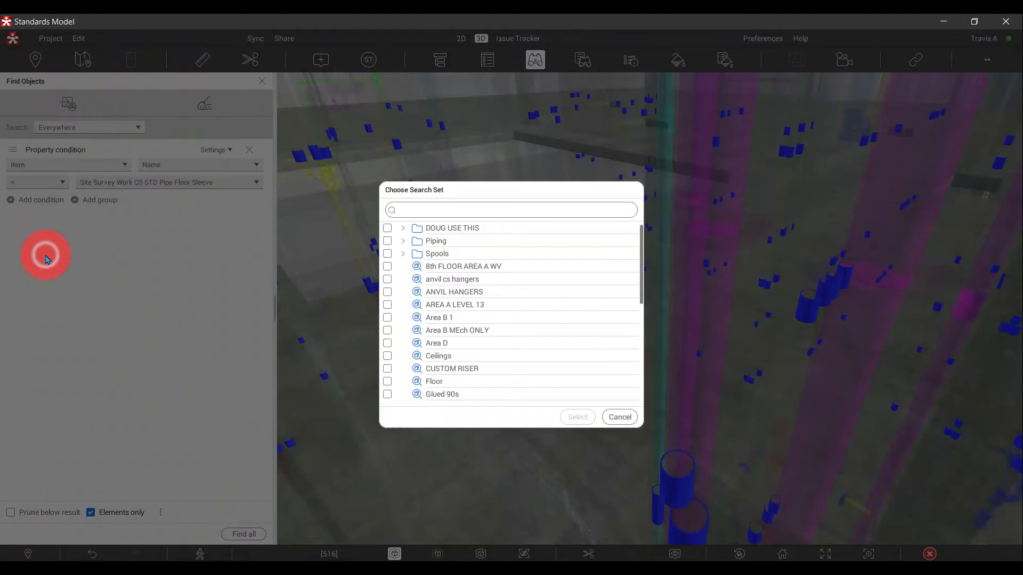
pyautogui.click(506, 316)
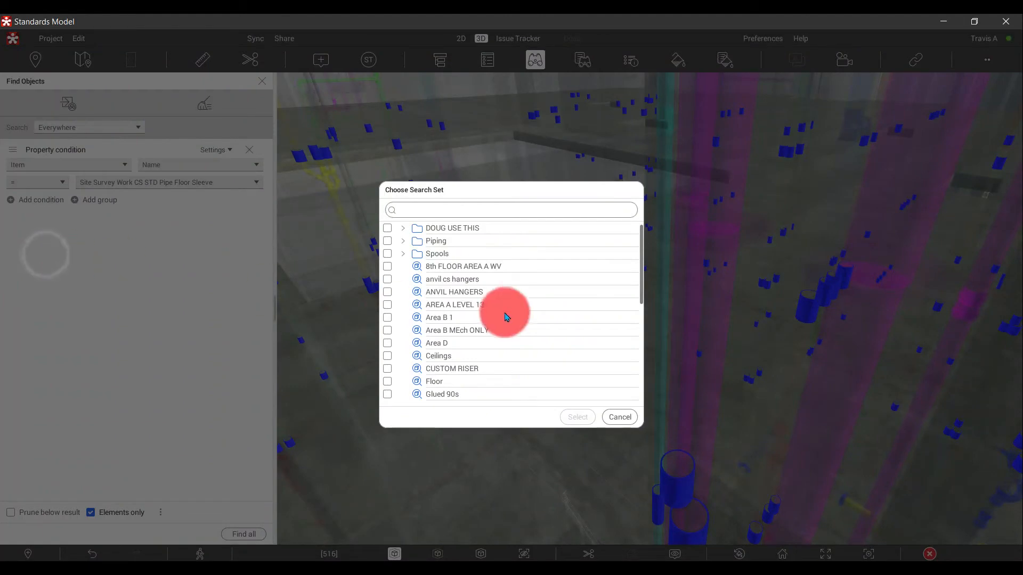
pyautogui.click(439, 320)
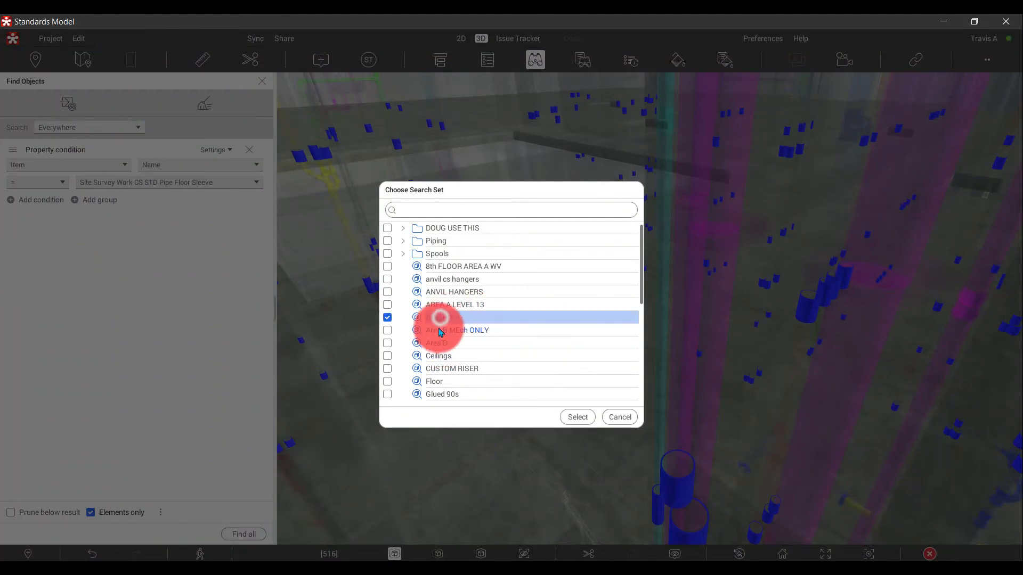
pyautogui.doubleClick(438, 318)
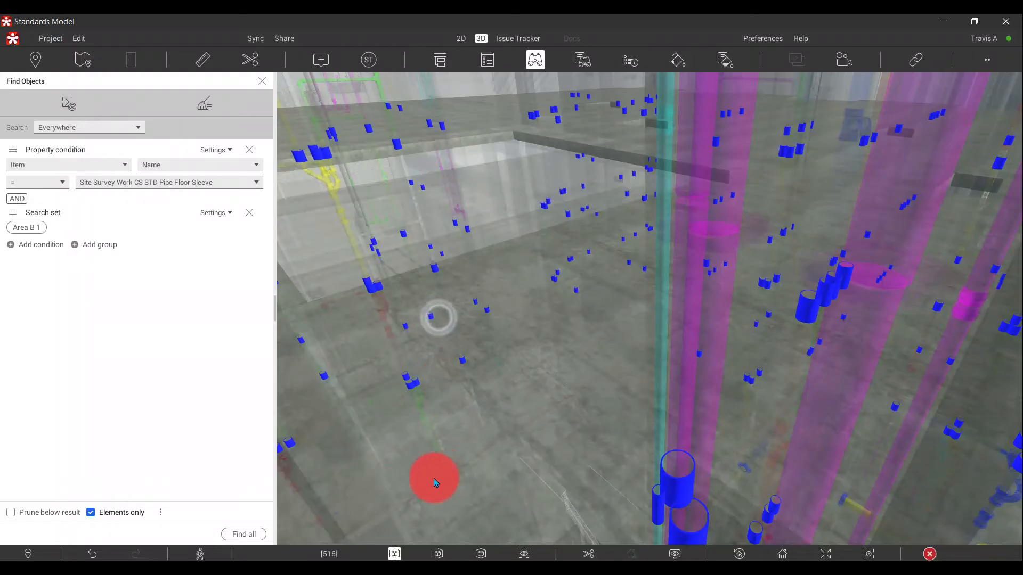
pyautogui.click(244, 534)
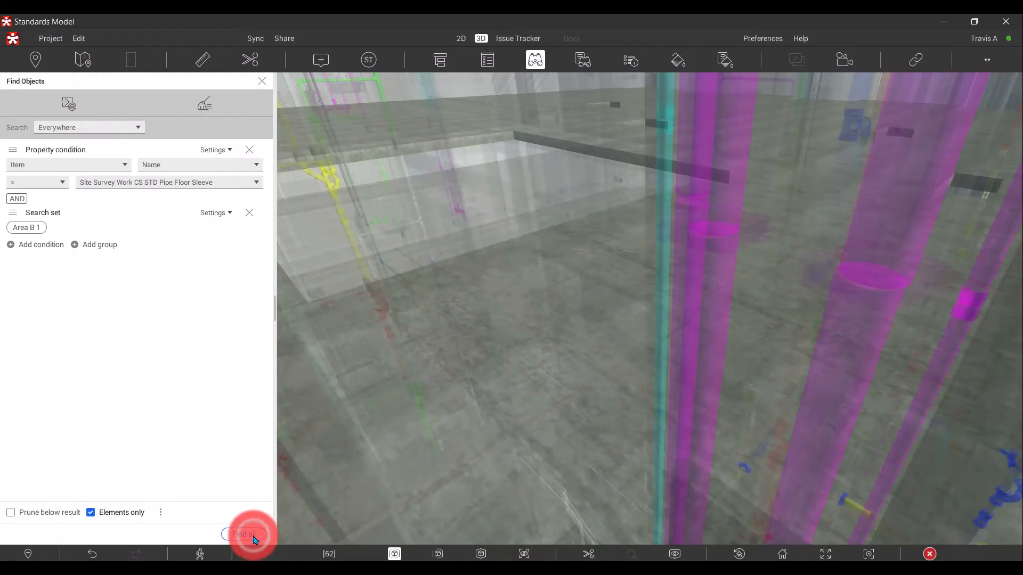
# Zoom to sleeve RPBP-5640 from the Selection Inspector, close the inspector and view the sleeve among its surrounding pipes
pyautogui.click(630, 60)
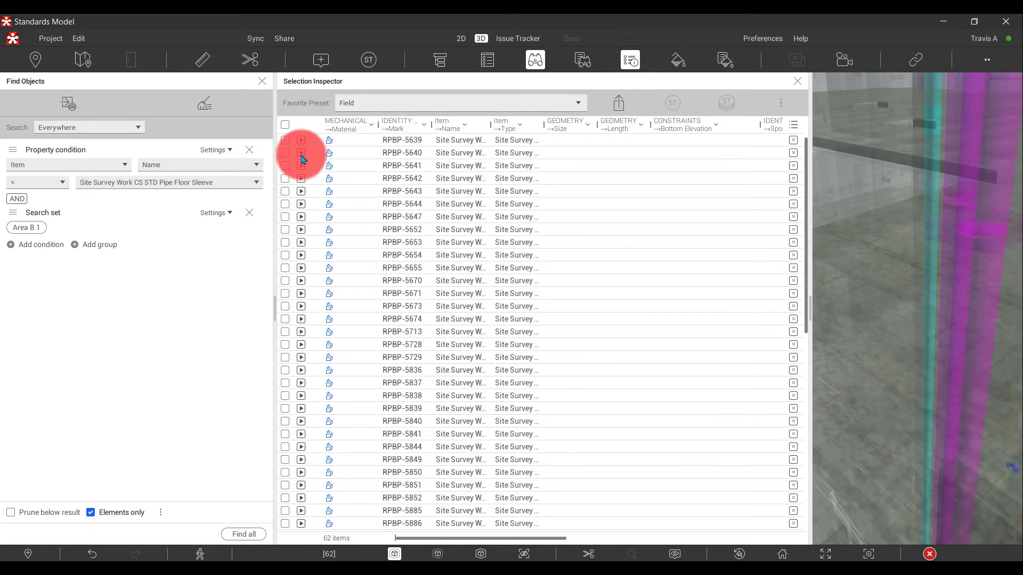
pyautogui.click(302, 153)
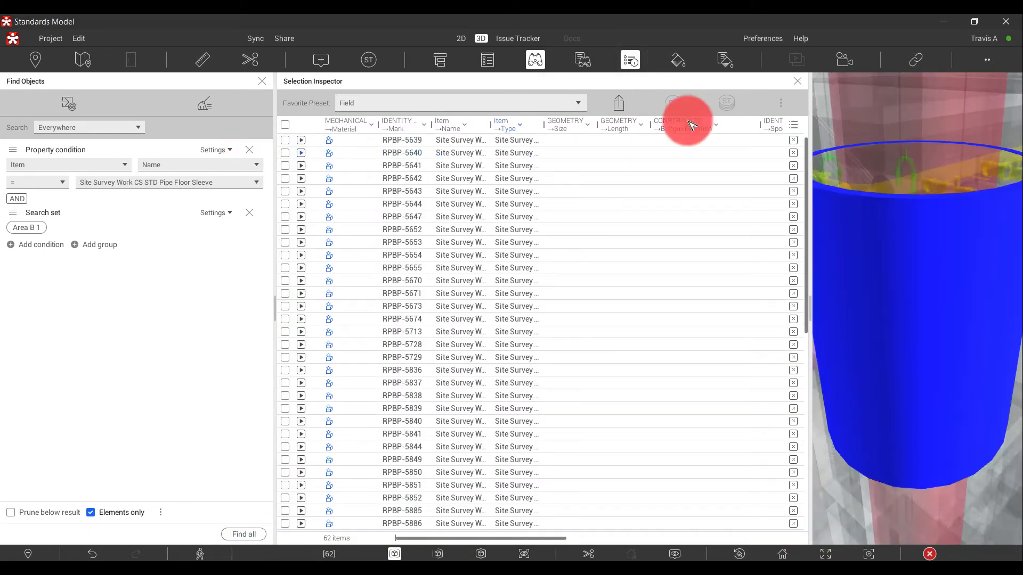
pyautogui.click(800, 84)
pyautogui.moveTo(526, 108); pyautogui.dragTo(631, 290)
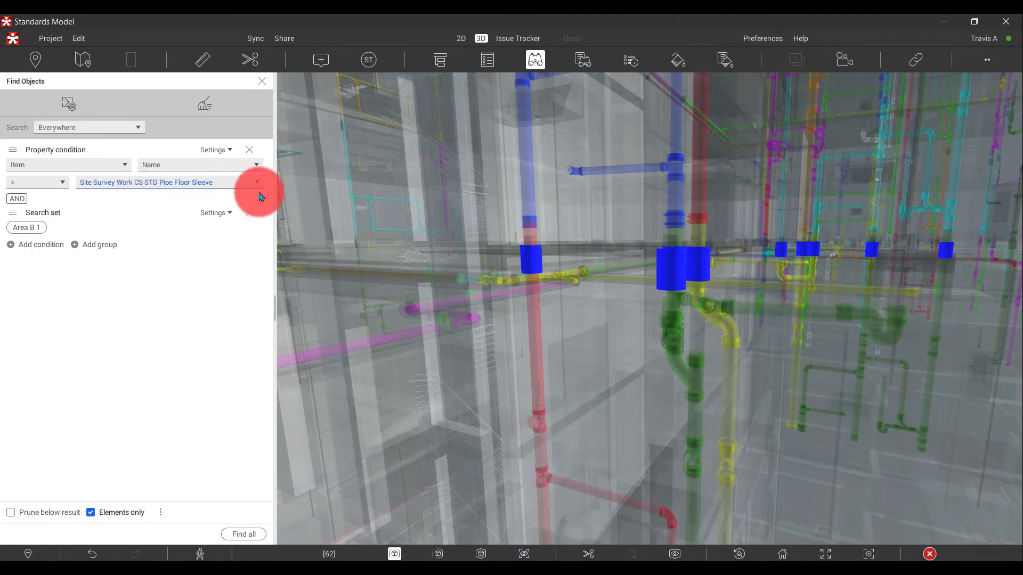
# Replace the floor sleeve property condition with the ABS Pipe search set alongside Area B 1, and find all matches
pyautogui.click(249, 151)
pyautogui.click(33, 181)
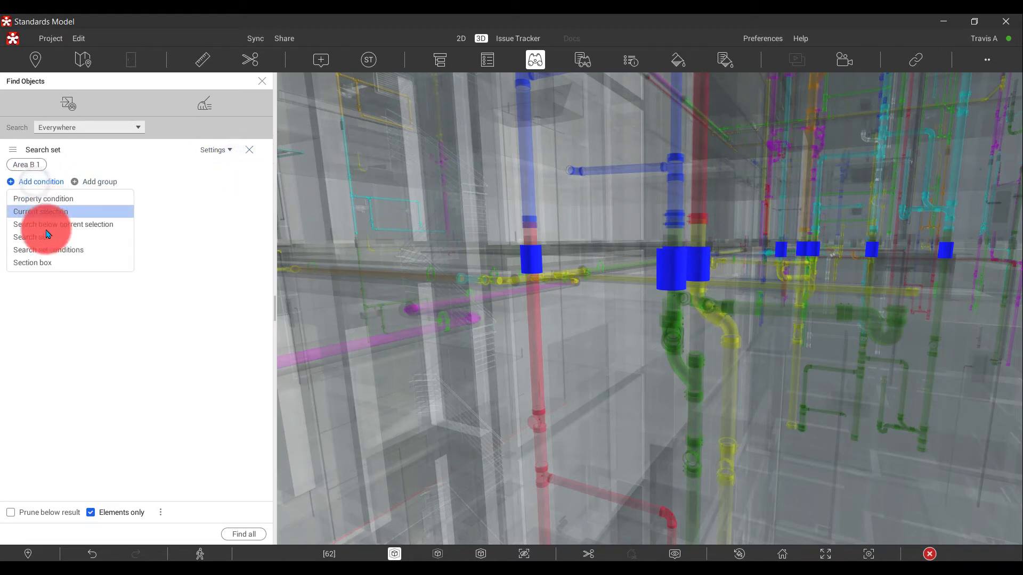
pyautogui.click(46, 238)
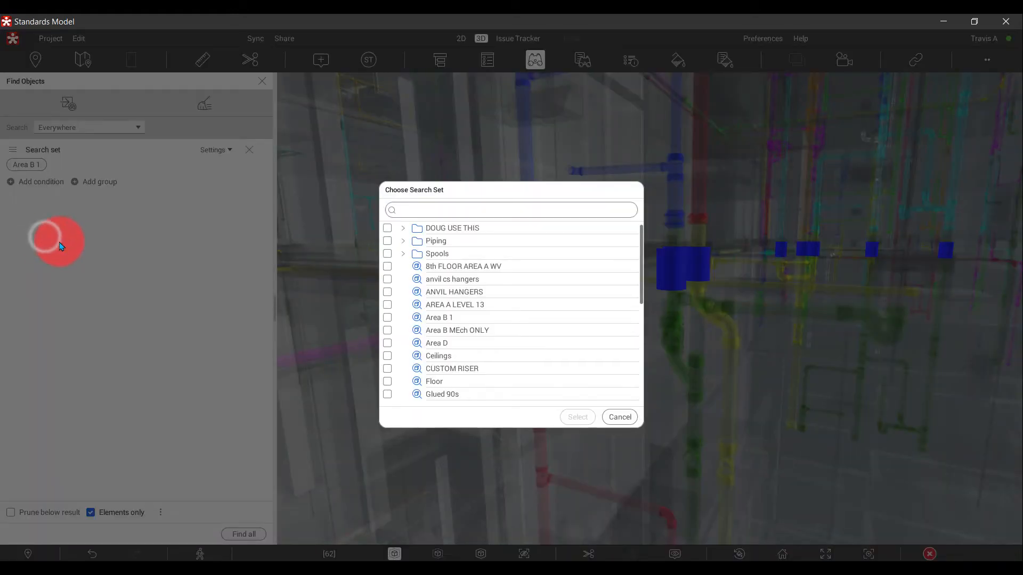
pyautogui.click(404, 242)
pyautogui.doubleClick(464, 266)
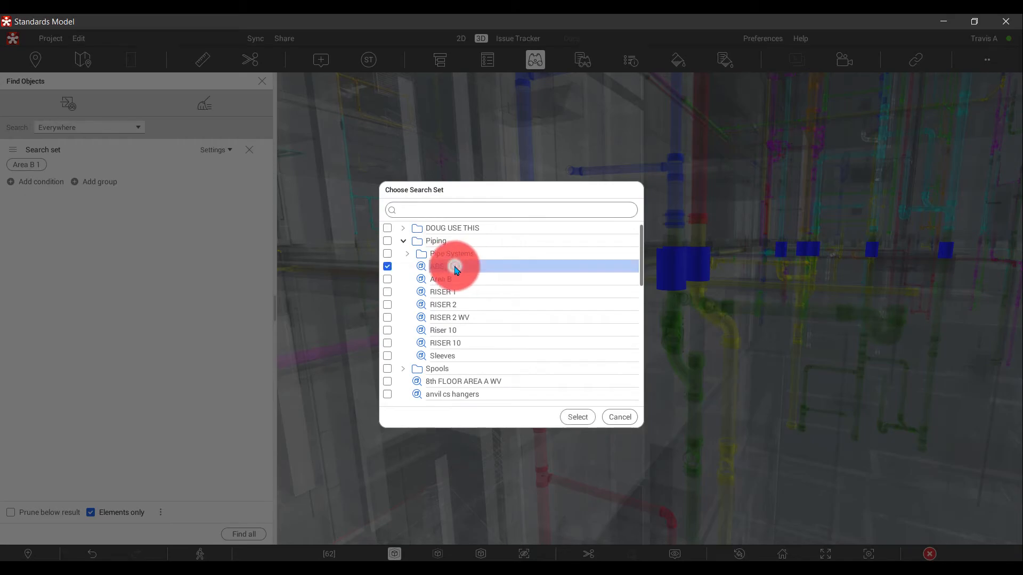
pyautogui.click(232, 538)
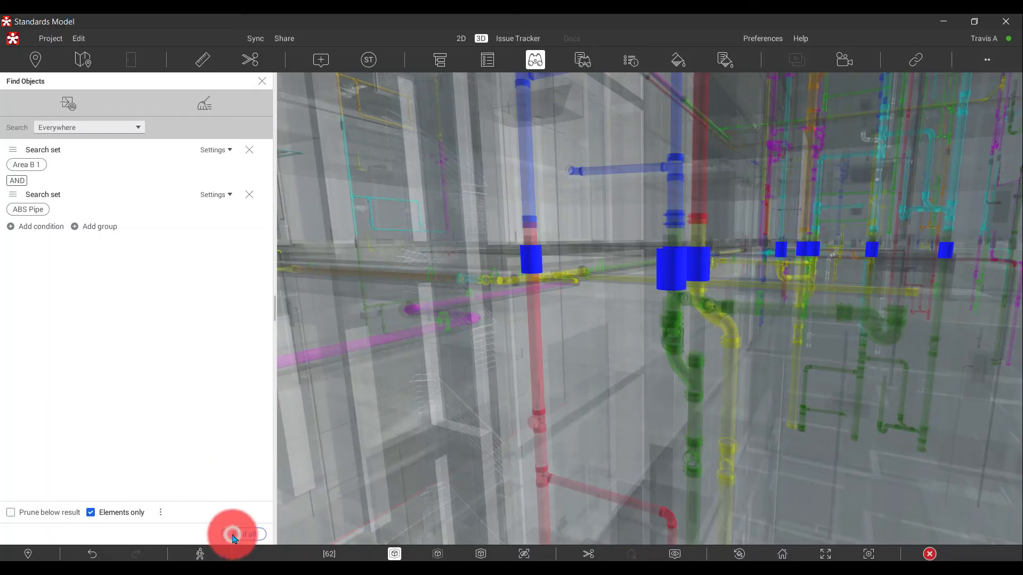
pyautogui.moveTo(722, 343); pyautogui.dragTo(1022, 352)
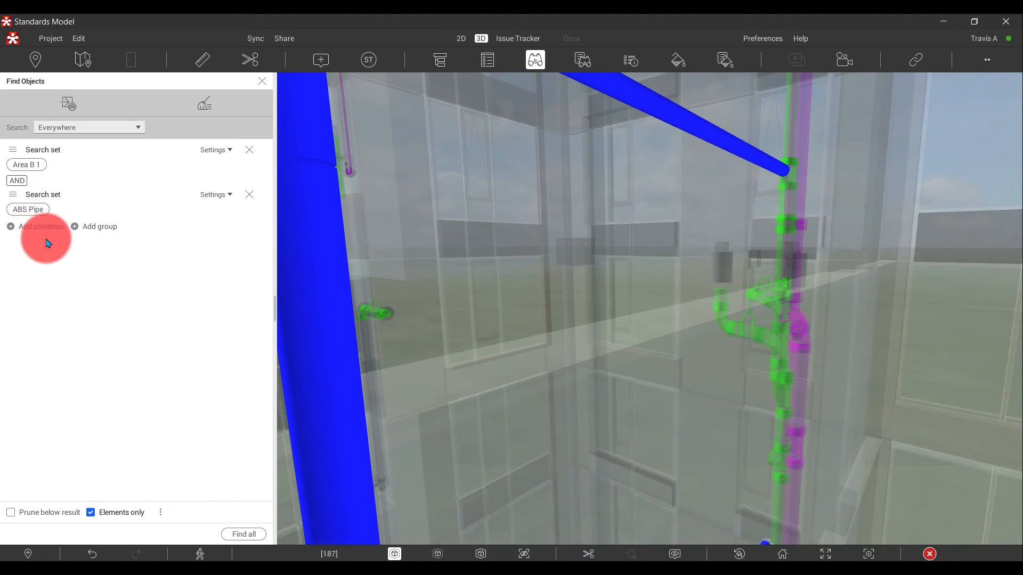
# Show the saved search sets, add Level 14 as a third search set condition, and rerun the Area B 1 ABS Pipe search
pyautogui.click(580, 60)
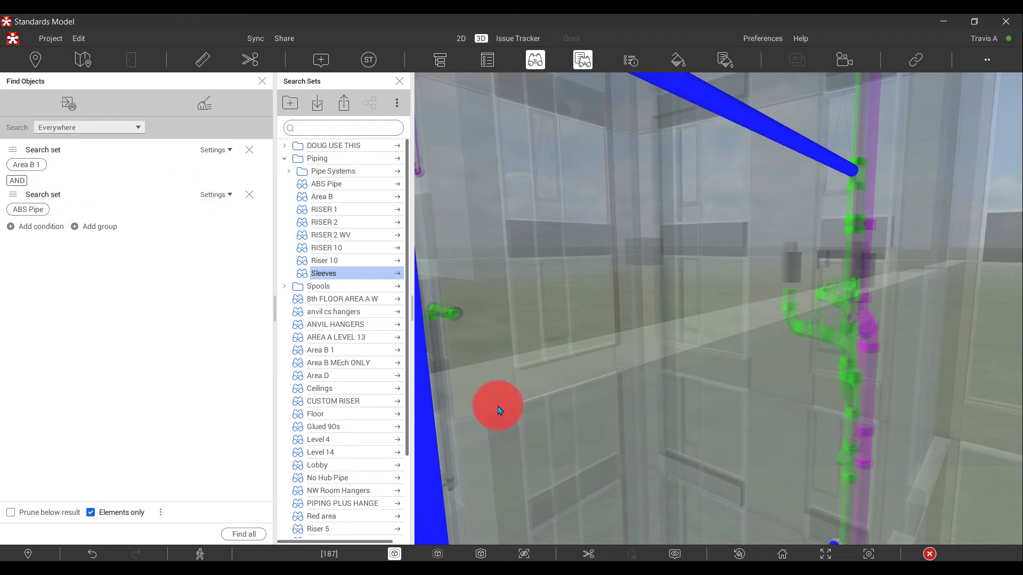
pyautogui.click(29, 228)
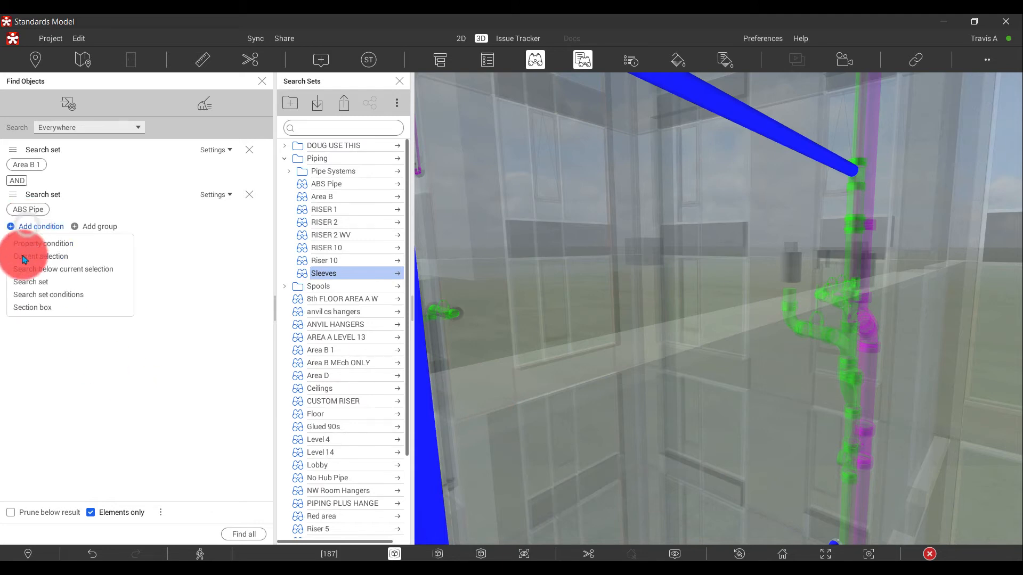
pyautogui.click(30, 286)
pyautogui.scroll(-5, 450, 326)
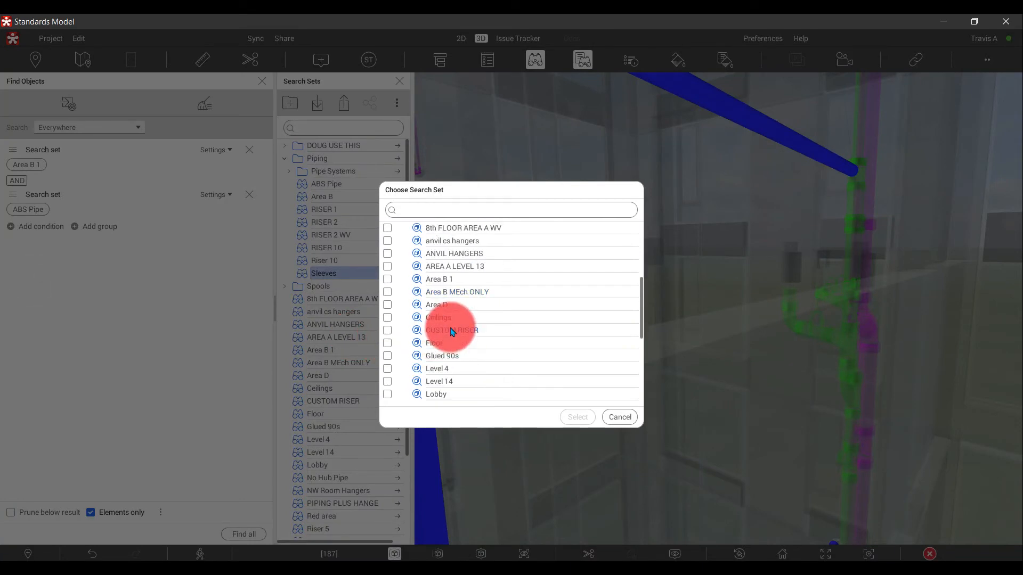
pyautogui.scroll(-5, 454, 341)
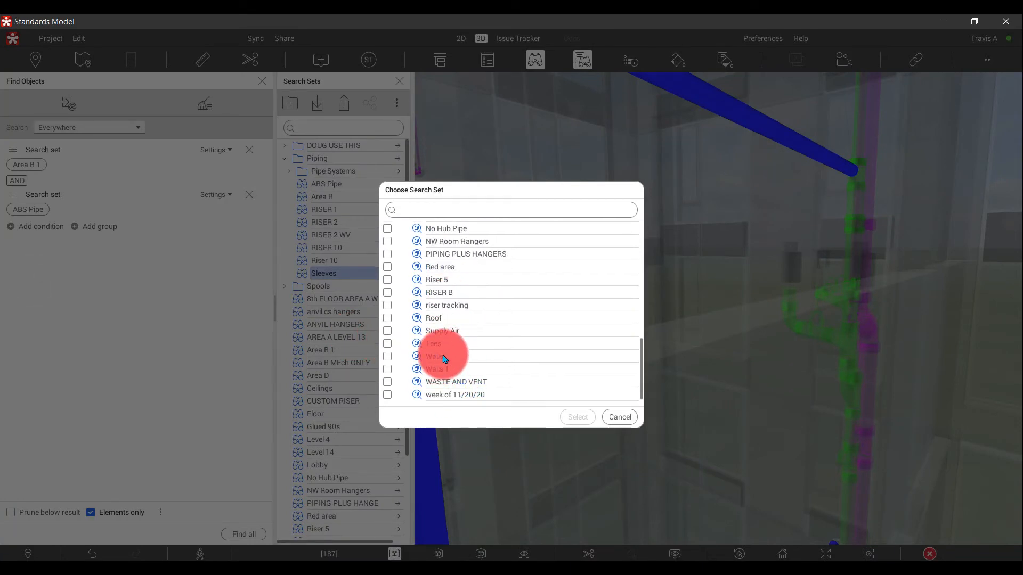
pyautogui.scroll(3, 445, 359)
pyautogui.click(442, 318)
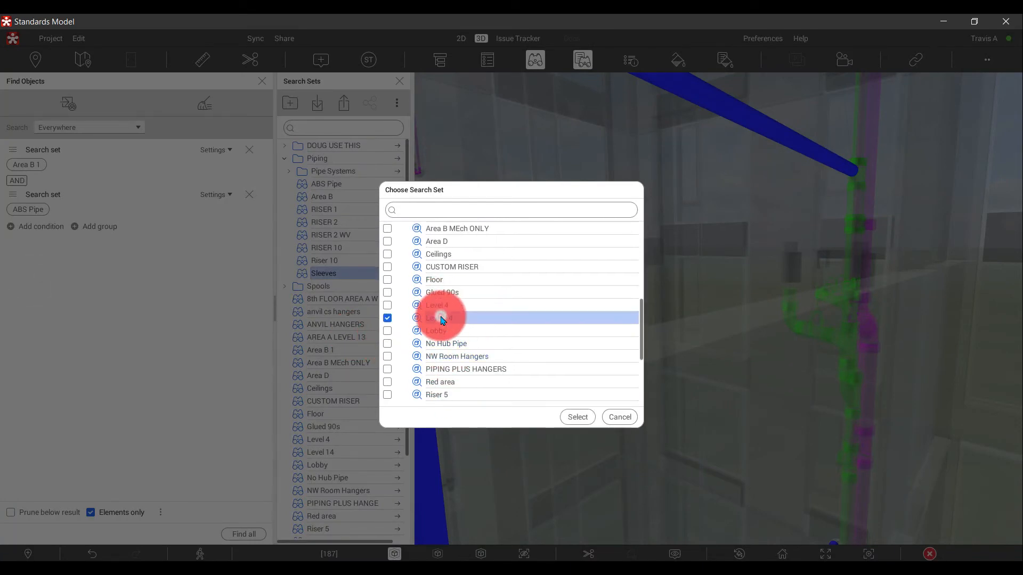
pyautogui.doubleClick(441, 317)
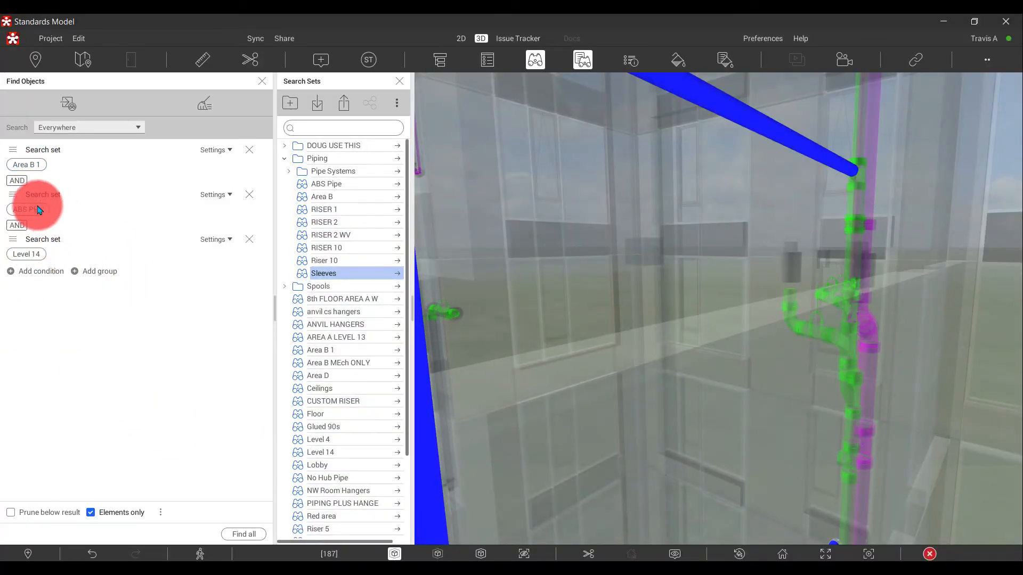
pyautogui.click(242, 533)
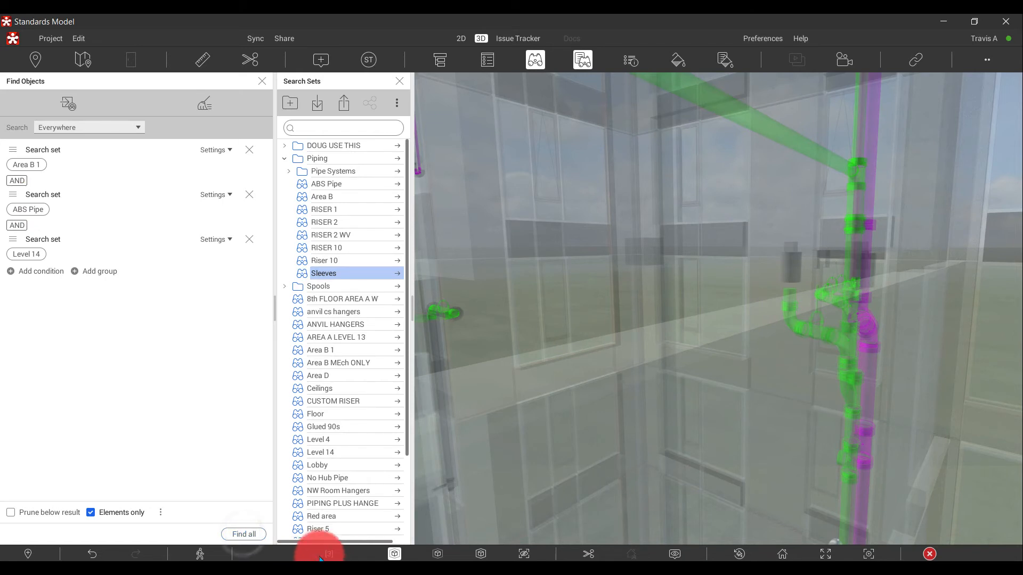
# Review the found ABS pipes in the Selection Inspector, zoom to pipe 7180 and view it in 3D with the inspector closed
pyautogui.click(631, 59)
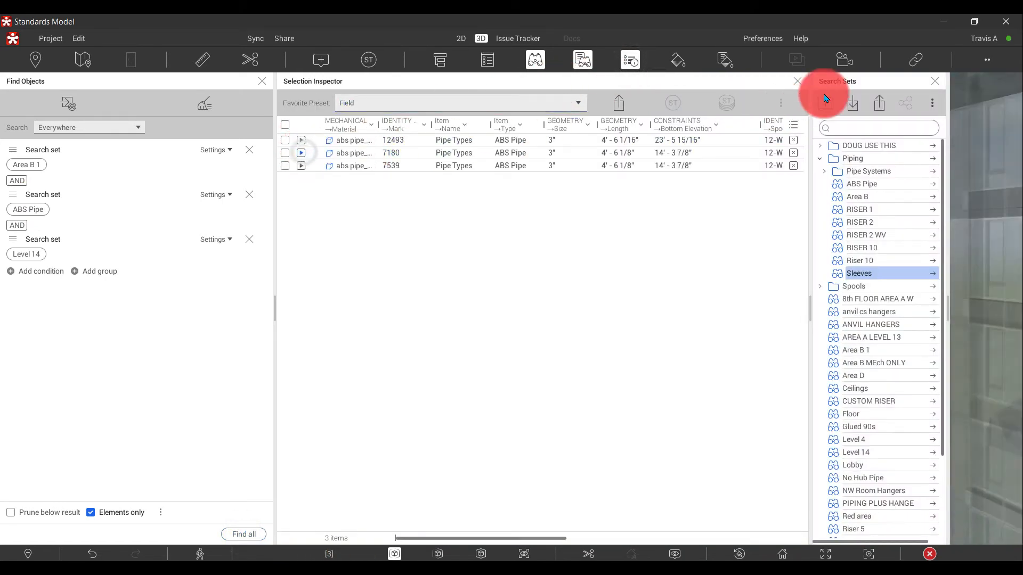
pyautogui.click(797, 82)
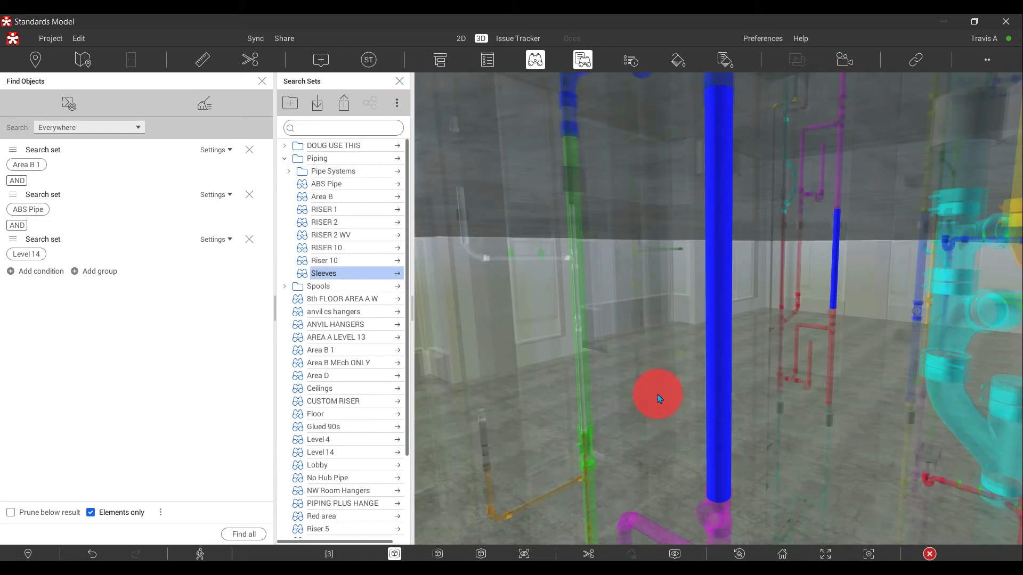
pyautogui.moveTo(660, 395); pyautogui.dragTo(678, 405)
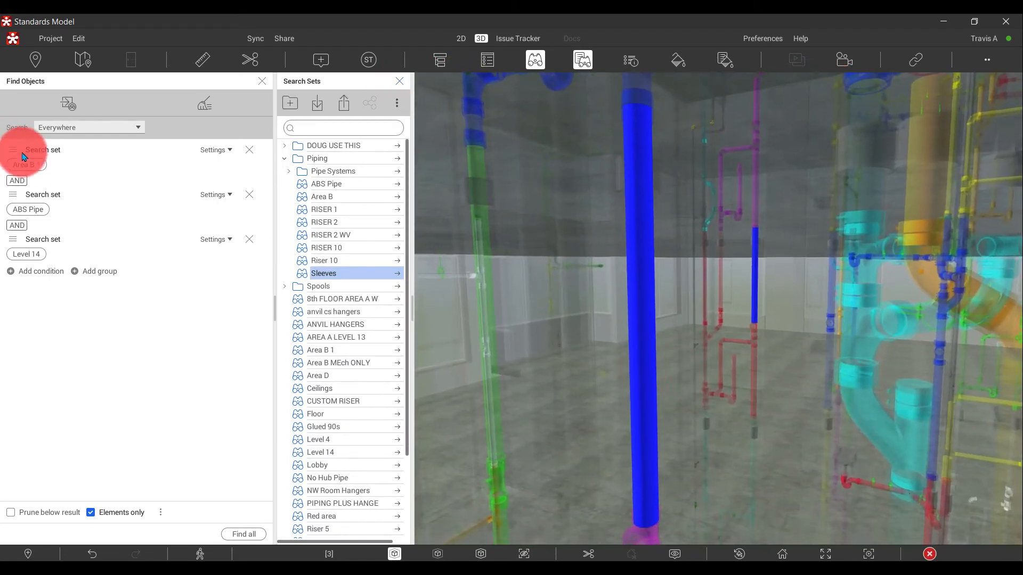
# Save the combined search conditions as a new root-level search set named AREA B LVL 14 ABS
pyautogui.click(33, 209)
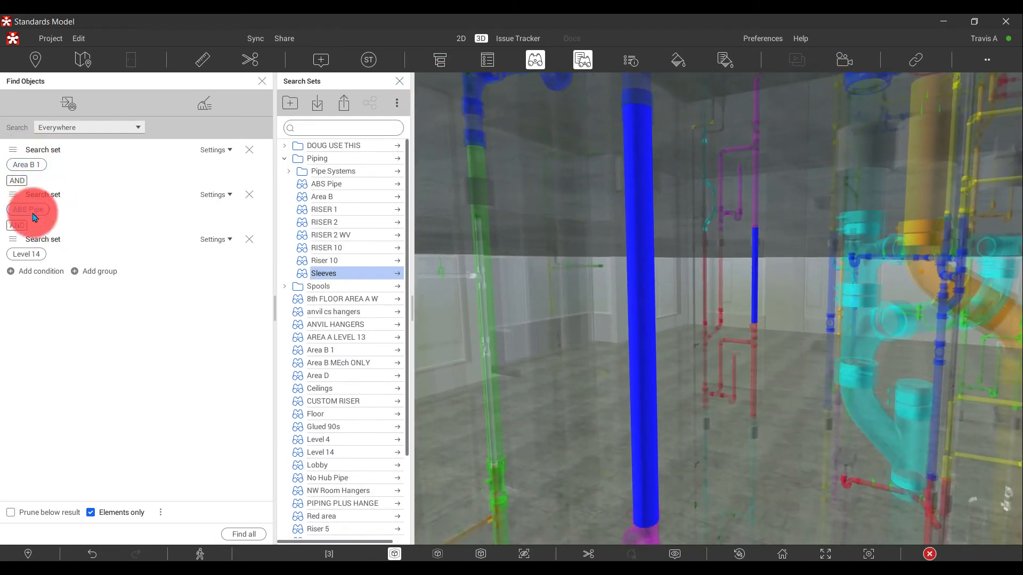
pyautogui.click(72, 103)
pyautogui.click(111, 125)
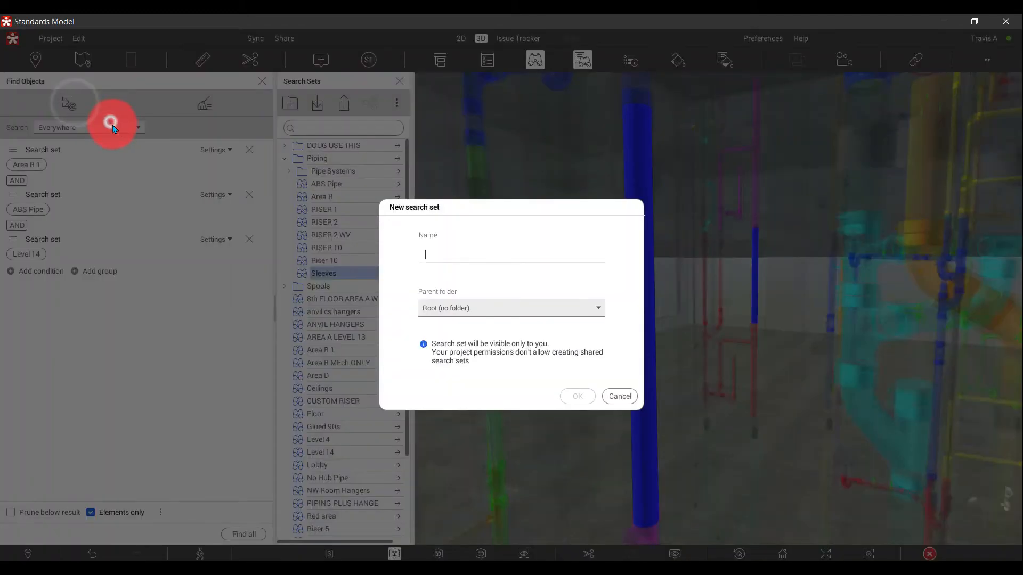
pyautogui.click(508, 262)
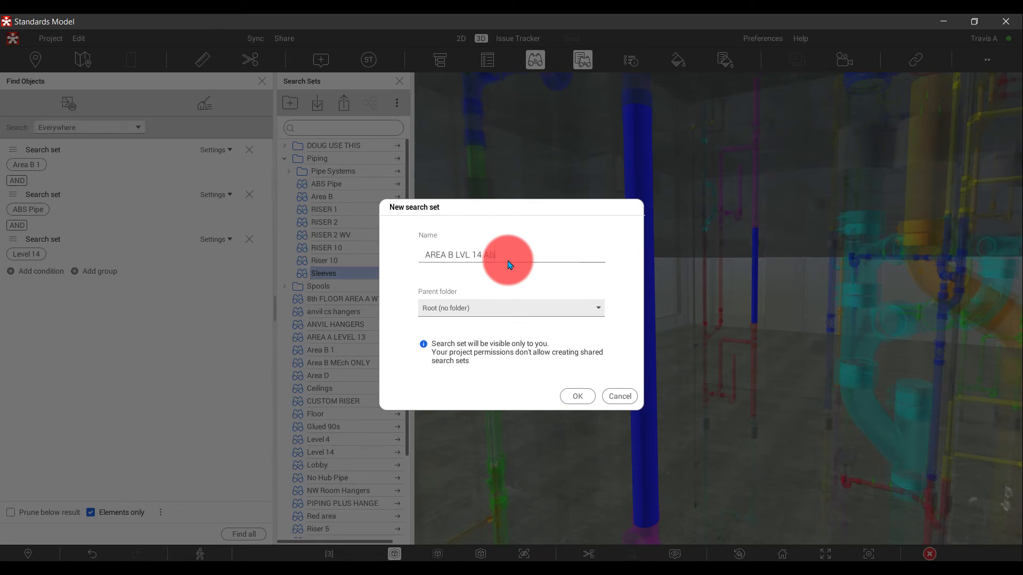
pyautogui.click(584, 399)
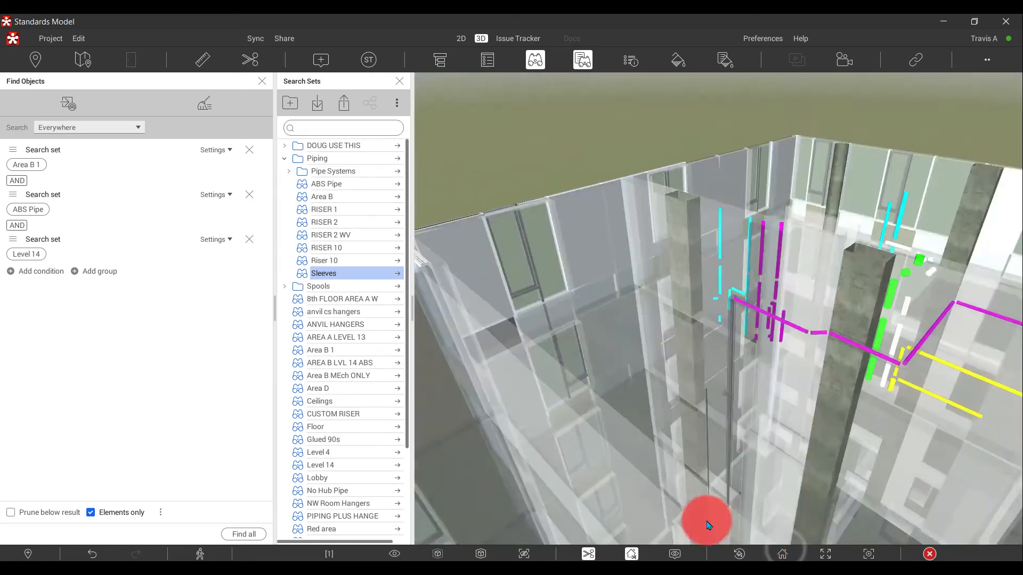
# Run the saved AREA B LVL 14 ABS search set on the model
pyautogui.click(349, 364)
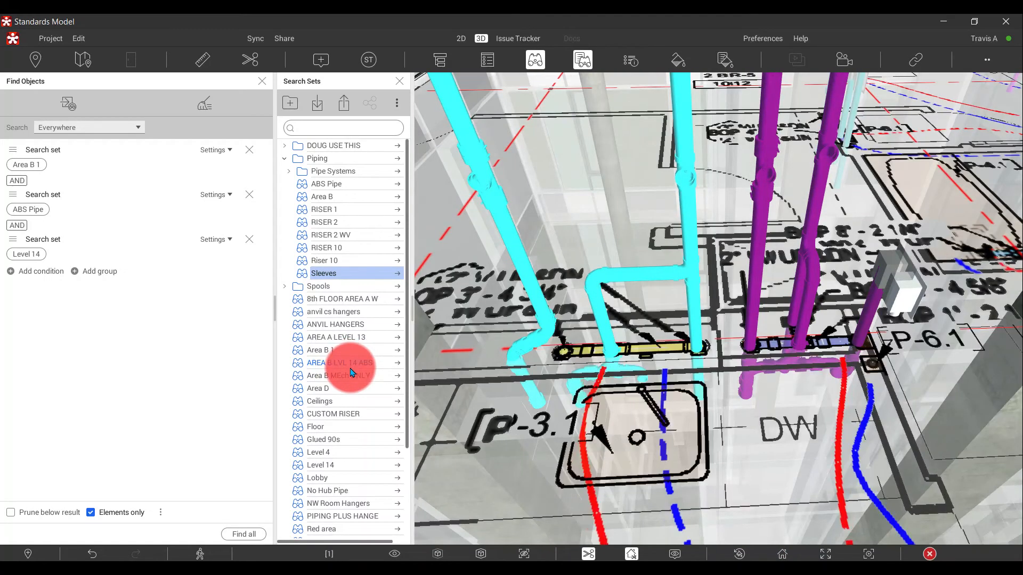
pyautogui.doubleClick(389, 366)
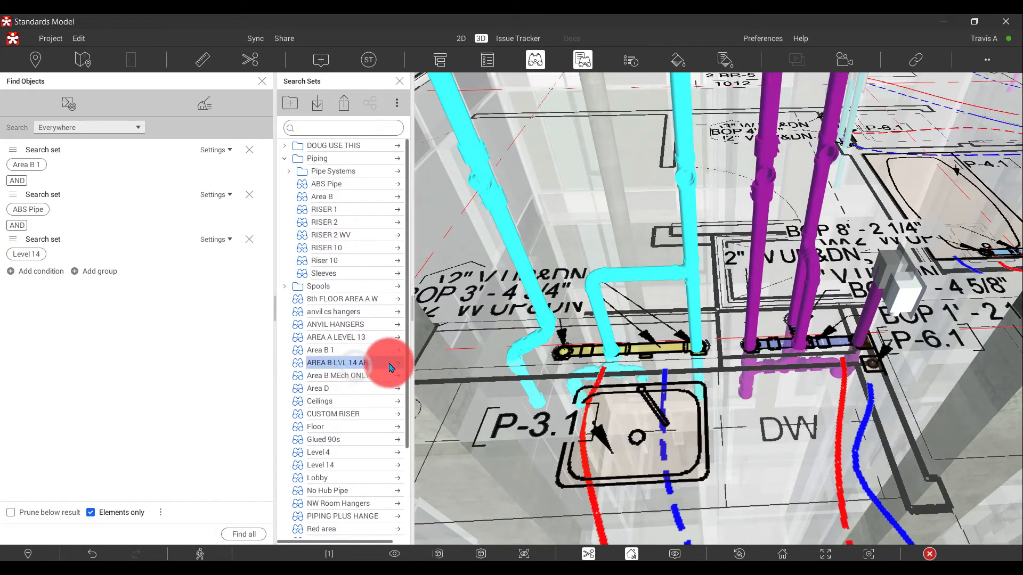
pyautogui.click(328, 555)
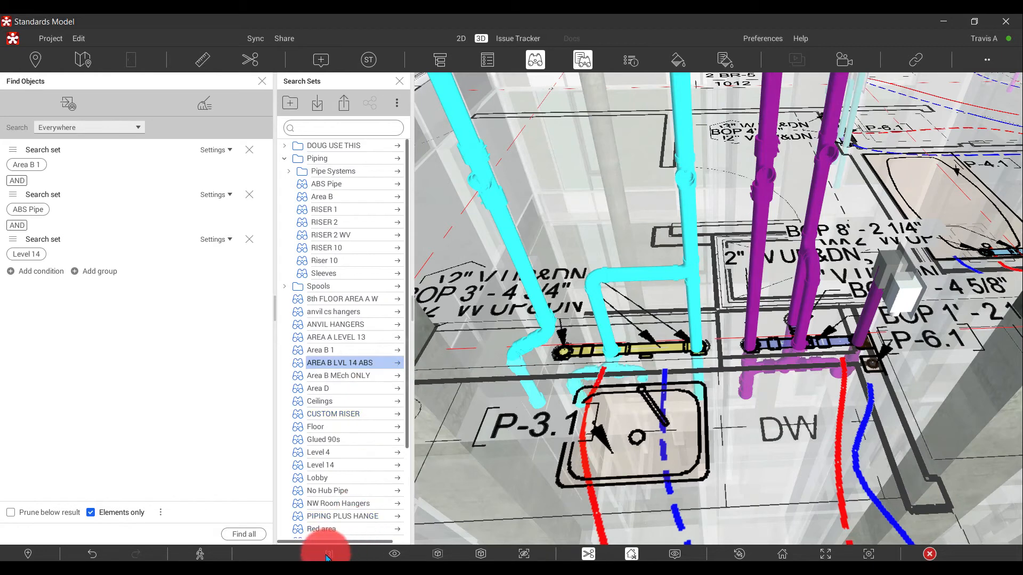
# Zoom to pipe 7180 from the Selection Inspector, close the inspector, and turn off the section cut to view the pipe
pyautogui.click(626, 59)
pyautogui.click(300, 152)
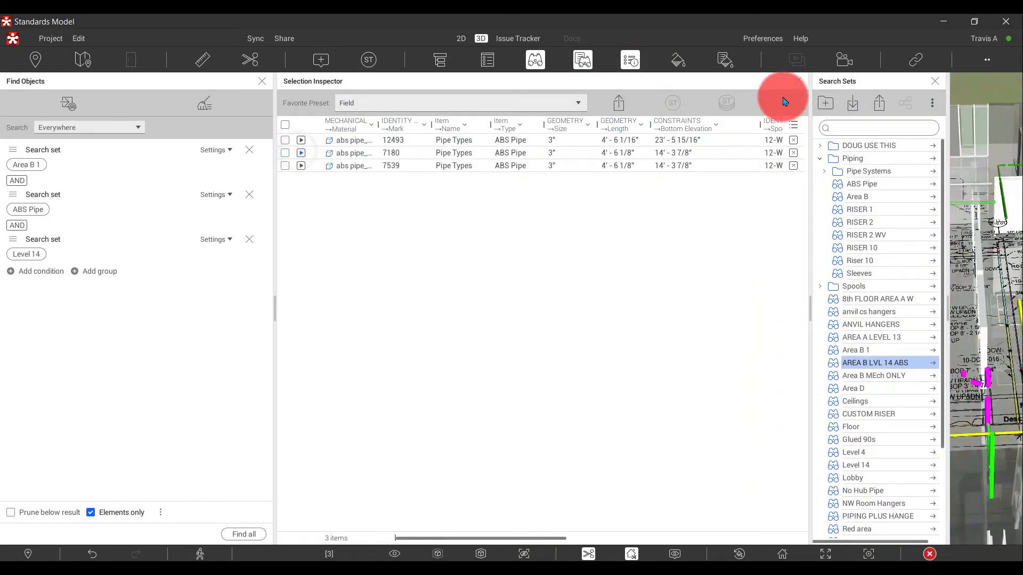
pyautogui.click(799, 81)
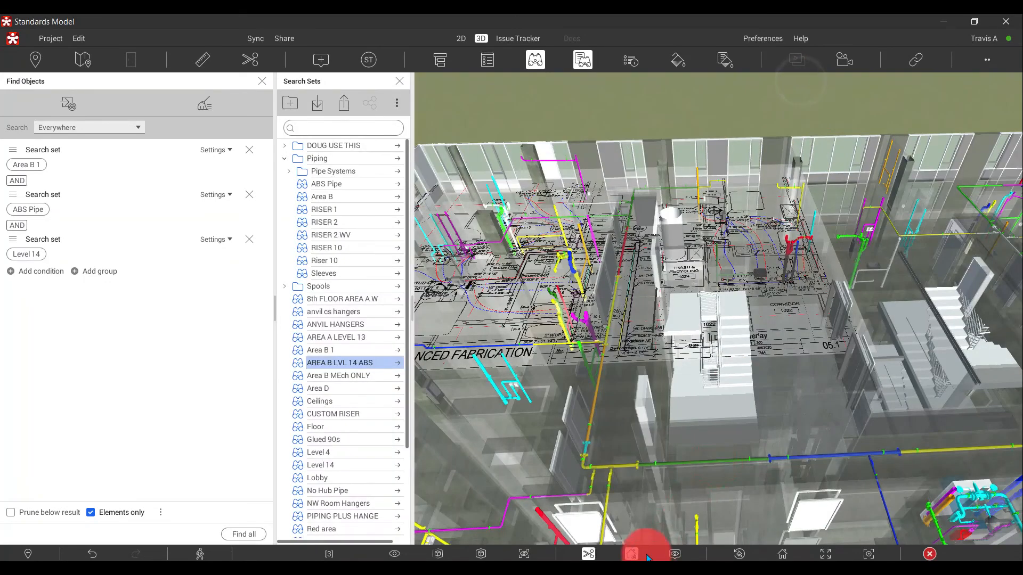
pyautogui.click(588, 554)
pyautogui.moveTo(581, 373)
pyautogui.mouseDown()
pyautogui.moveTo(598, 102)
pyautogui.moveTo(546, 101)
pyautogui.mouseUp()
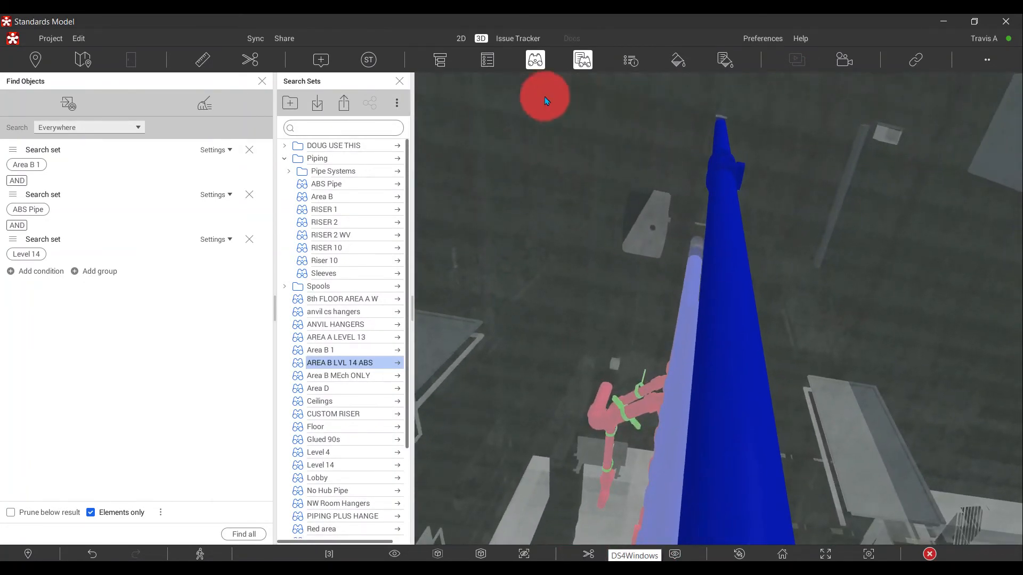
# Load the Spool Template appearance template and show its spool color rules in the Appearance Profiler
pyautogui.click(401, 84)
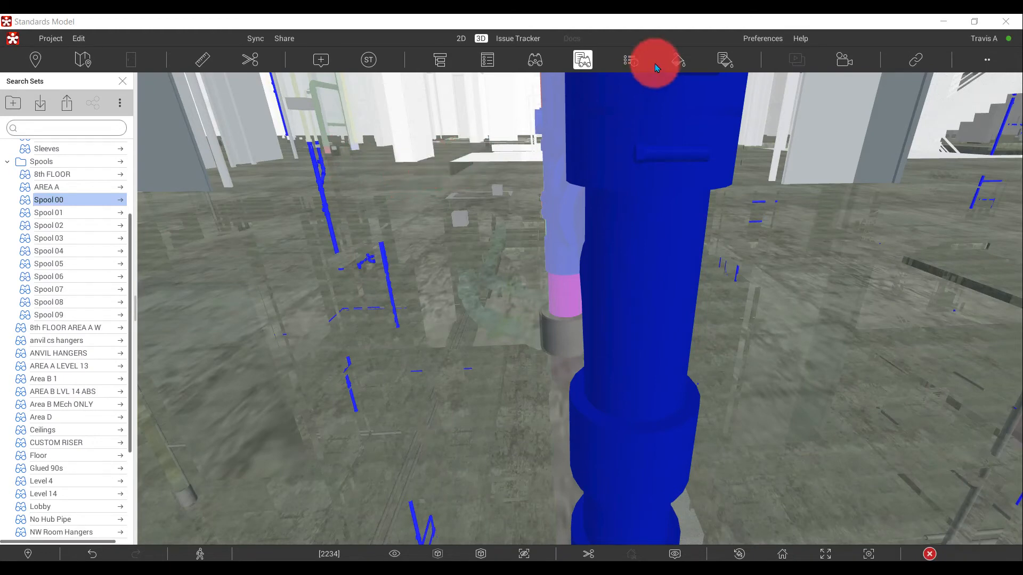
pyautogui.click(724, 61)
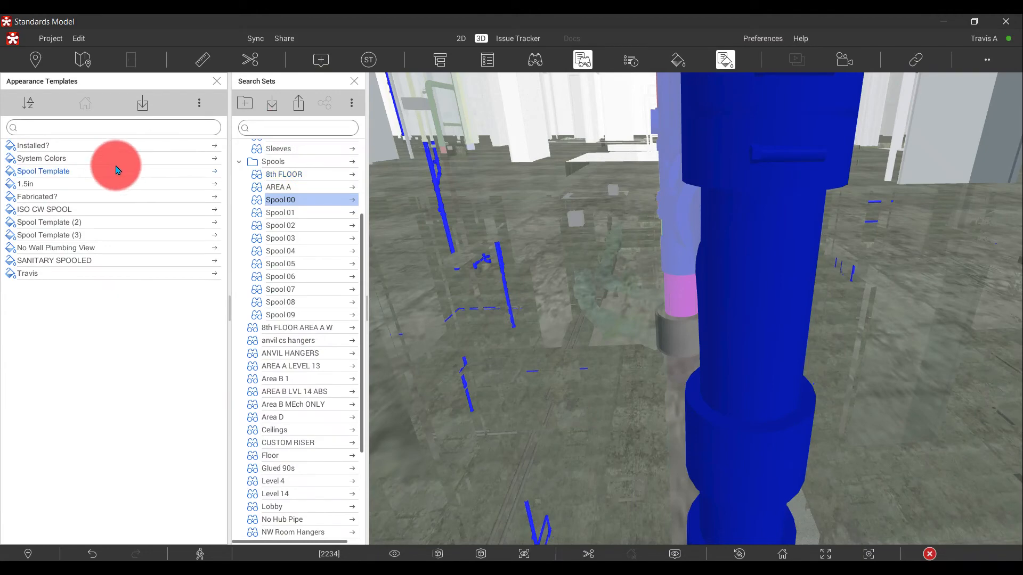
pyautogui.click(188, 172)
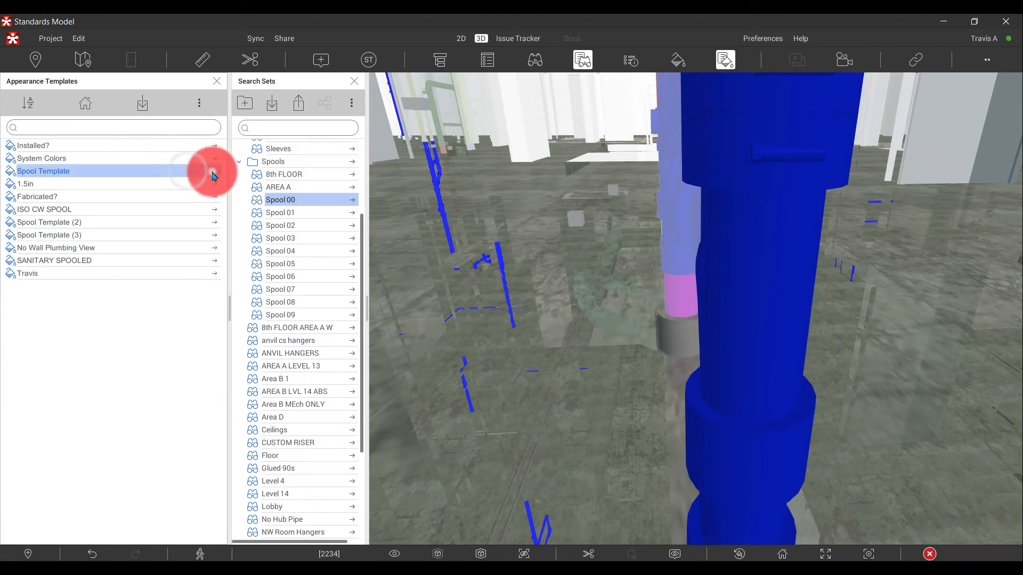
pyautogui.click(680, 60)
pyautogui.click(276, 331)
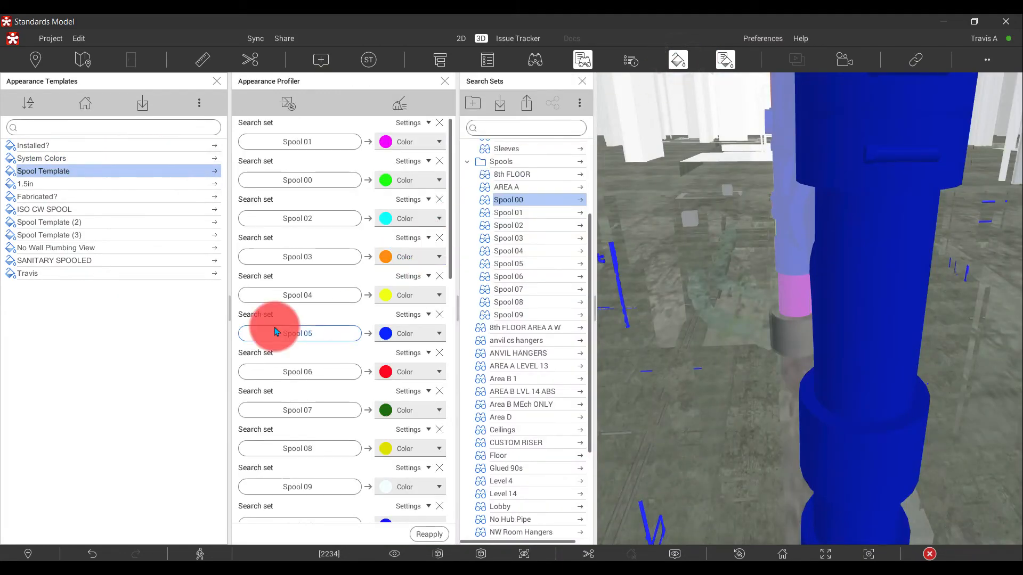
pyautogui.click(309, 142)
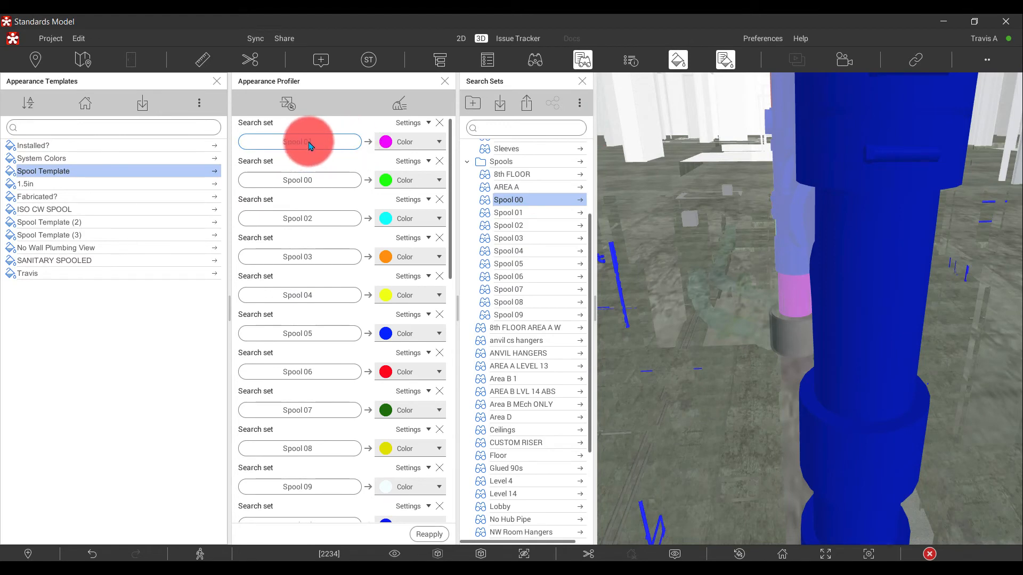
pyautogui.click(528, 113)
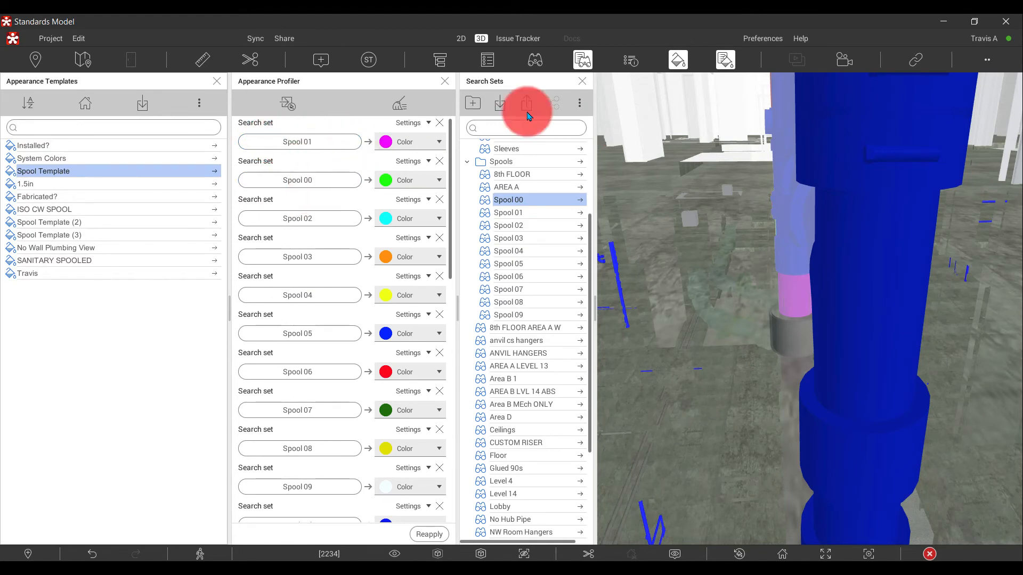
# Open Find Objects to examine the Spool Tag wildcard condition of the Spool 00 search set
pyautogui.click(535, 60)
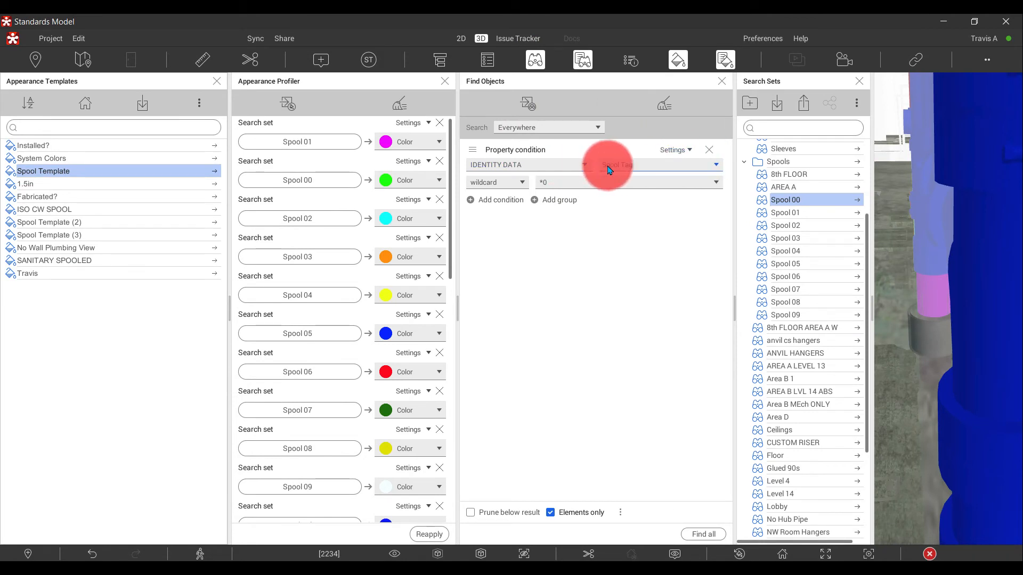
pyautogui.click(551, 186)
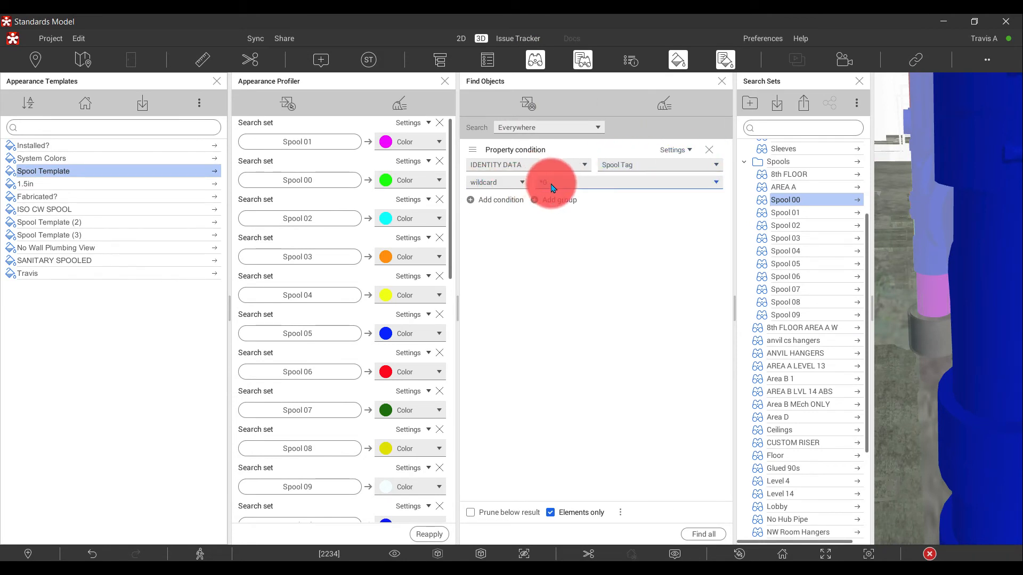
pyautogui.click(505, 183)
pyautogui.click(540, 183)
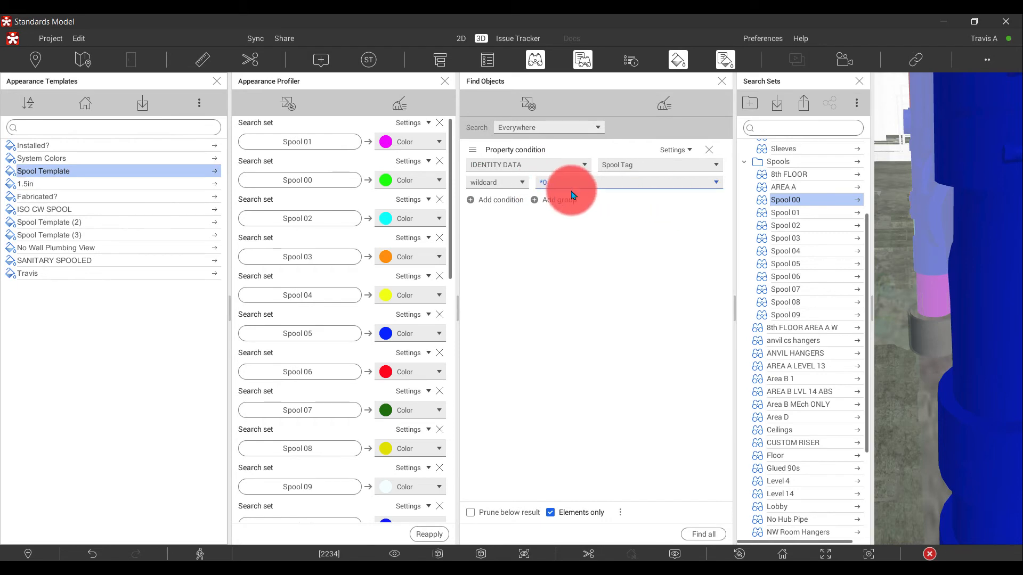
pyautogui.write('*1')
pyautogui.press('Return')
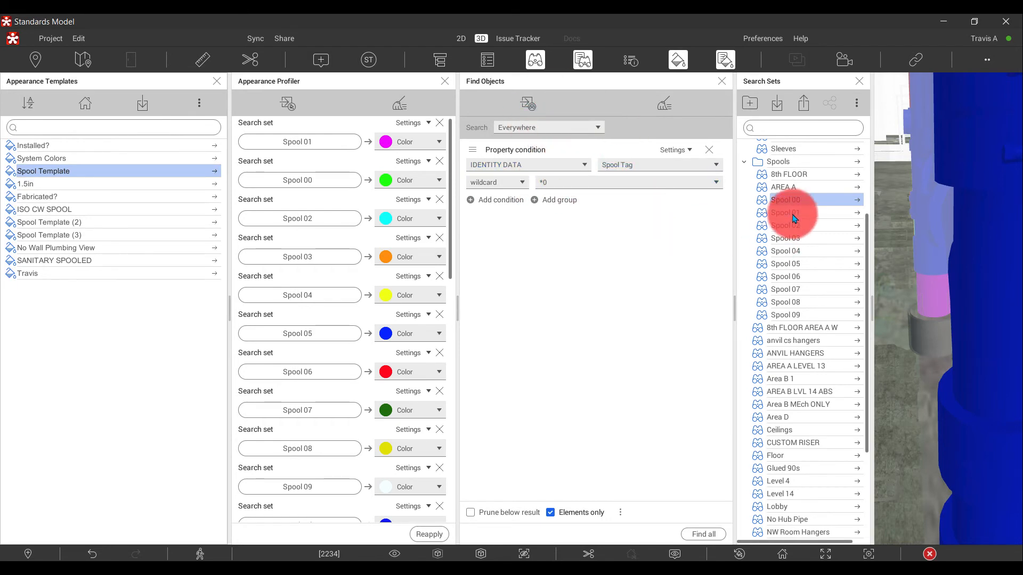
# Compare the Spool Tag wildcard conditions of the Spool 01, Spool 02, Spool 04 and Spool 05 search sets
pyautogui.click(792, 213)
pyautogui.click(544, 183)
pyautogui.write('*2')
pyautogui.press('Return')
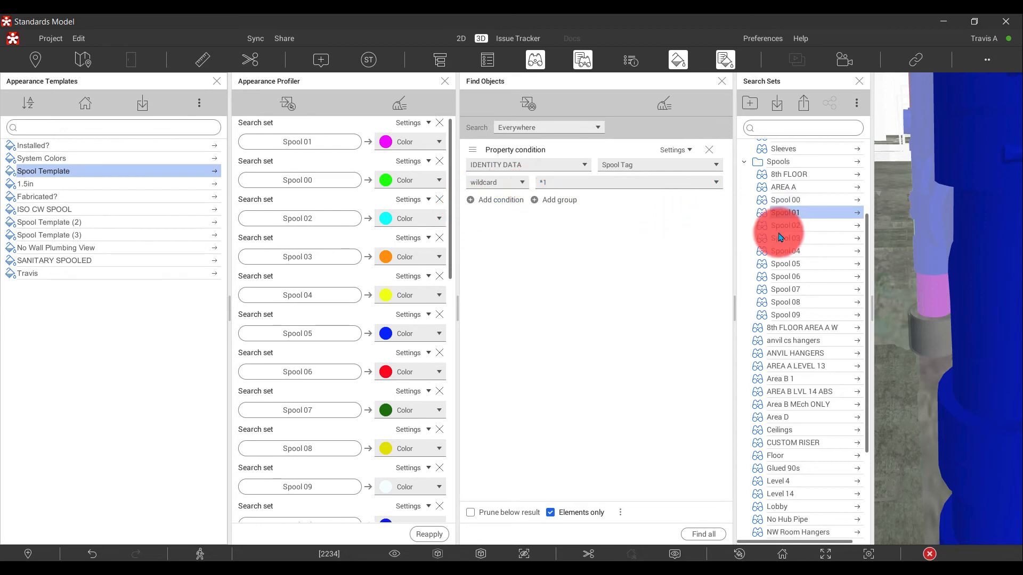
pyautogui.click(782, 227)
pyautogui.click(784, 255)
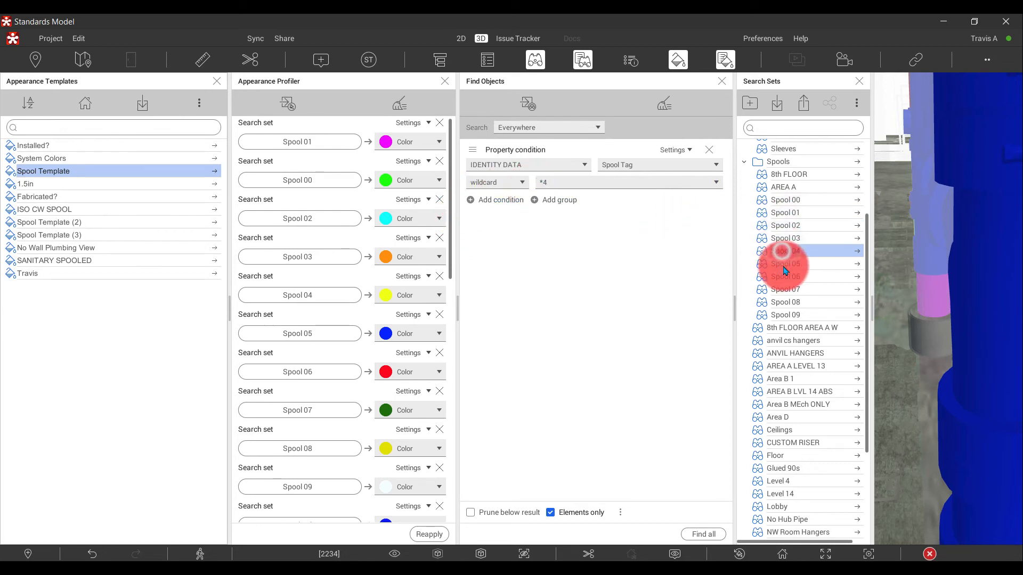
pyautogui.click(783, 264)
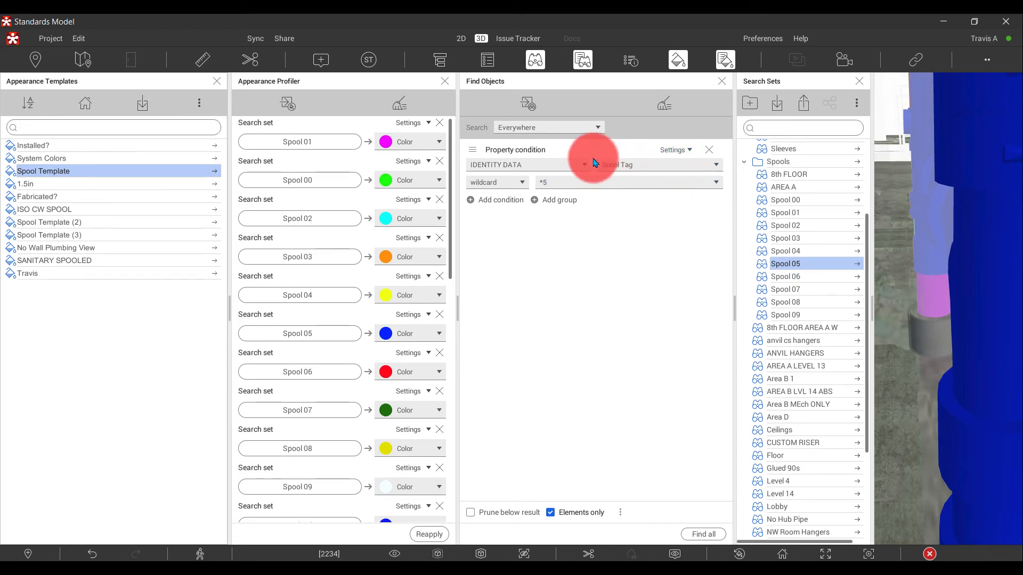
pyautogui.click(618, 165)
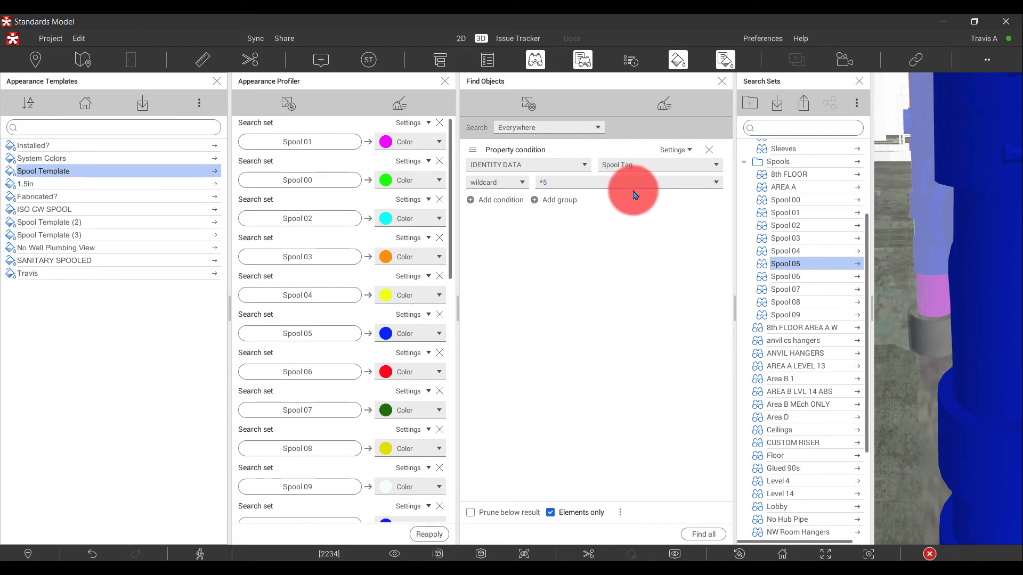
pyautogui.click(550, 179)
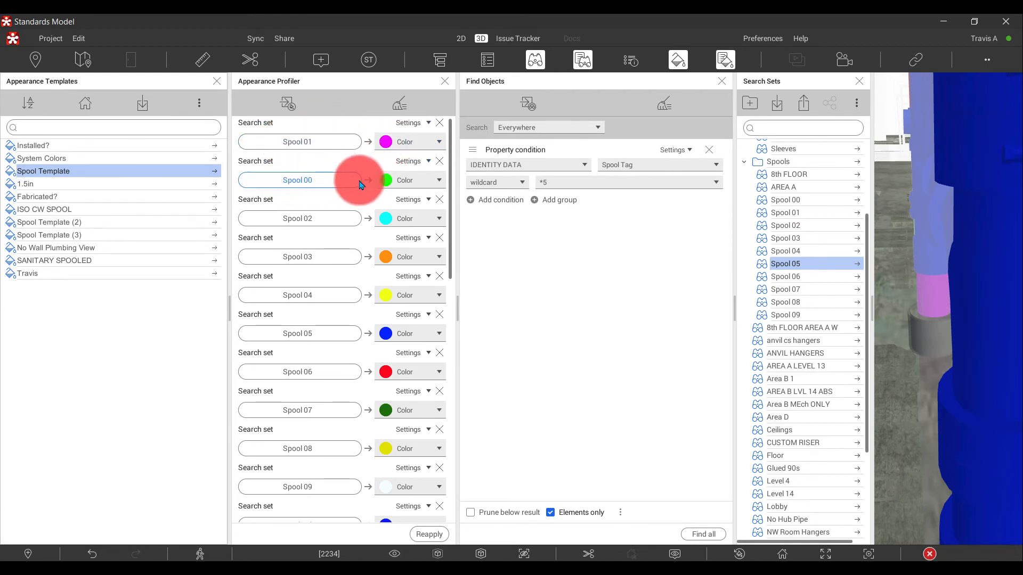
pyautogui.click(390, 227)
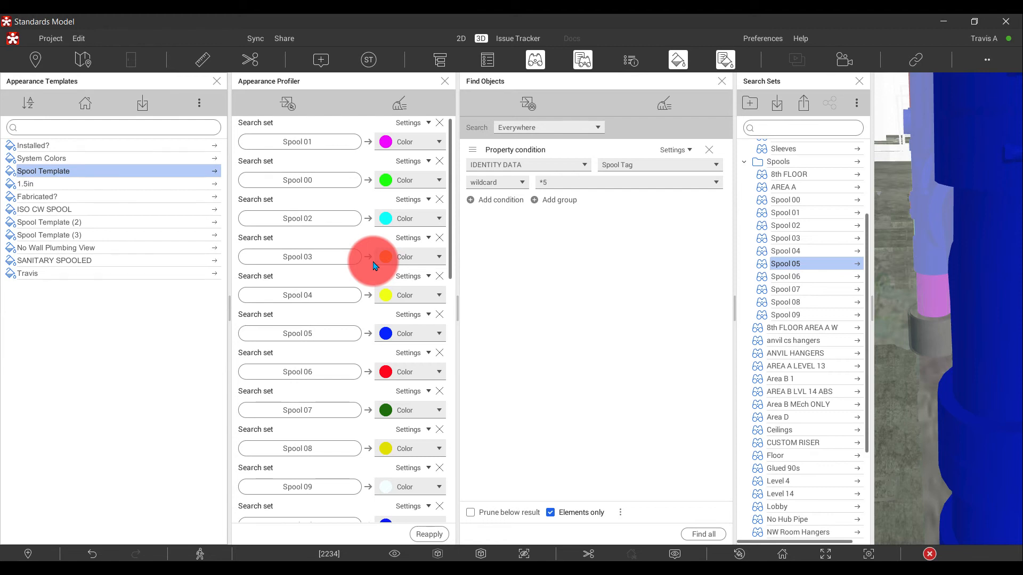
# Close Find Objects and Search Sets, and unload the other links to view the spool-colored piping on its own
pyautogui.click(722, 81)
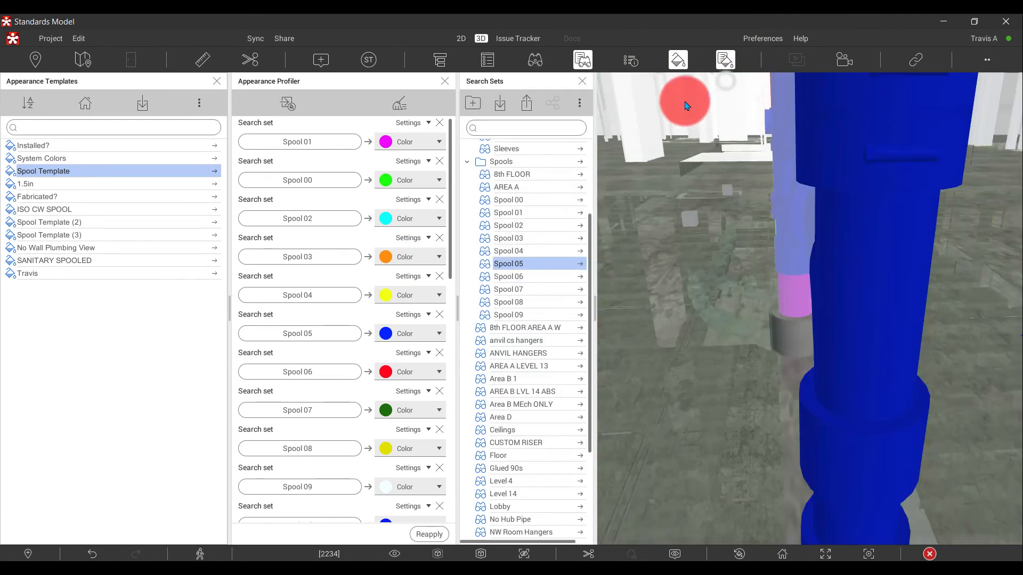
pyautogui.click(583, 81)
pyautogui.rightClick(824, 160)
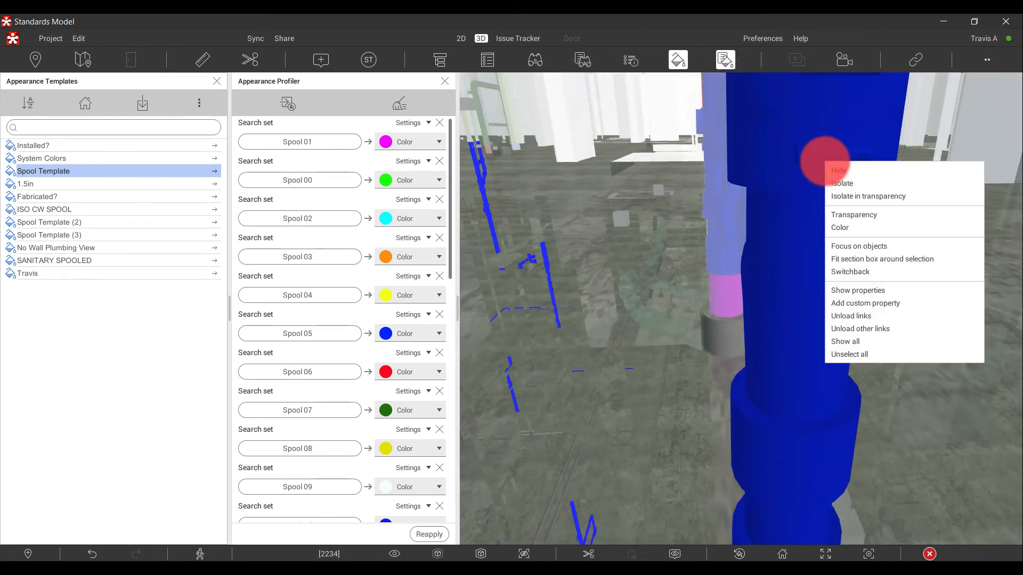
pyautogui.click(865, 330)
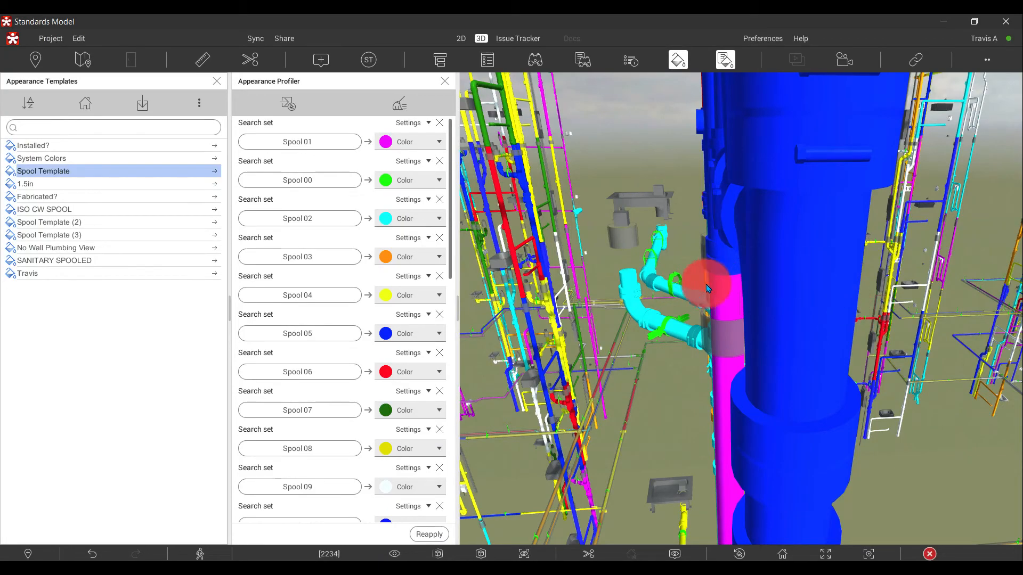
pyautogui.moveTo(718, 303); pyautogui.dragTo(655, 404, button='right')
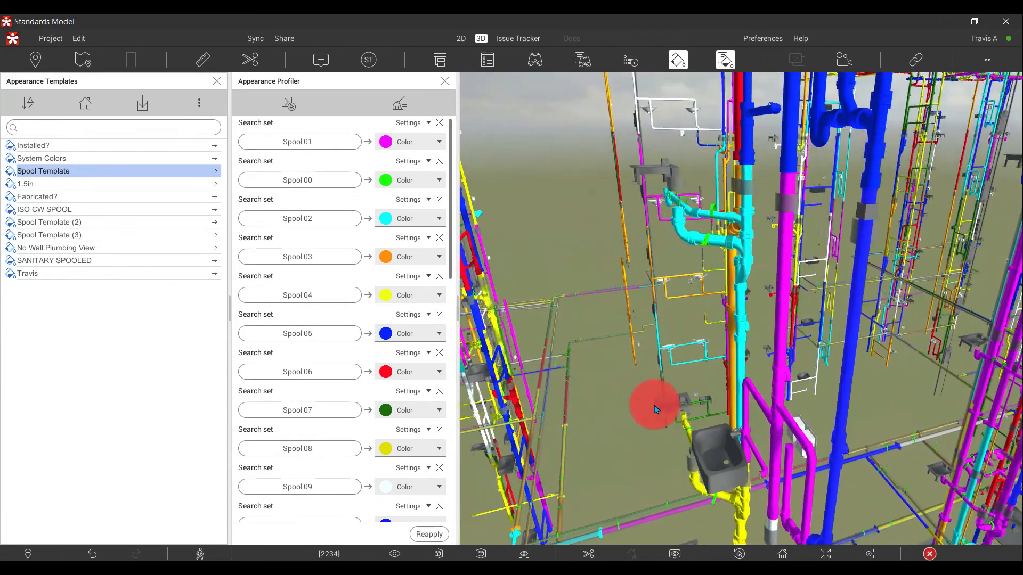
pyautogui.moveTo(713, 349); pyautogui.dragTo(226, 162, button='right')
# Apply the System Colors appearance template and inspect the colored piping in 3D
pyautogui.click(212, 159)
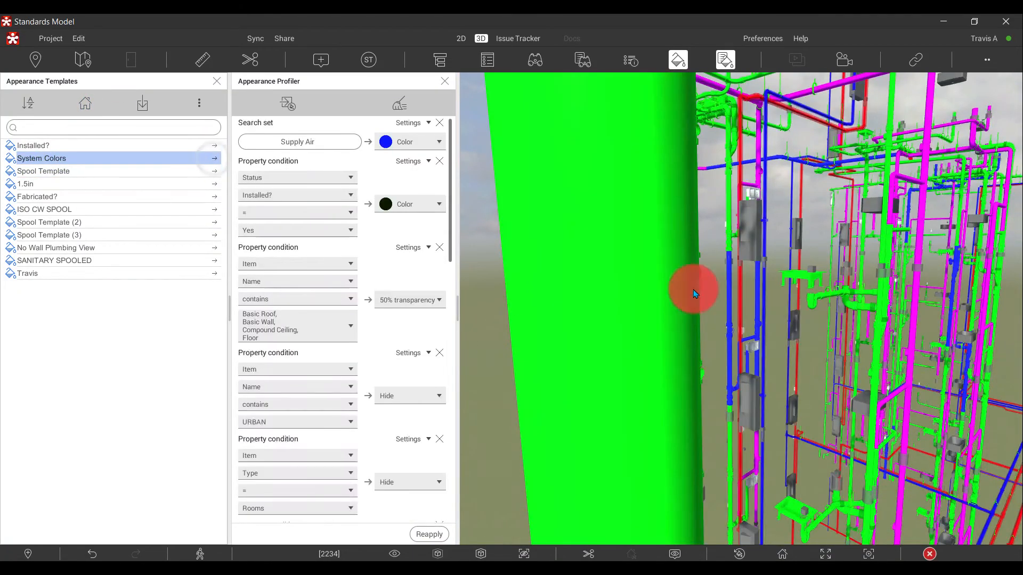
pyautogui.scroll(-5, 631, 284)
pyautogui.moveTo(711, 283); pyautogui.dragTo(816, 242, button='right')
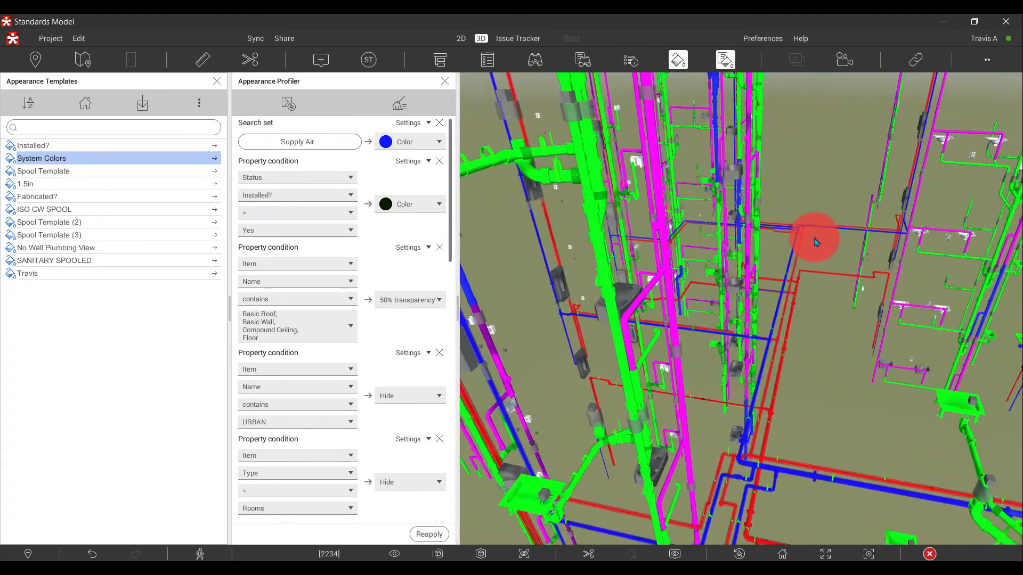
pyautogui.moveTo(802, 311); pyautogui.dragTo(789, 347, button='middle')
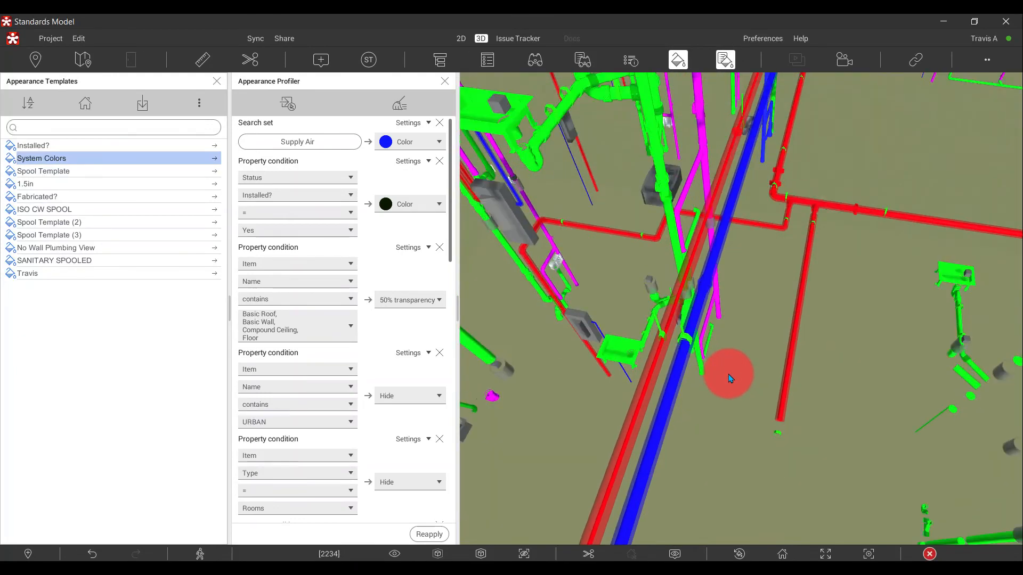
pyautogui.moveTo(729, 374); pyautogui.dragTo(783, 366, button='right')
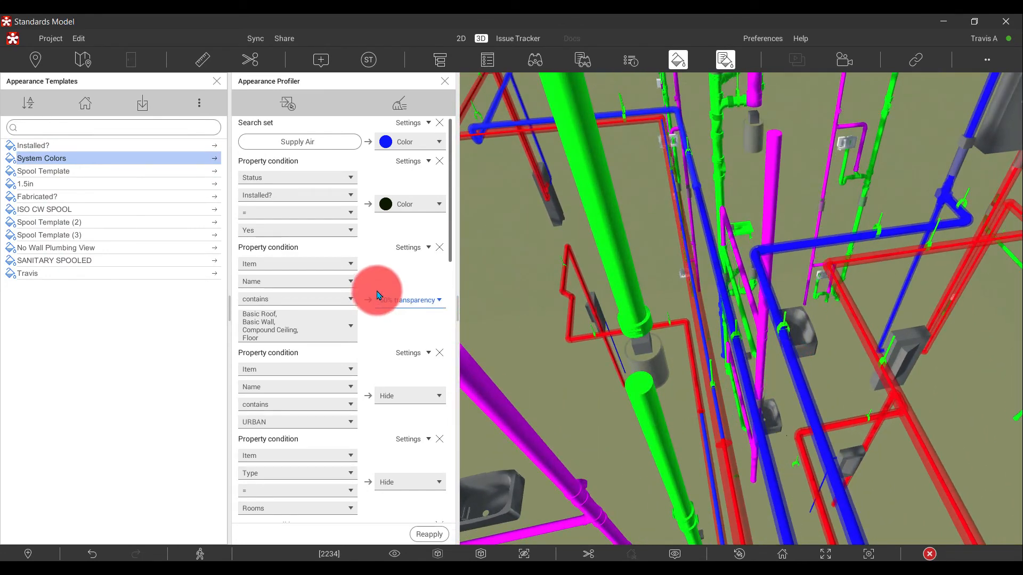
# Review the System Colors rules in the Appearance Profiler, including the DCW, DHW, CHWS, Sanitary and Vent conditions
pyautogui.scroll(-10, 373, 229)
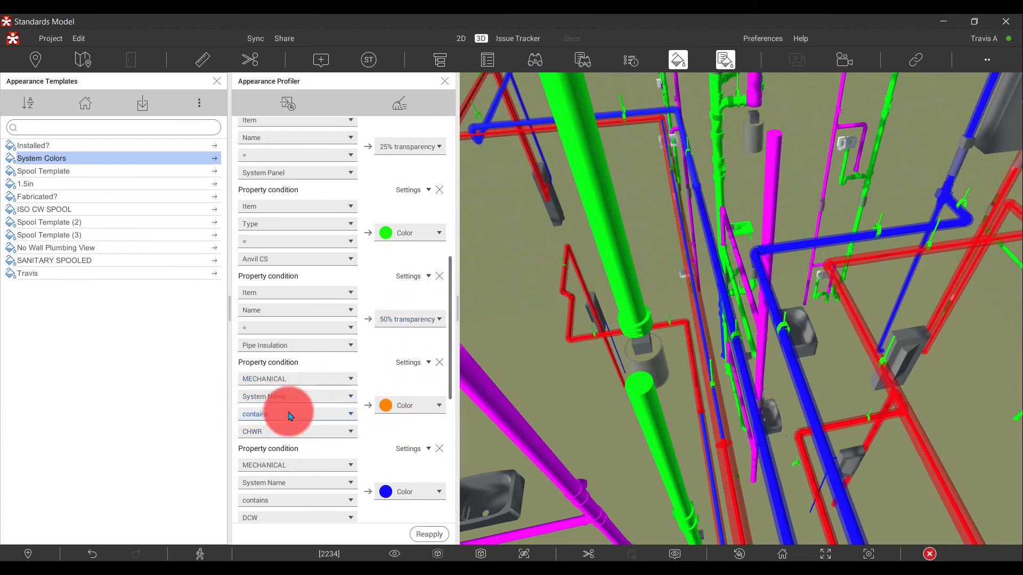
pyautogui.scroll(-5, 304, 453)
pyautogui.scroll(-1, 314, 443)
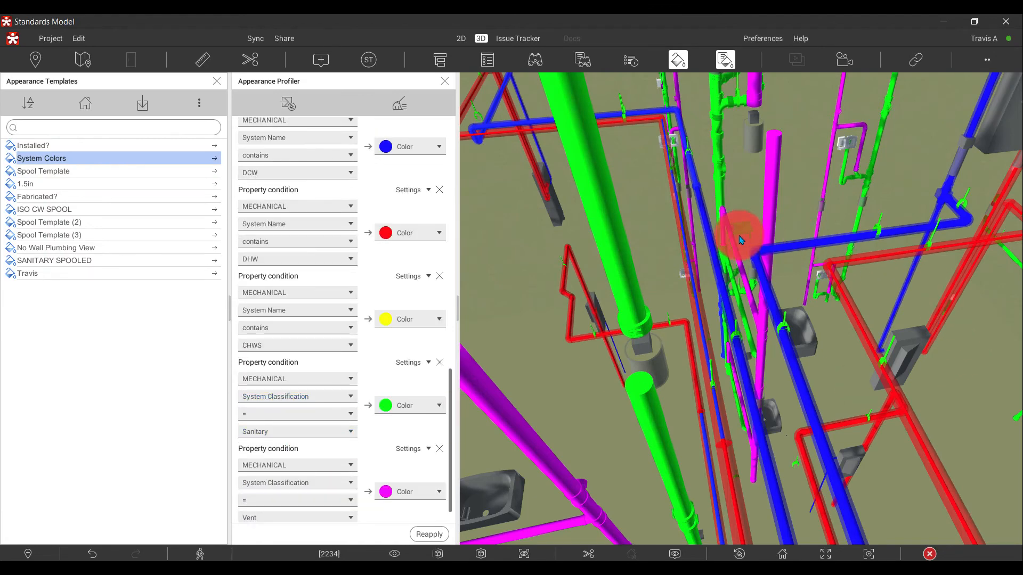
pyautogui.moveTo(740, 240)
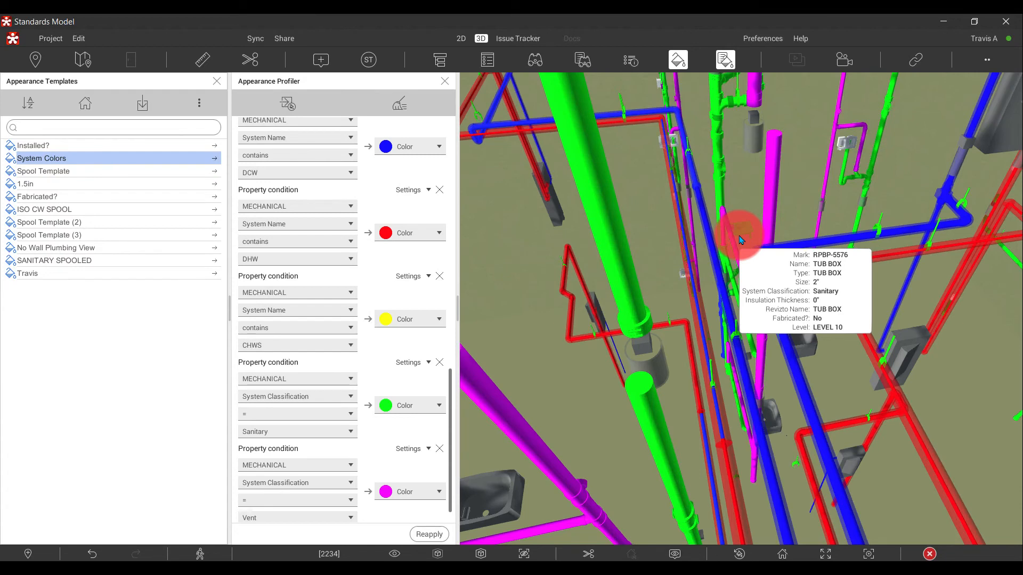
pyautogui.scroll(-1, 364, 352)
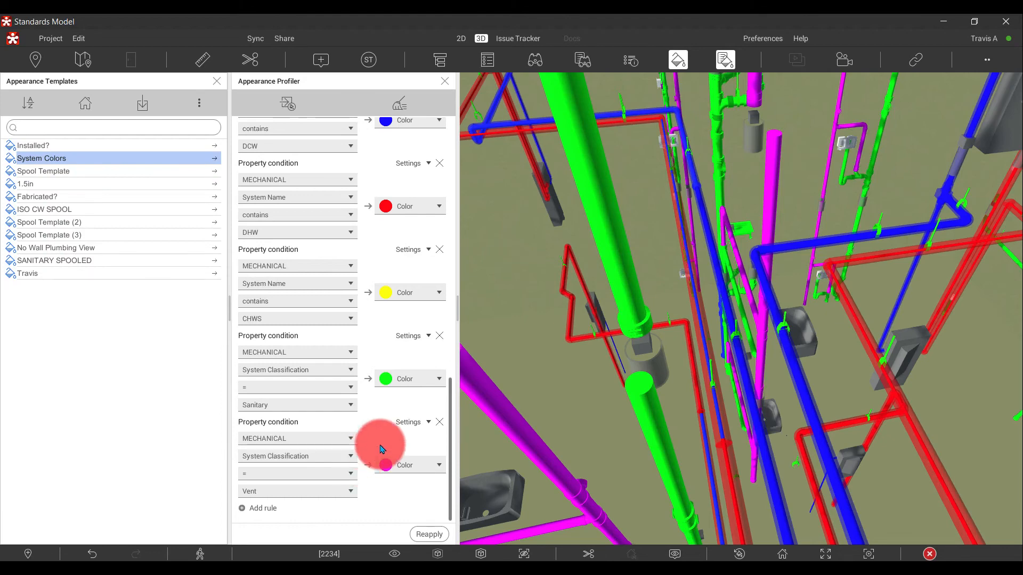
# Switch back to the Spool Template appearance and review its remaining property conditions
pyautogui.click(216, 173)
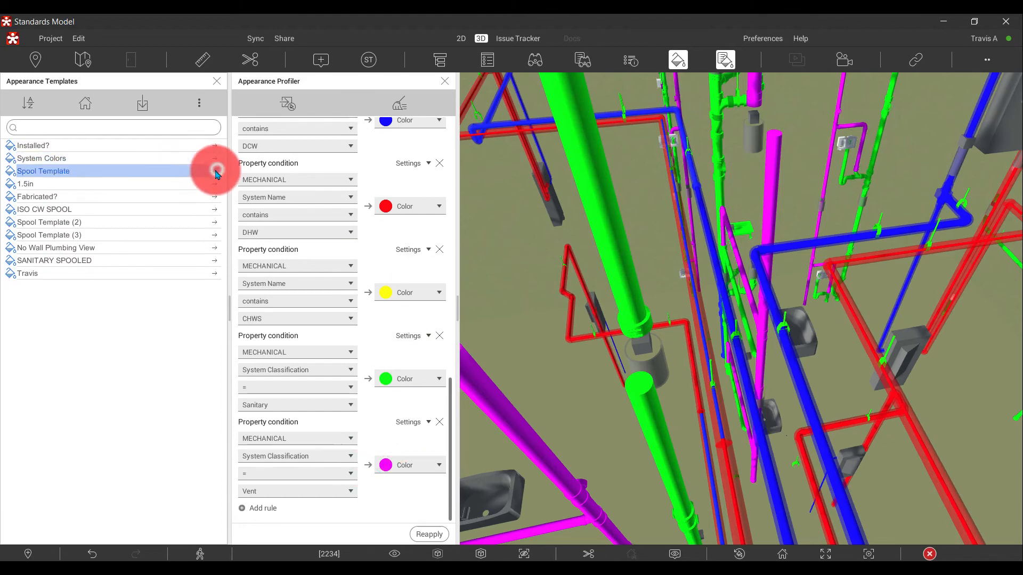
pyautogui.scroll(-15, 366, 345)
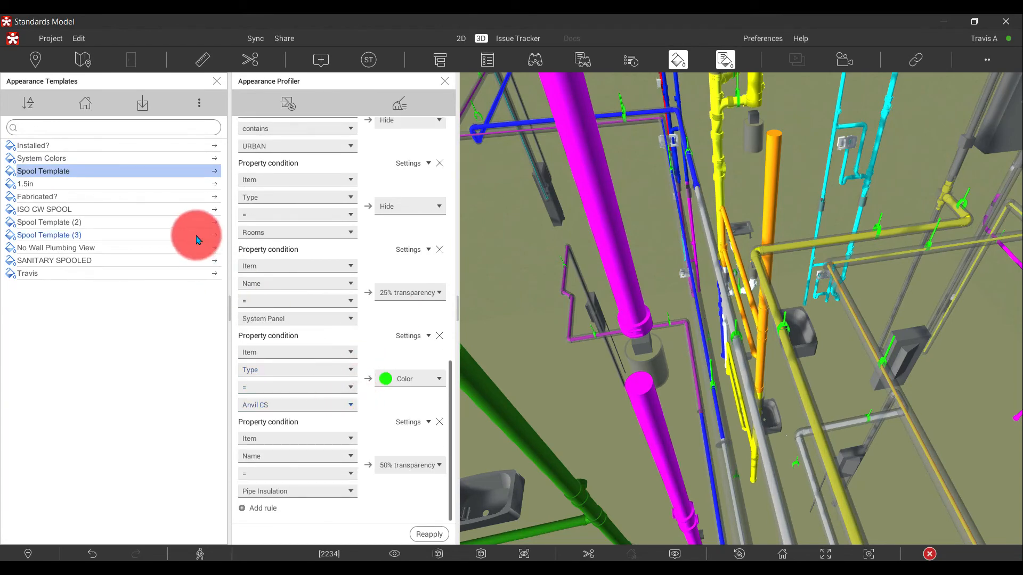
# Apply the Installed? appearance template and clear the selection to inspect the installation status of the piping
pyautogui.click(216, 147)
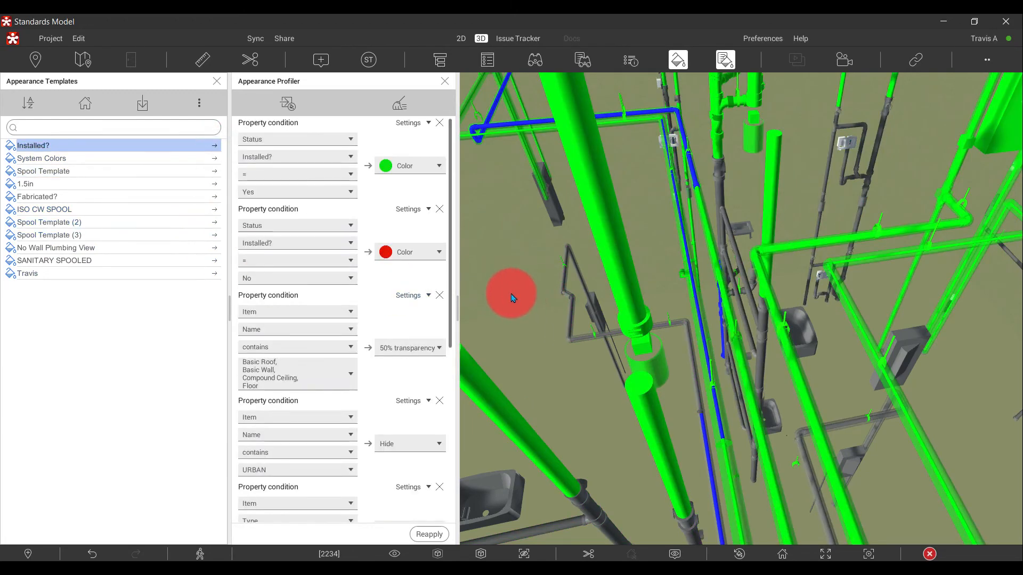
pyautogui.moveTo(501, 271); pyautogui.dragTo(734, 258)
pyautogui.click(737, 302)
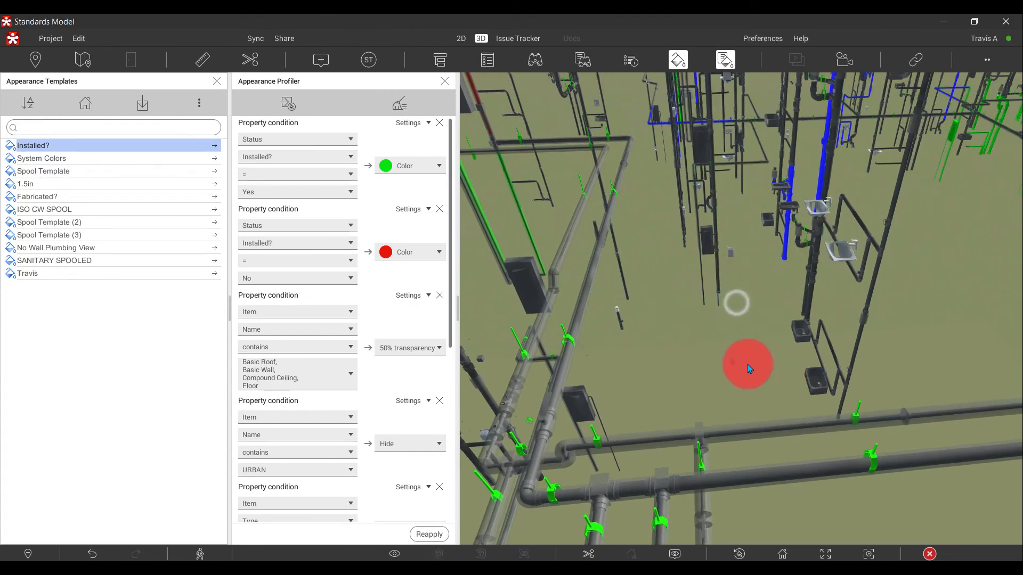
pyautogui.click(747, 362)
pyautogui.moveTo(739, 366); pyautogui.dragTo(618, 241, button='right')
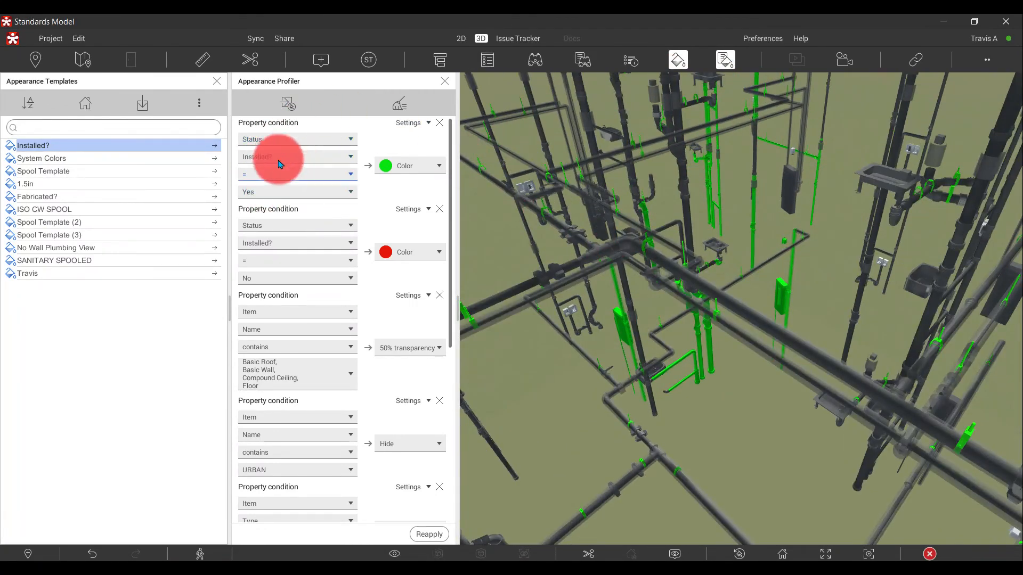
pyautogui.moveTo(742, 141); pyautogui.dragTo(589, 330, button='right')
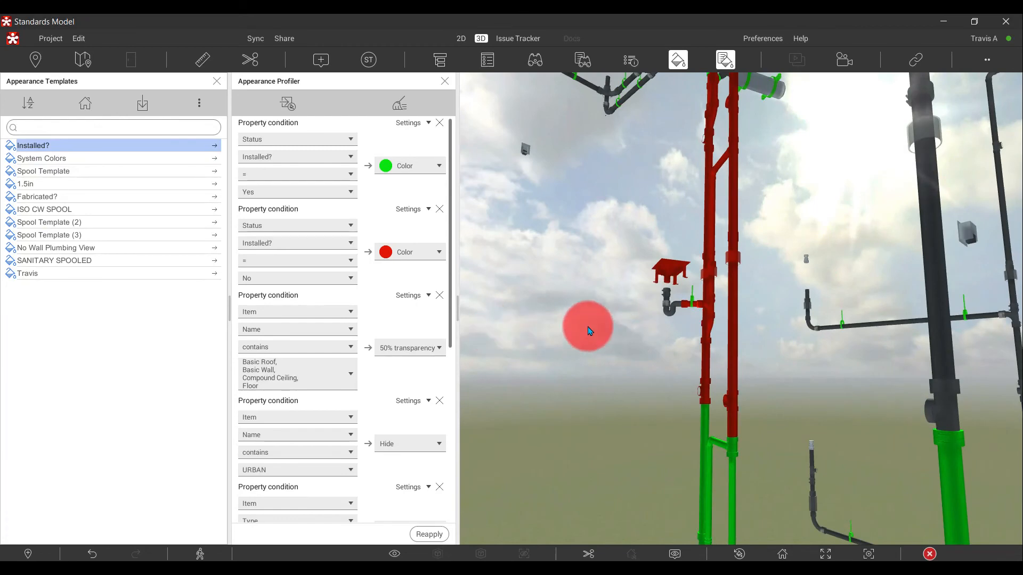
# Reapply the System Colors appearance template to the model
pyautogui.click(217, 164)
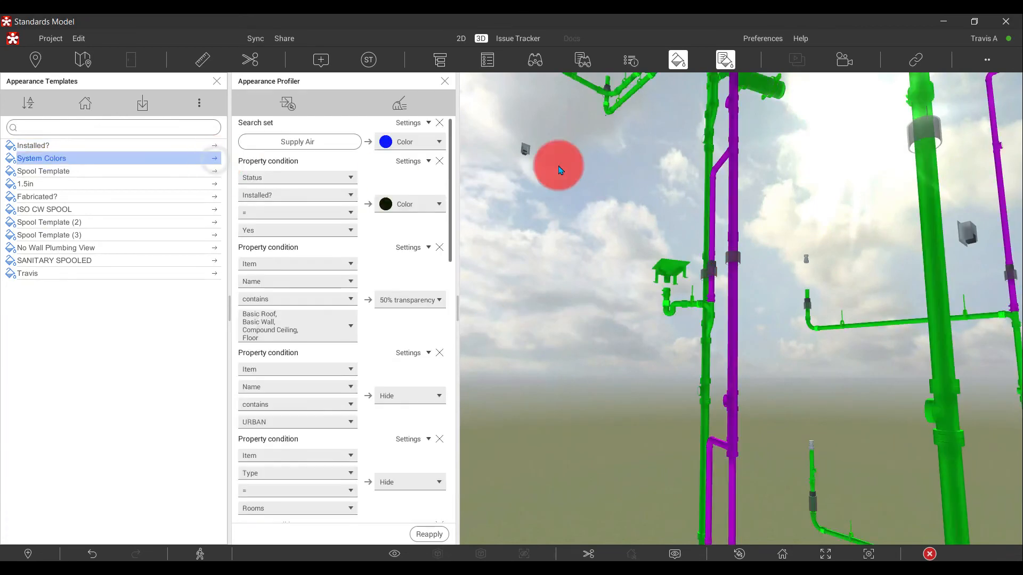
# Apply the Spool Template appearance and inspect the riser piping colored by spool
pyautogui.moveTo(559, 165); pyautogui.dragTo(262, 183, button='right')
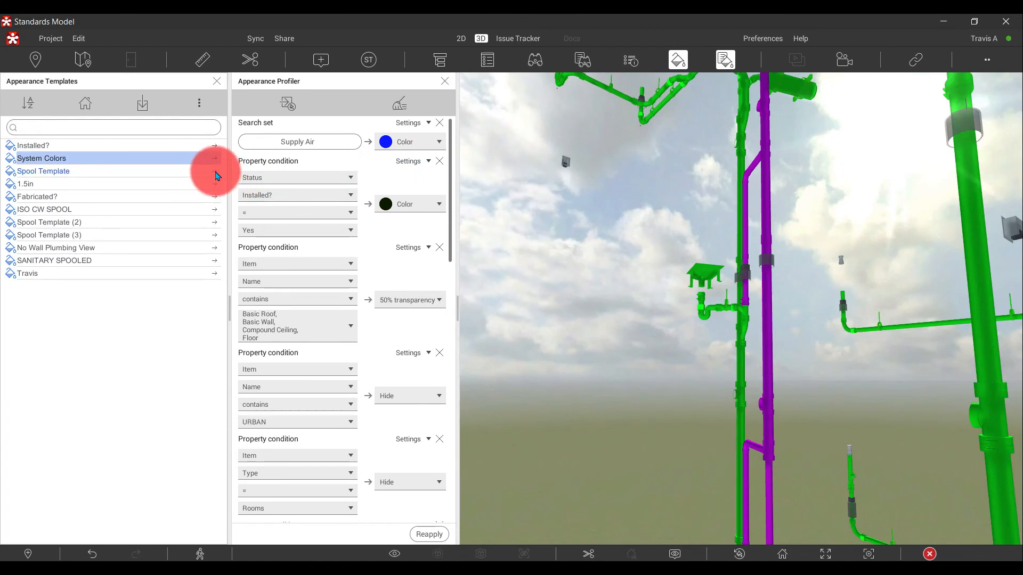
pyautogui.click(215, 172)
pyautogui.moveTo(747, 245); pyautogui.dragTo(360, 190, button='right')
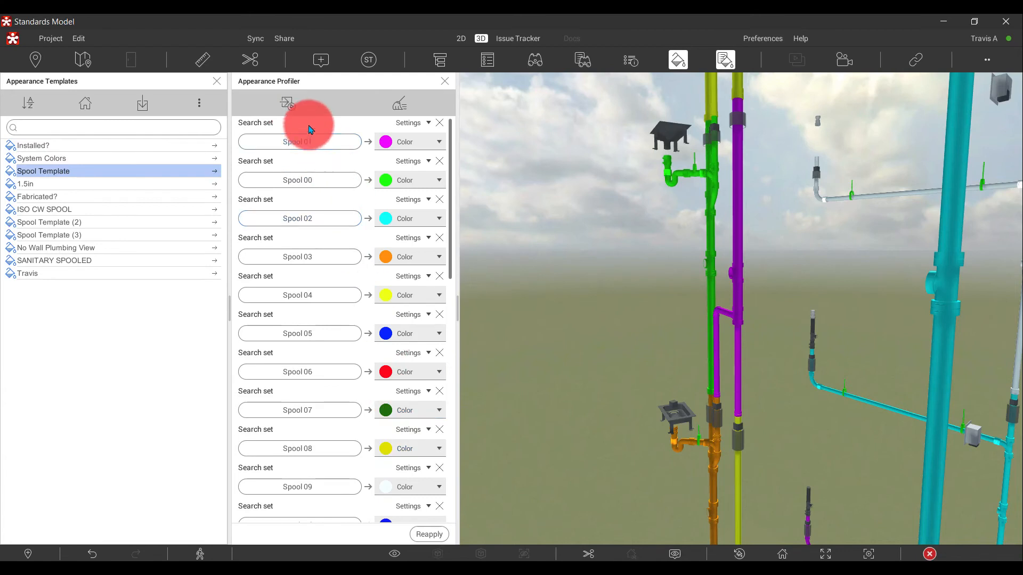
# Clear the Appearance Profiler rules and apply a search set rule coloring AREA B LVL 14 ABS green (1BFF1D)
pyautogui.click(401, 104)
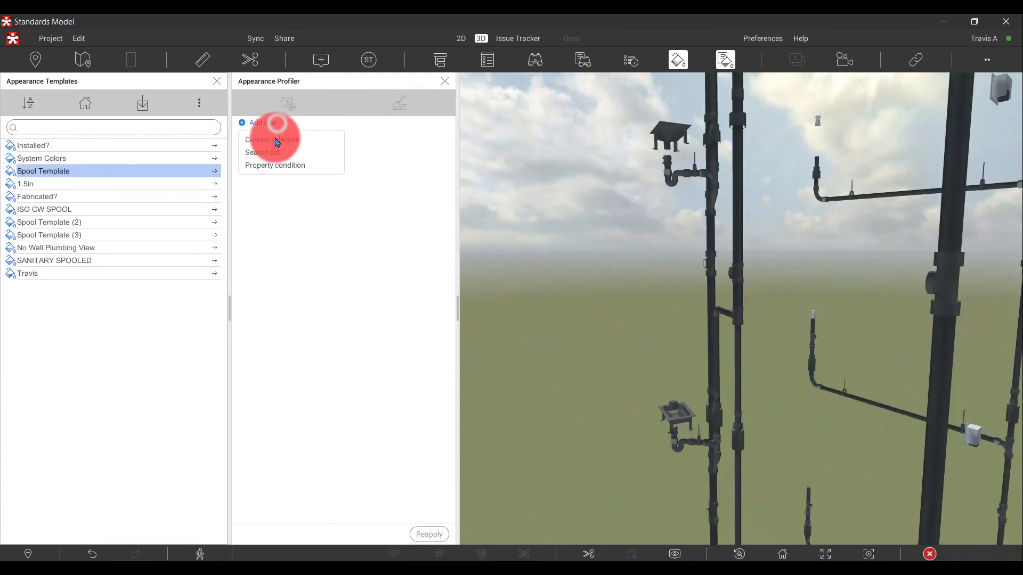
pyautogui.click(276, 154)
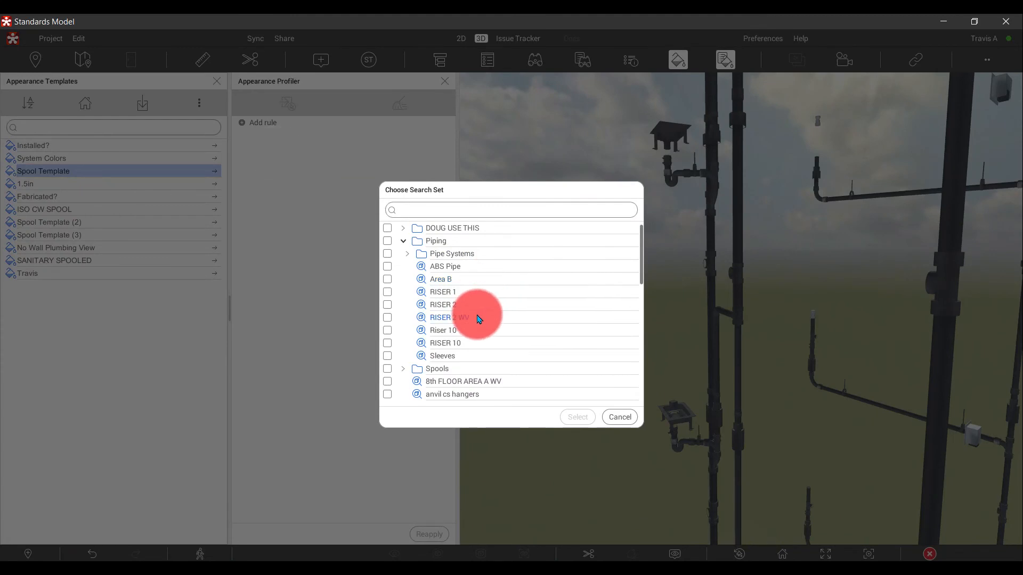
pyautogui.scroll(-5, 475, 319)
pyautogui.click(471, 257)
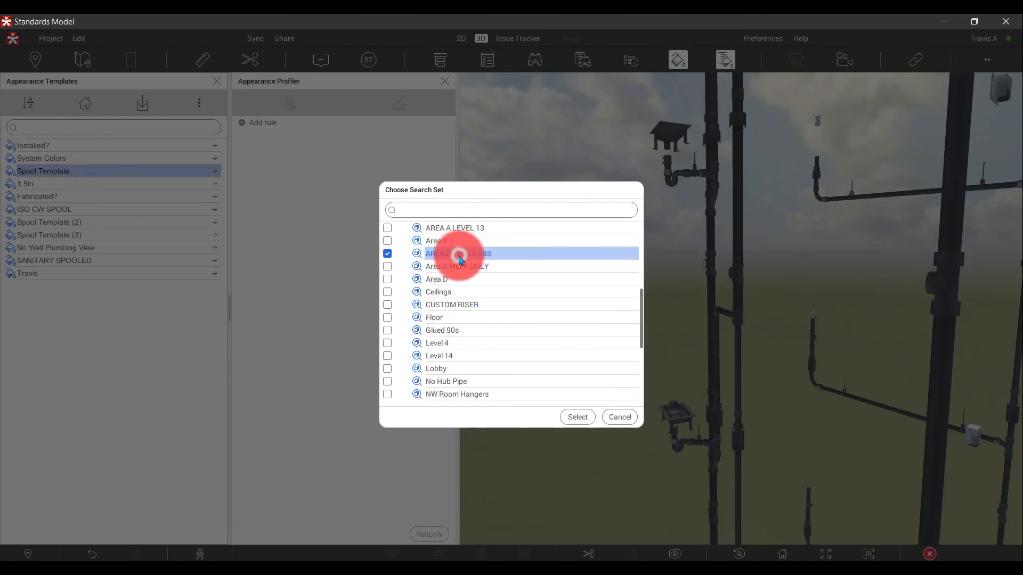
pyautogui.doubleClick(461, 260)
pyautogui.click(416, 142)
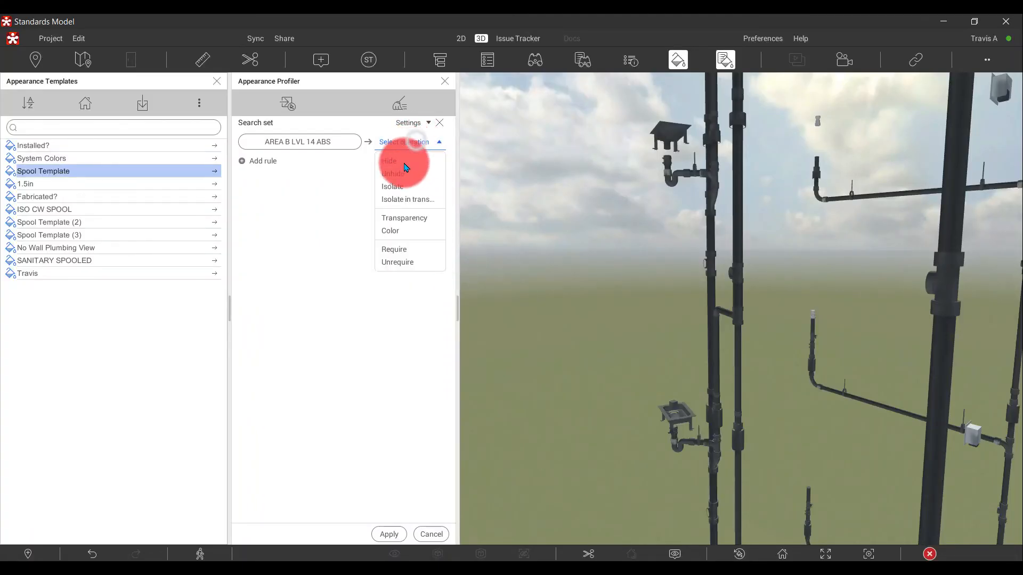
pyautogui.click(395, 230)
pyautogui.click(469, 184)
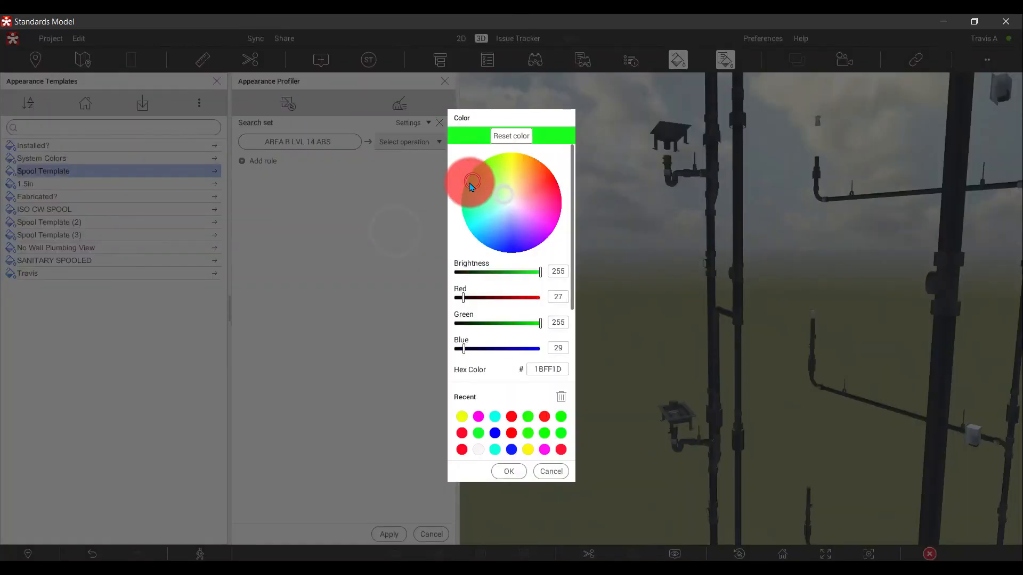
pyautogui.click(507, 471)
pyautogui.click(389, 535)
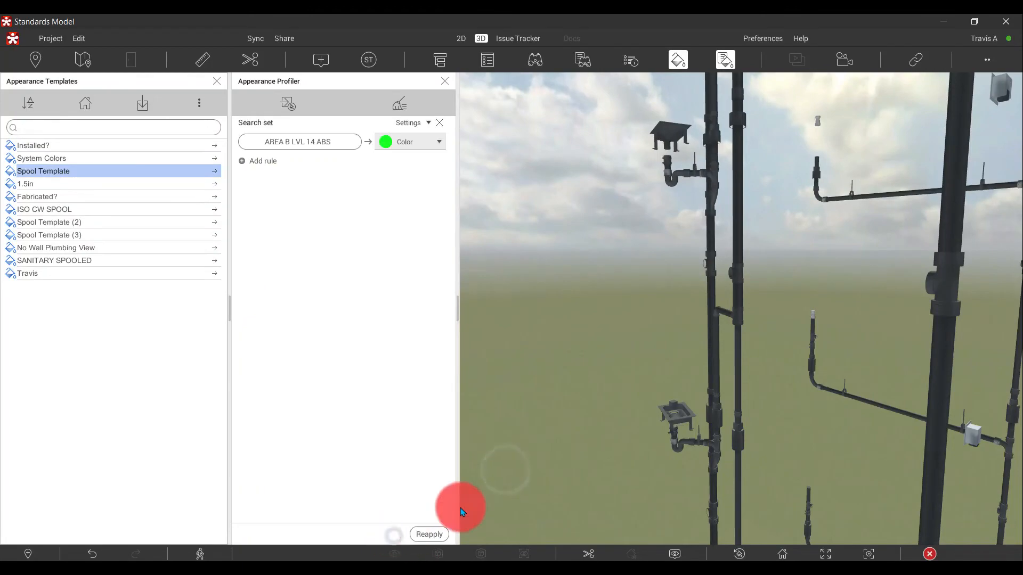
# Add and apply a second search set rule coloring Riser 10 red (FF1647), and inspect that riser in the model
pyautogui.moveTo(672, 310)
pyautogui.mouseDown()
pyautogui.moveTo(970, 310)
pyautogui.moveTo(936, 301)
pyautogui.moveTo(824, 393)
pyautogui.moveTo(847, 217)
pyautogui.moveTo(859, 210)
pyautogui.moveTo(849, 192)
pyautogui.moveTo(799, 209)
pyautogui.moveTo(802, 349)
pyautogui.moveTo(726, 324)
pyautogui.moveTo(495, 302)
pyautogui.moveTo(703, 288)
pyautogui.moveTo(666, 298)
pyautogui.mouseUp()
pyautogui.click(261, 162)
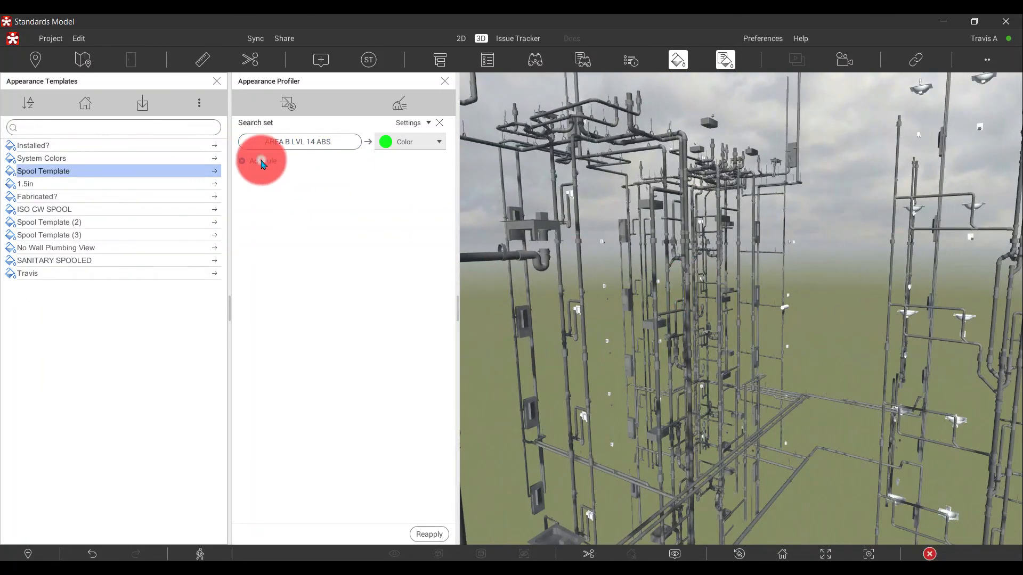
pyautogui.click(269, 203)
pyautogui.click(269, 197)
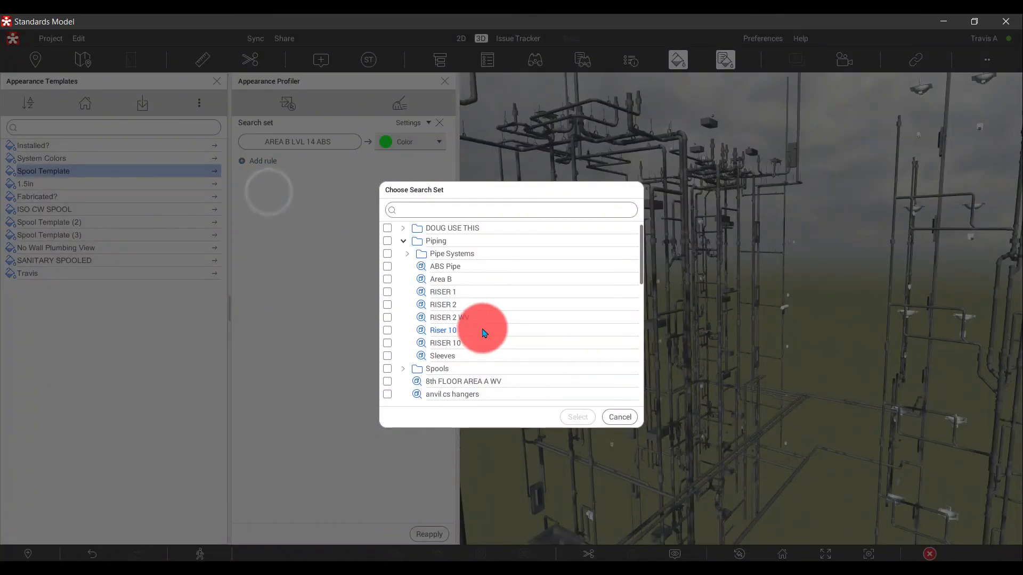
pyautogui.scroll(-1, 469, 332)
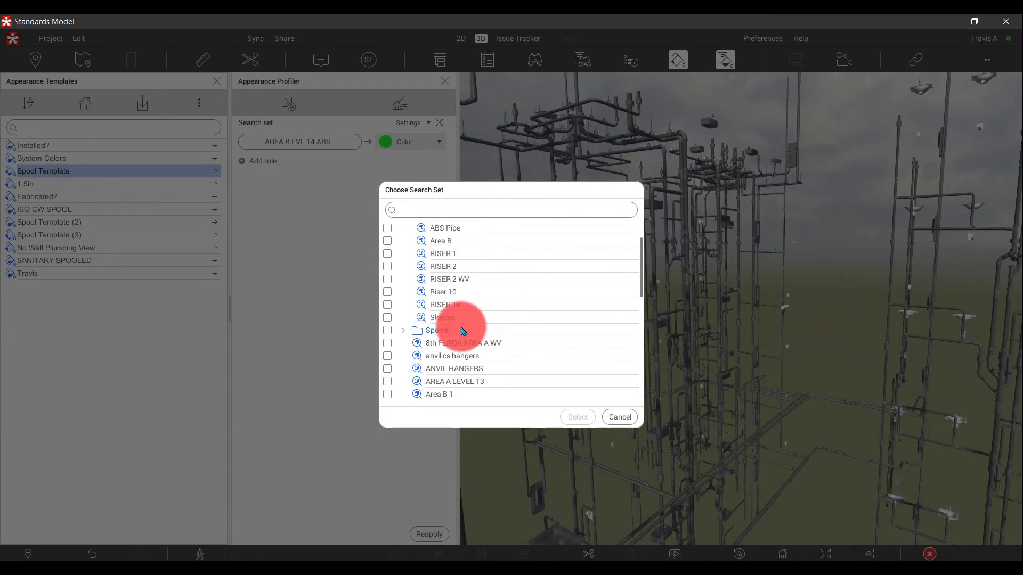
pyautogui.click(459, 296)
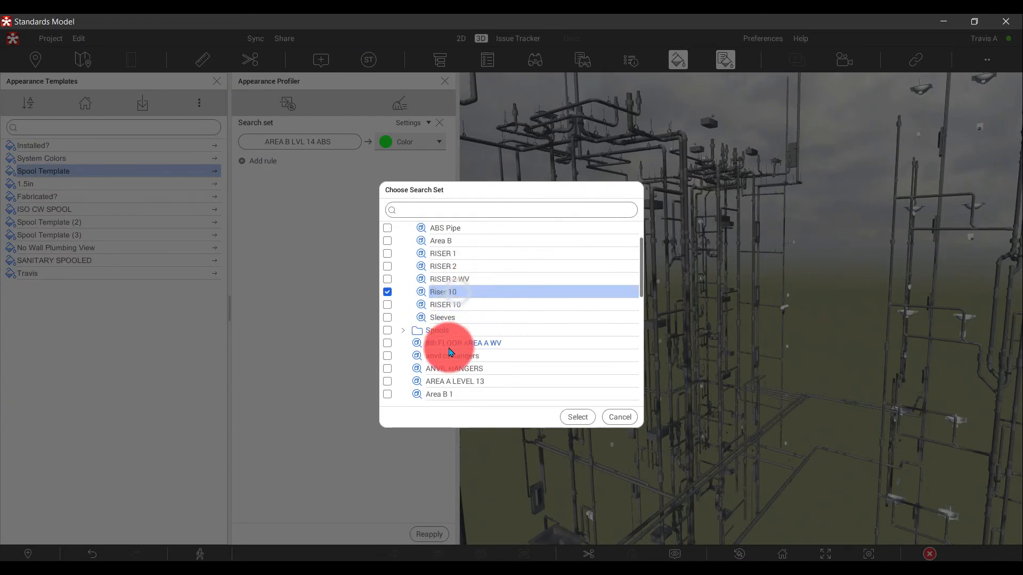
pyautogui.doubleClick(458, 299)
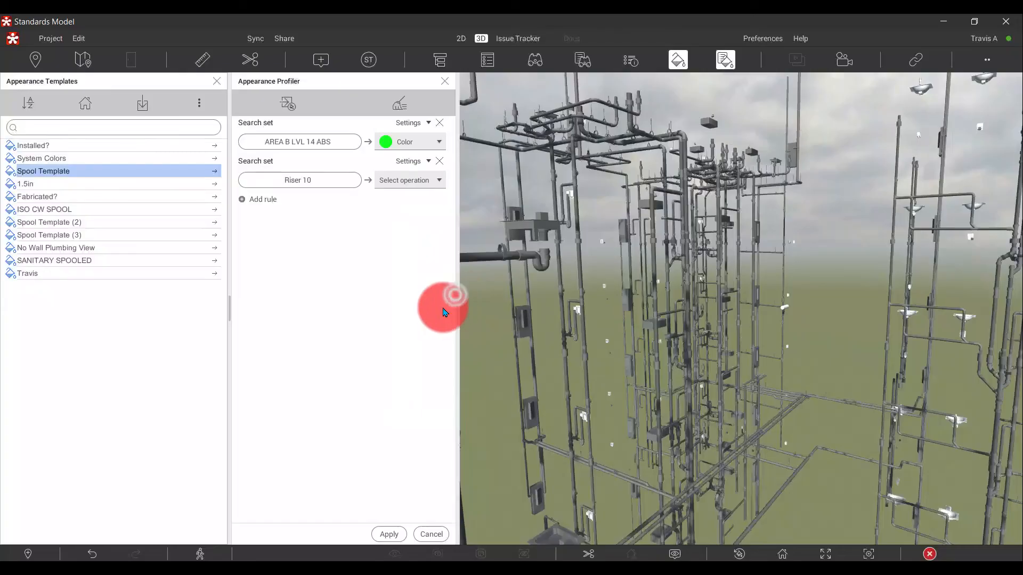
pyautogui.click(415, 180)
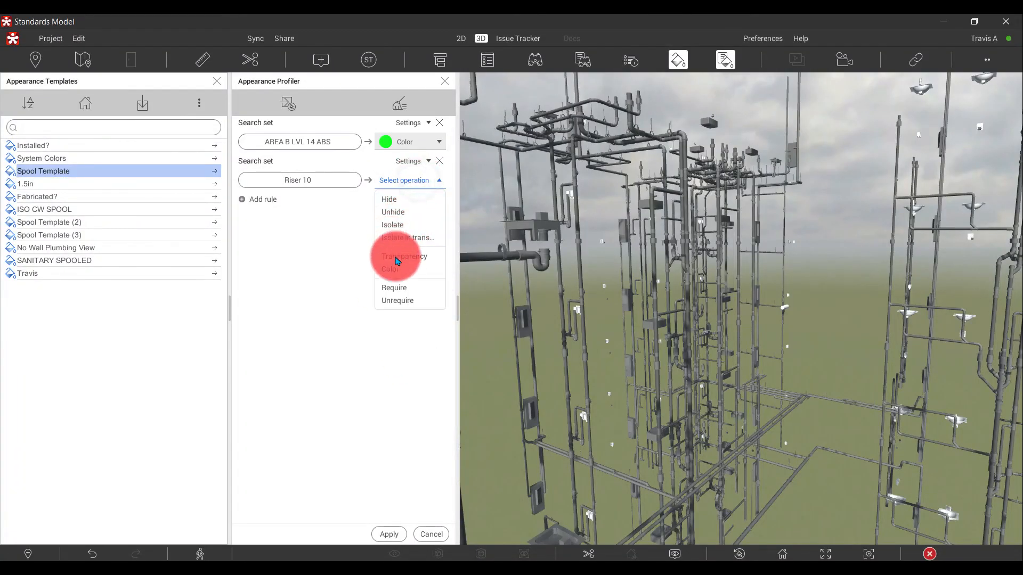
pyautogui.click(391, 269)
pyautogui.moveTo(534, 204); pyautogui.dragTo(554, 189)
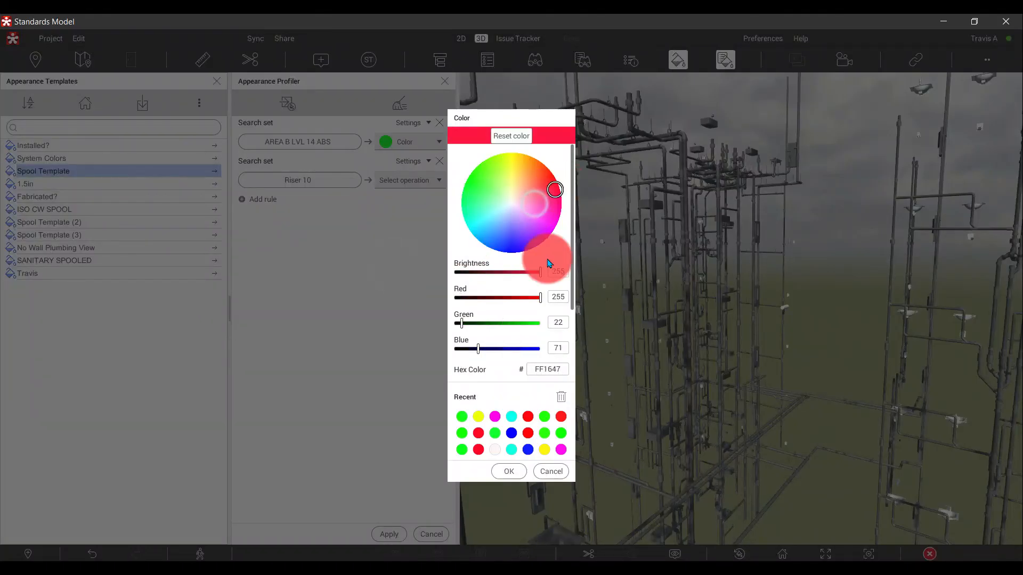
pyautogui.click(509, 471)
pyautogui.click(388, 535)
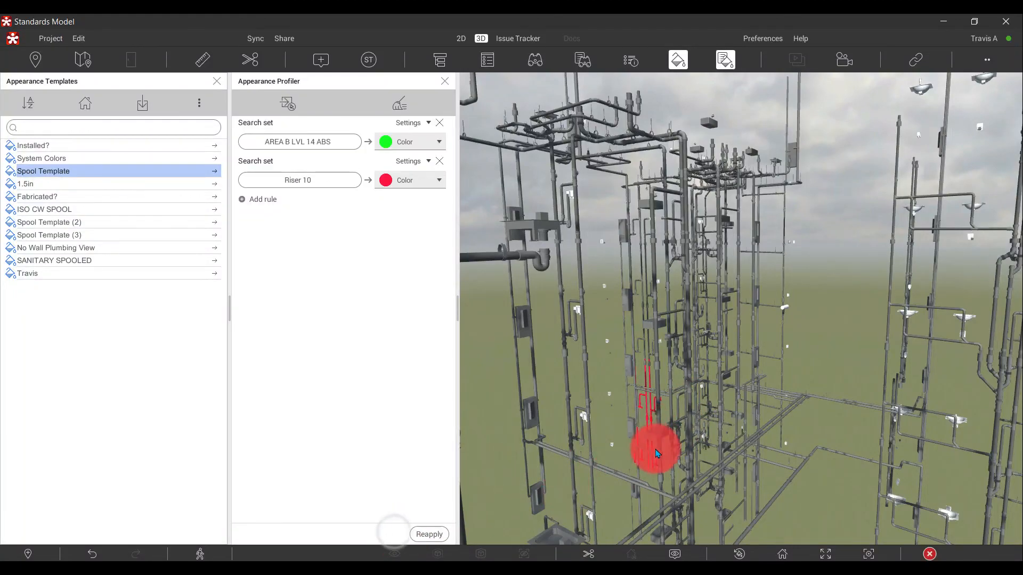
pyautogui.moveTo(659, 446); pyautogui.dragTo(705, 376)
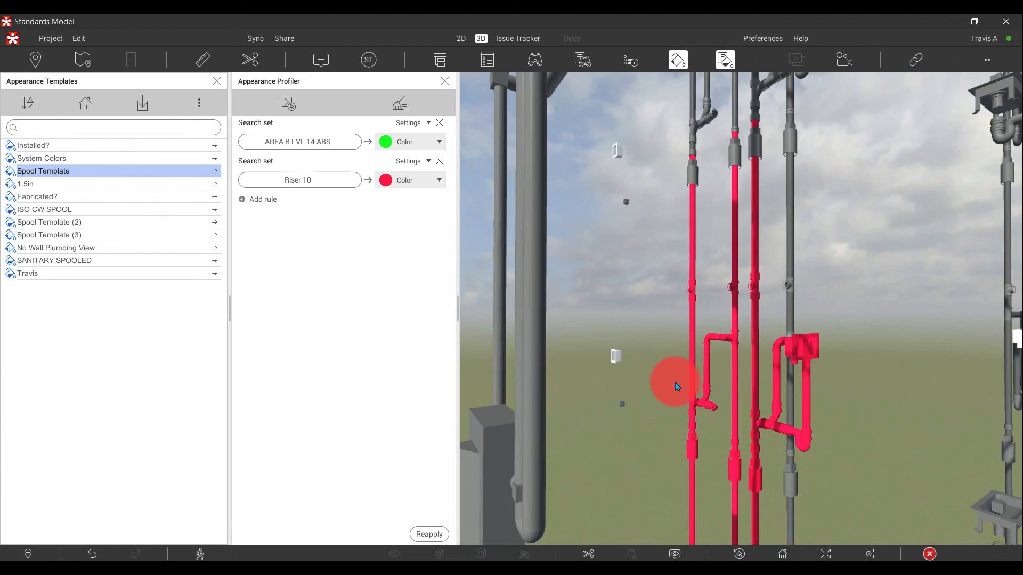
# Close the Appearance Profiler and compare the piping under the Installed?, Spool Template and System Colors appearances
pyautogui.click(445, 81)
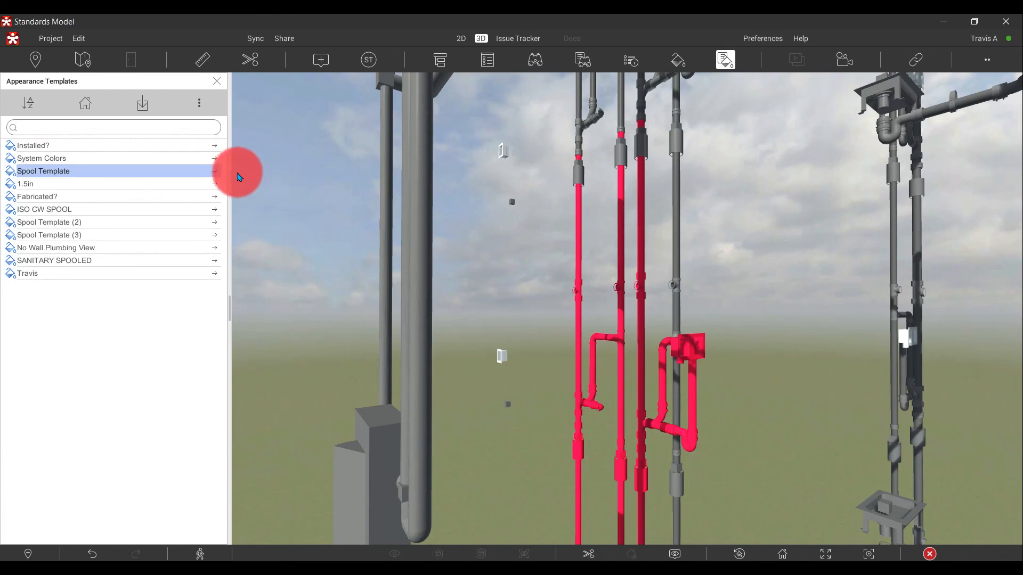
pyautogui.click(216, 149)
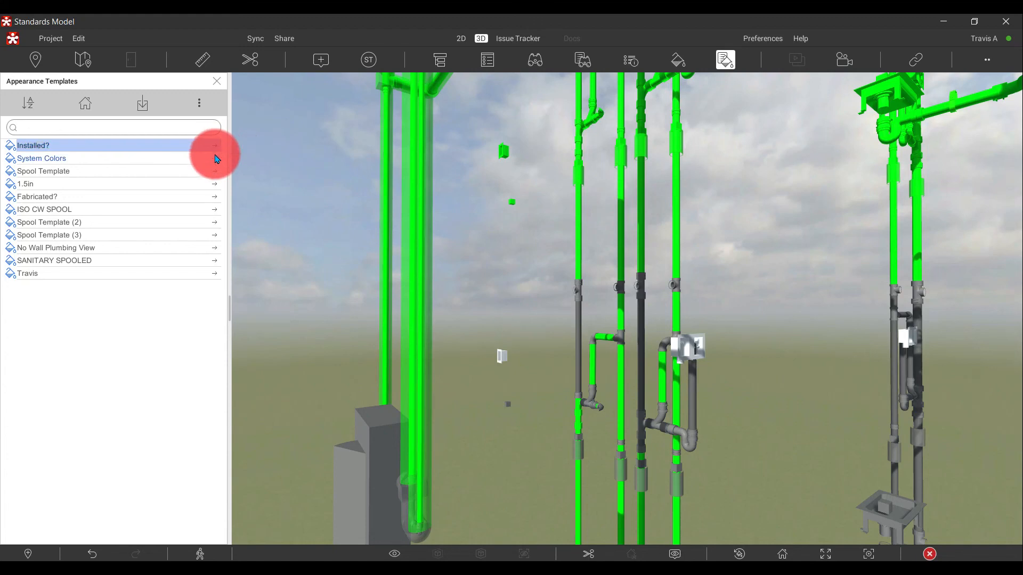
pyautogui.click(215, 171)
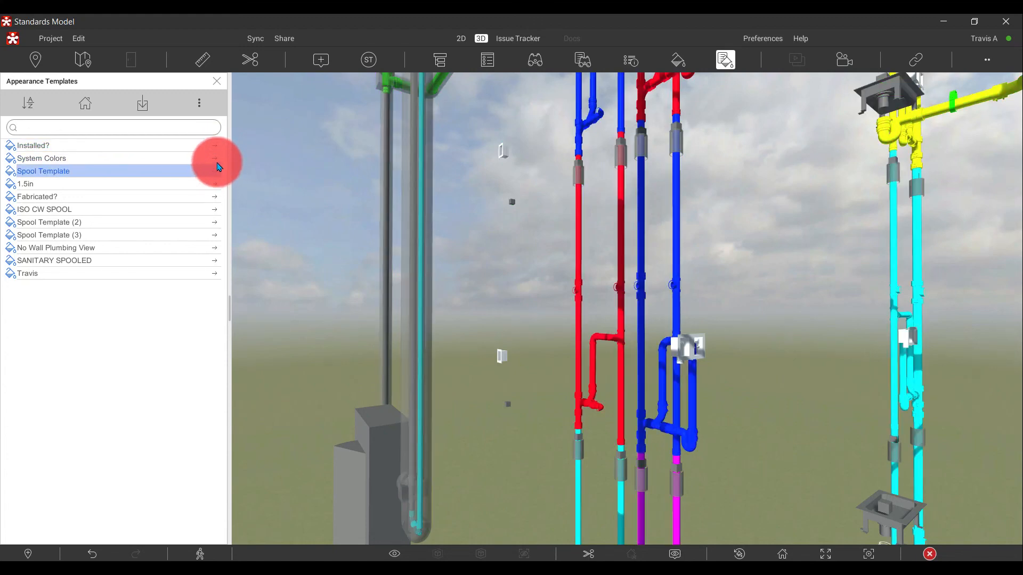
pyautogui.click(216, 159)
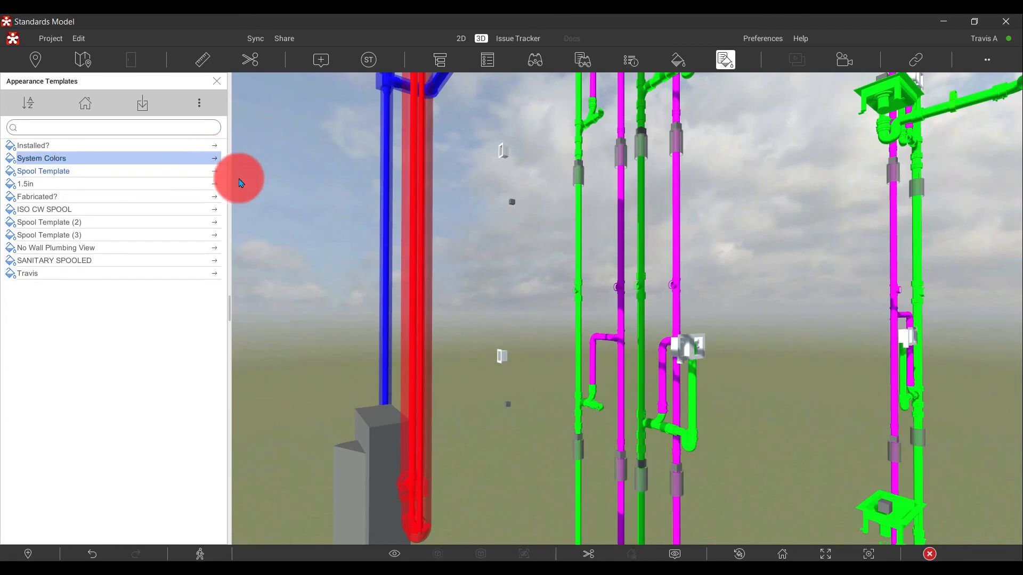
pyautogui.moveTo(400, 292); pyautogui.dragTo(410, 194)
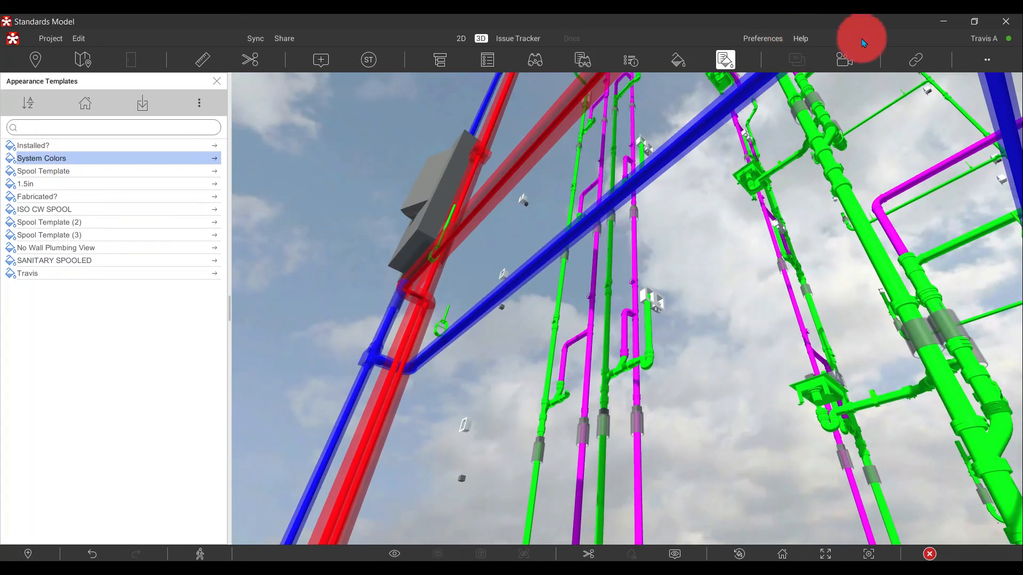
# Load the textured_output.obj and 145080-15 First Hill Tower_Central links into the 3D model
pyautogui.click(916, 60)
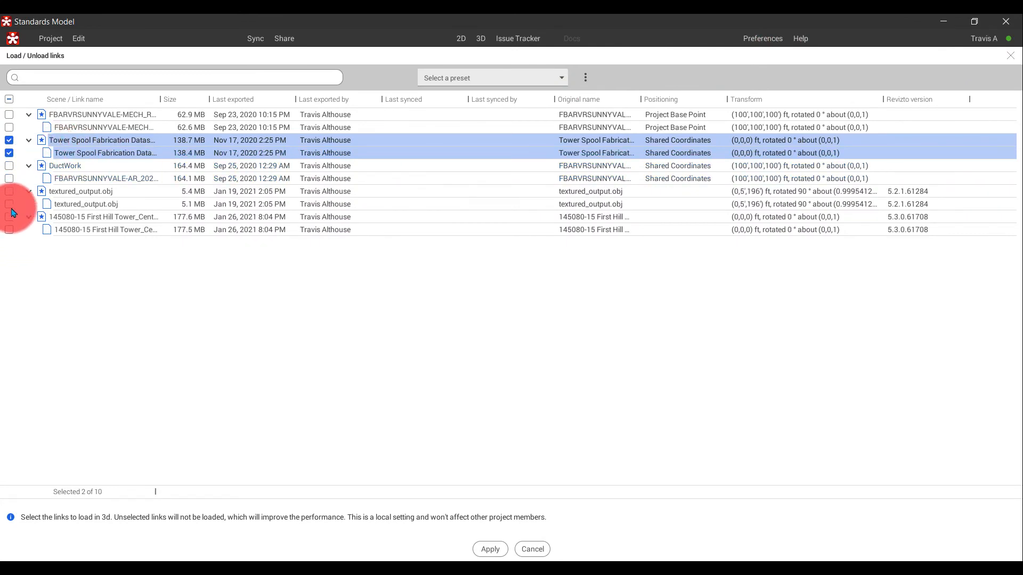
pyautogui.click(9, 191)
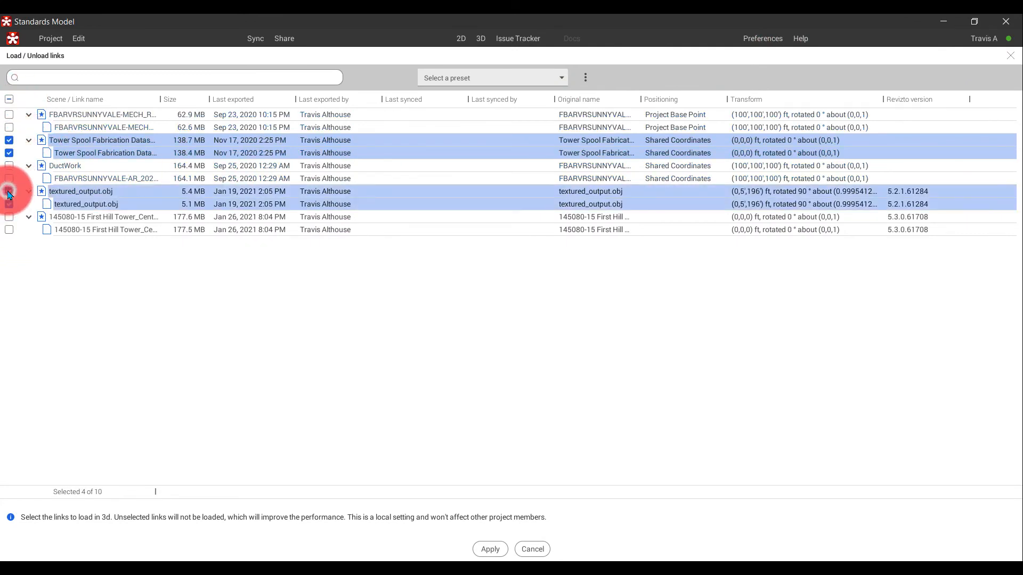
pyautogui.click(9, 216)
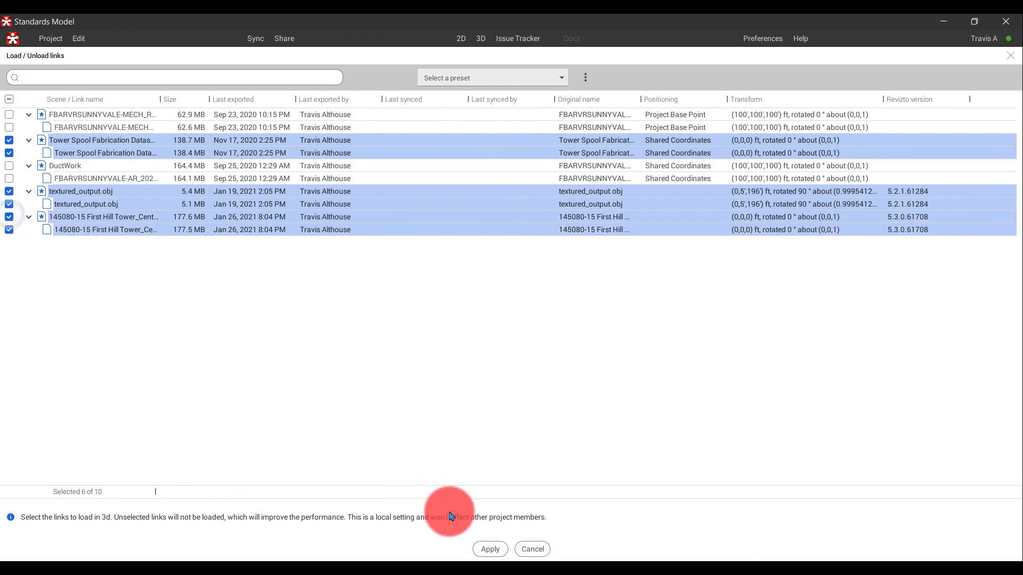
pyautogui.click(490, 549)
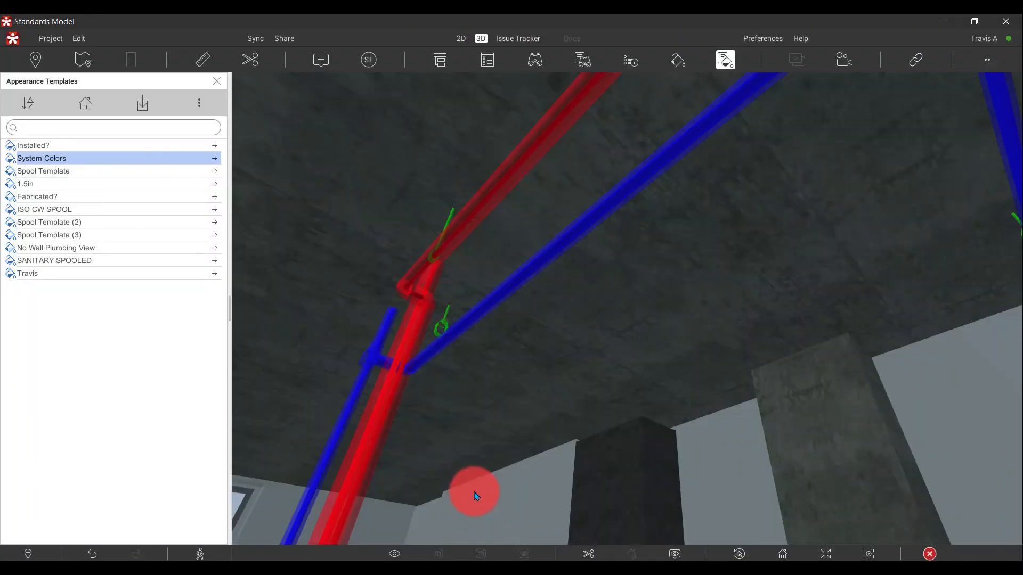
# Focus the view on textured_output.obj through the Object Tree, inspect the scan without its selection highlight, and close the open panels
pyautogui.click(440, 57)
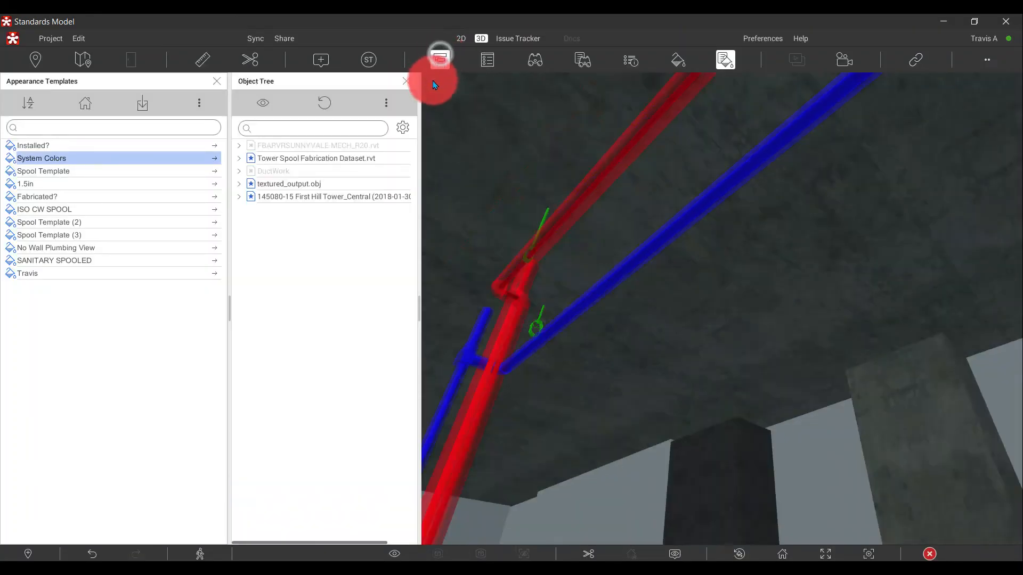
pyautogui.rightClick(276, 185)
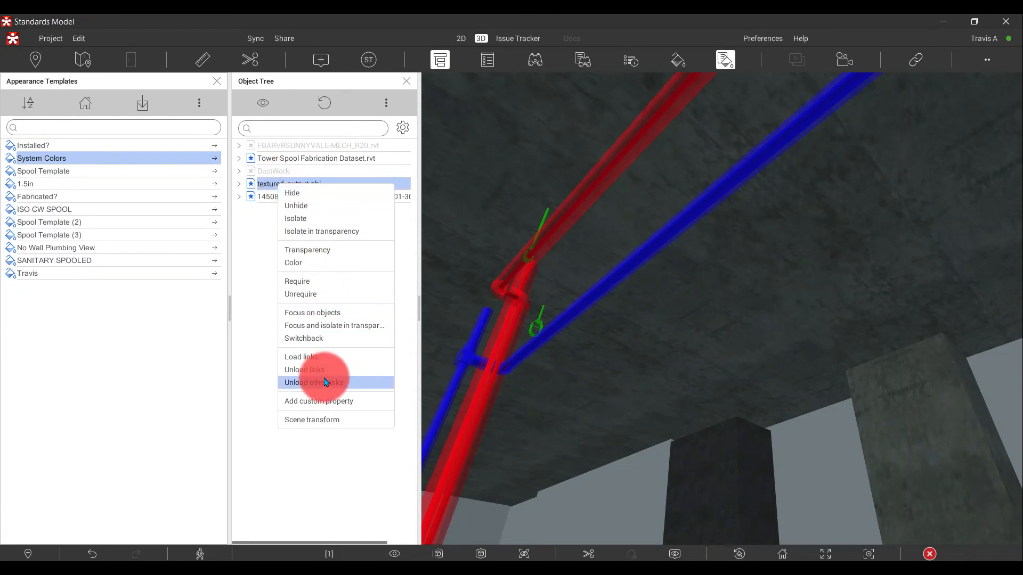
pyautogui.click(331, 313)
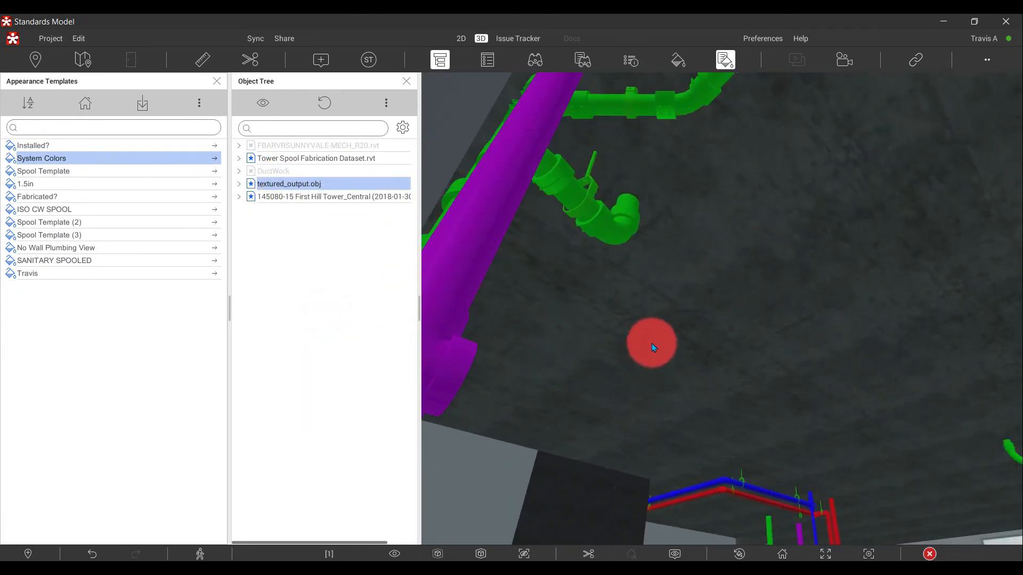
pyautogui.moveTo(652, 345); pyautogui.dragTo(689, 376)
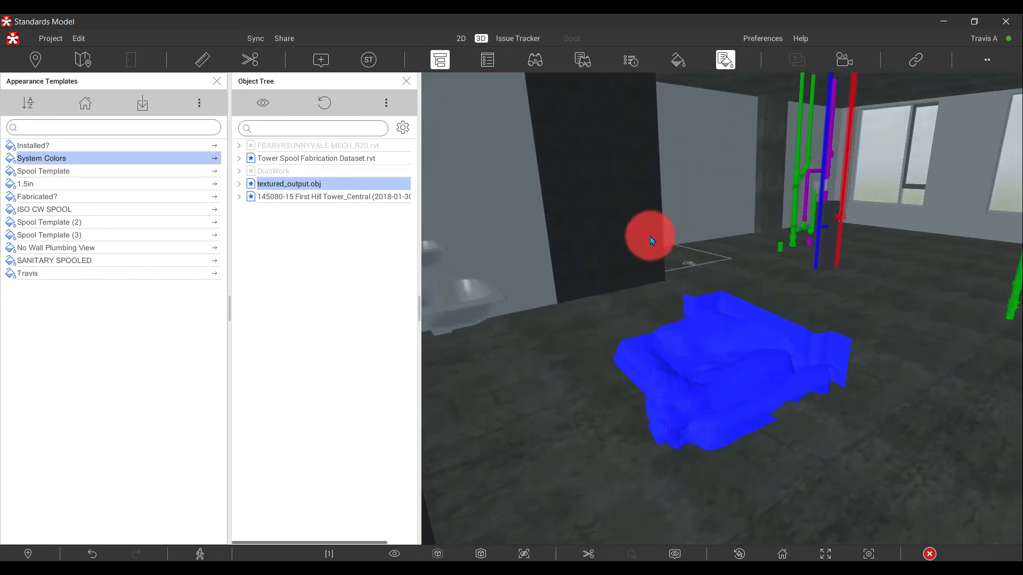
pyautogui.click(610, 197)
pyautogui.click(718, 437)
pyautogui.moveTo(768, 415); pyautogui.dragTo(672, 368)
pyautogui.click(264, 349)
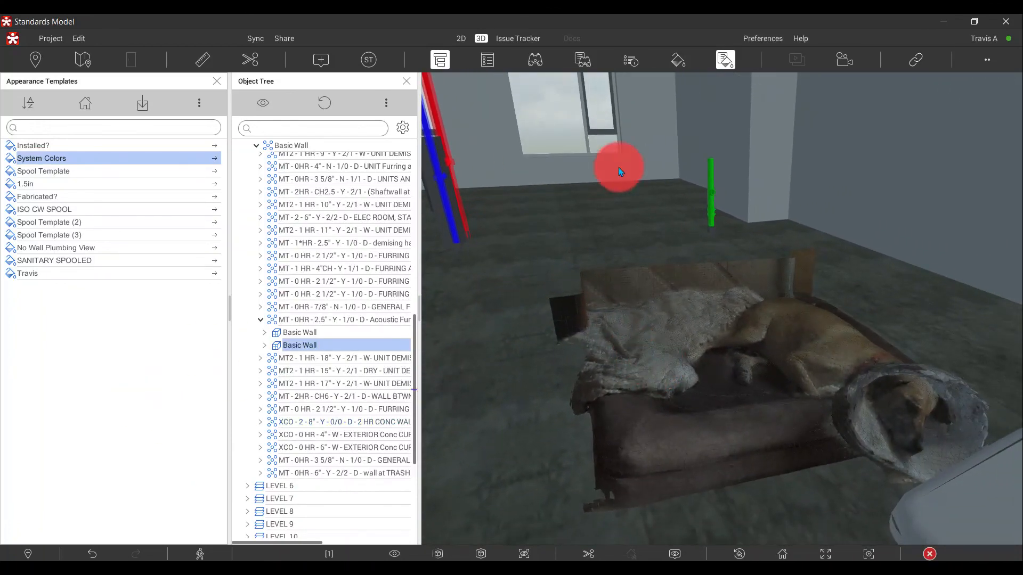
pyautogui.click(406, 81)
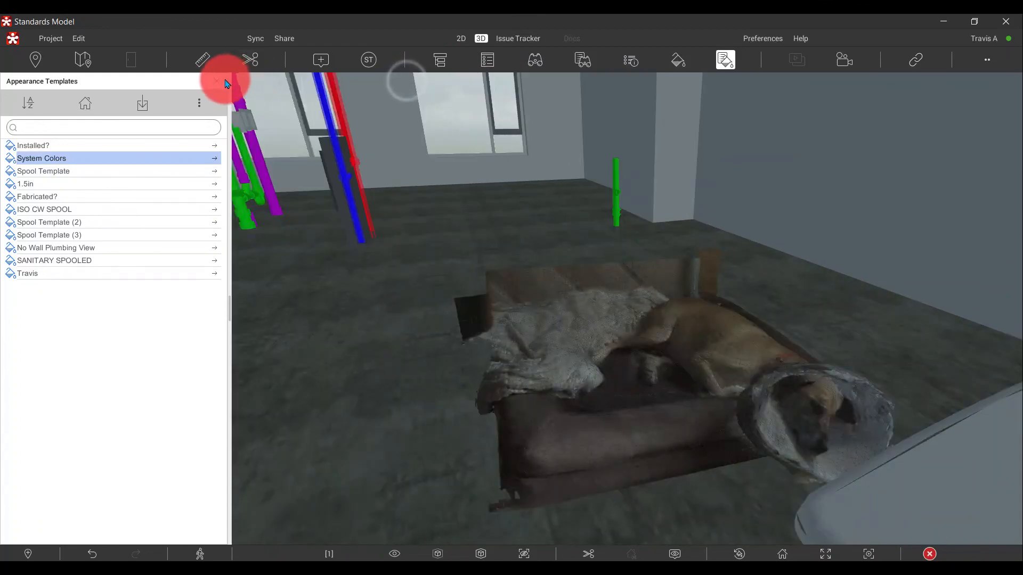
pyautogui.click(216, 82)
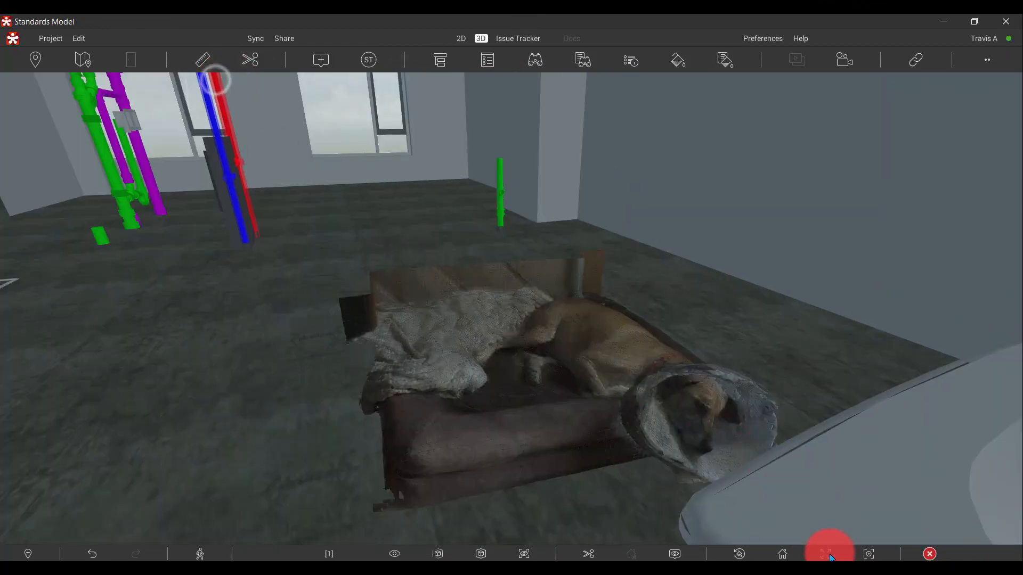
# Go to the green and purple risers on the residential floor and browse the saved search sets
pyautogui.moveTo(645, 320); pyautogui.dragTo(743, 358)
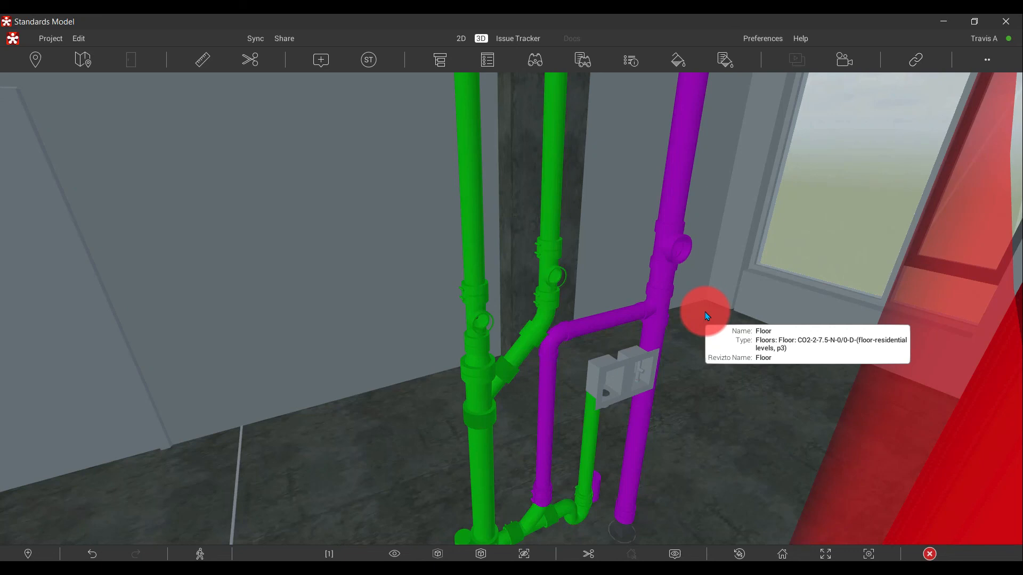
pyautogui.click(584, 61)
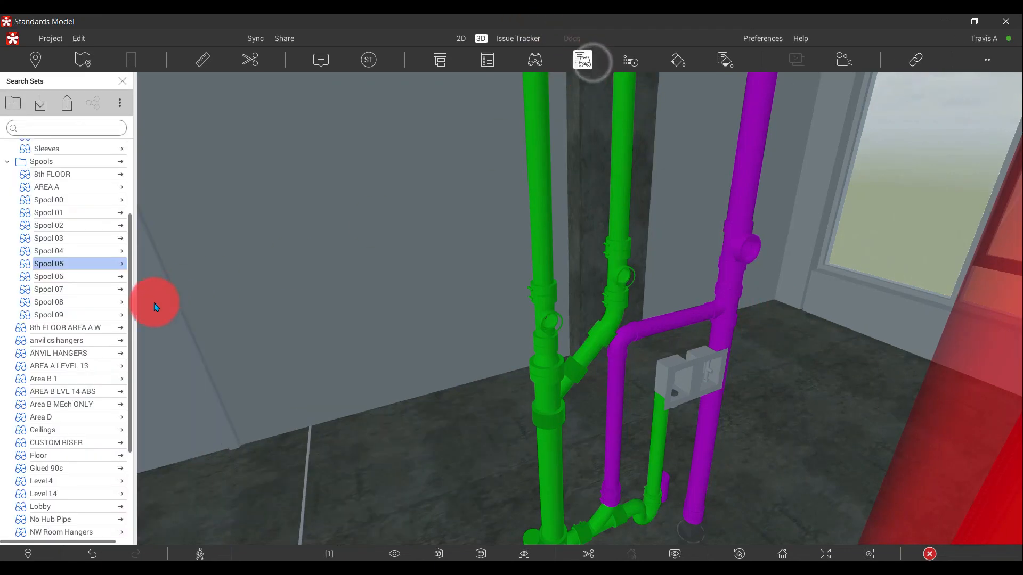
pyautogui.scroll(-4, 54, 509)
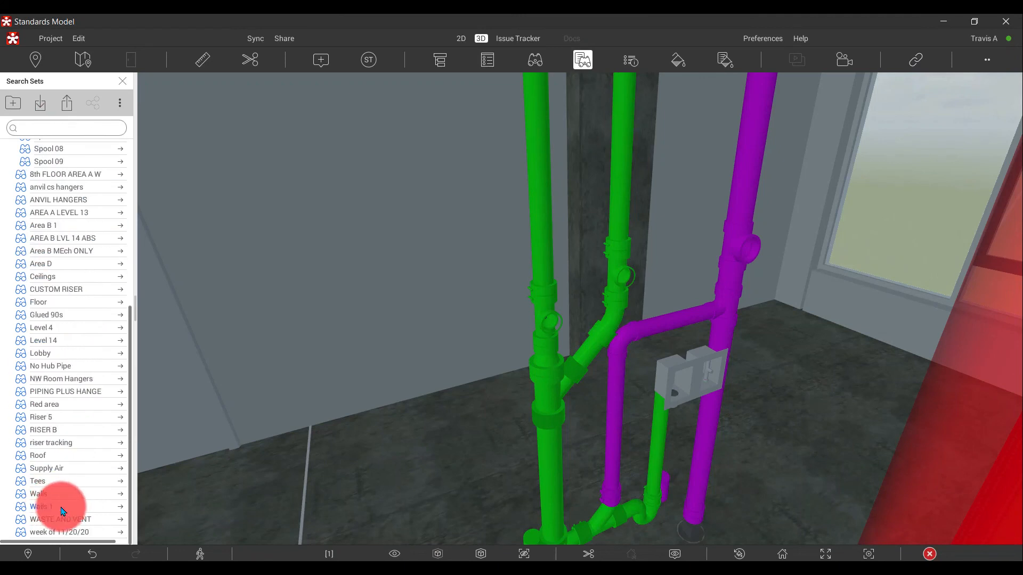
pyautogui.scroll(7, 63, 512)
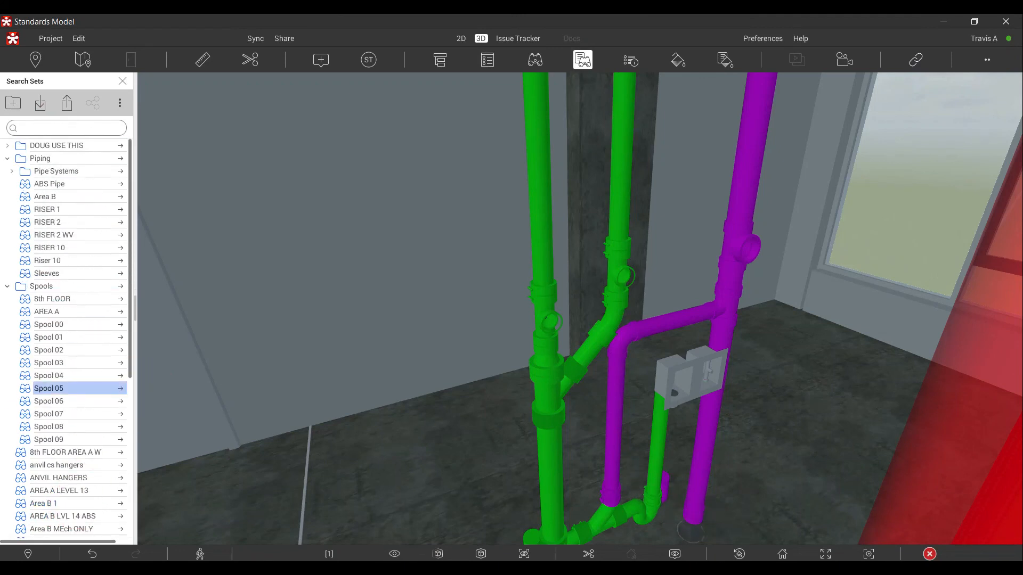